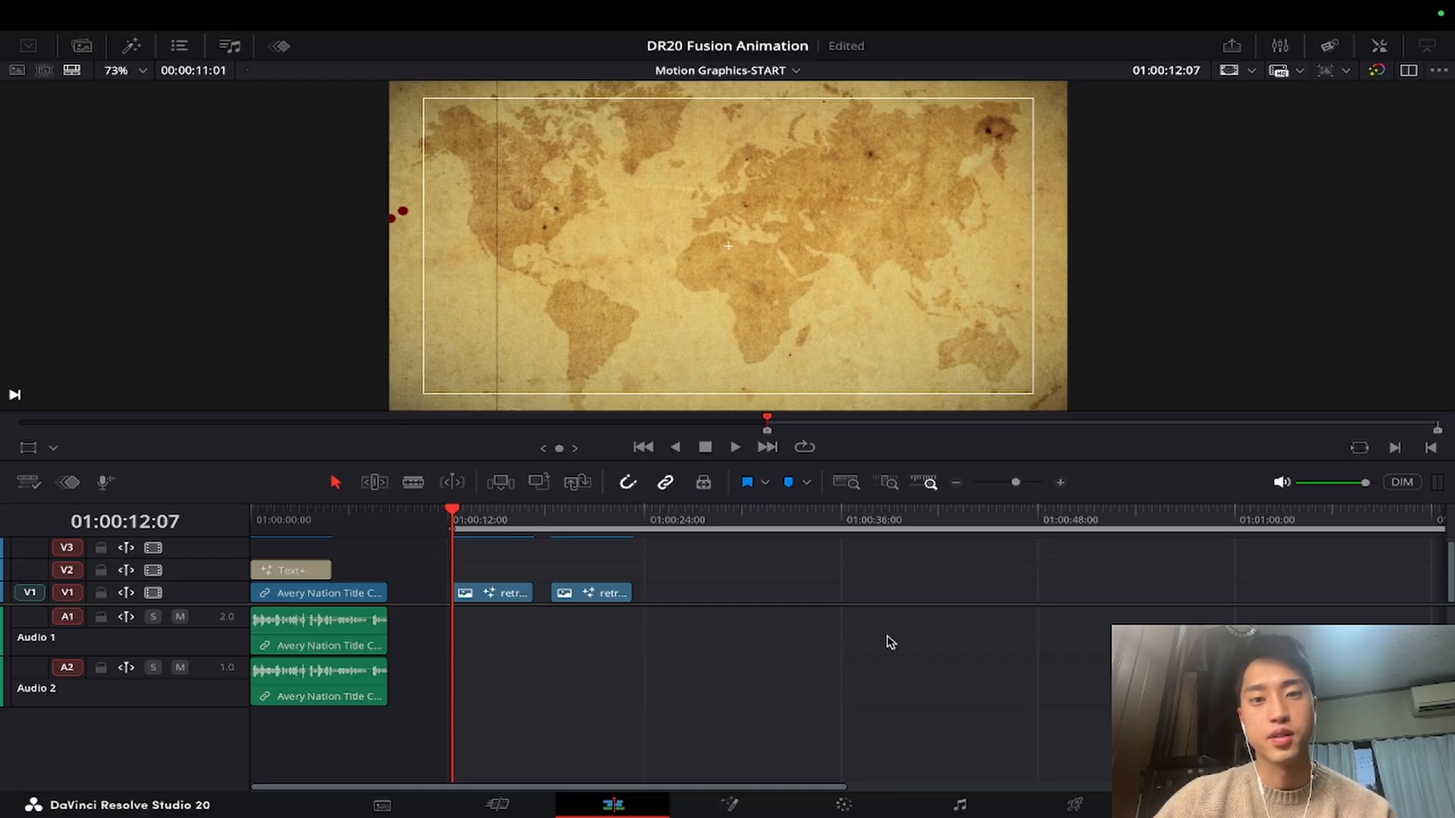
Play the finished dotted-route map animation in full-screen view.
scroll(739, 590, "up", 1)
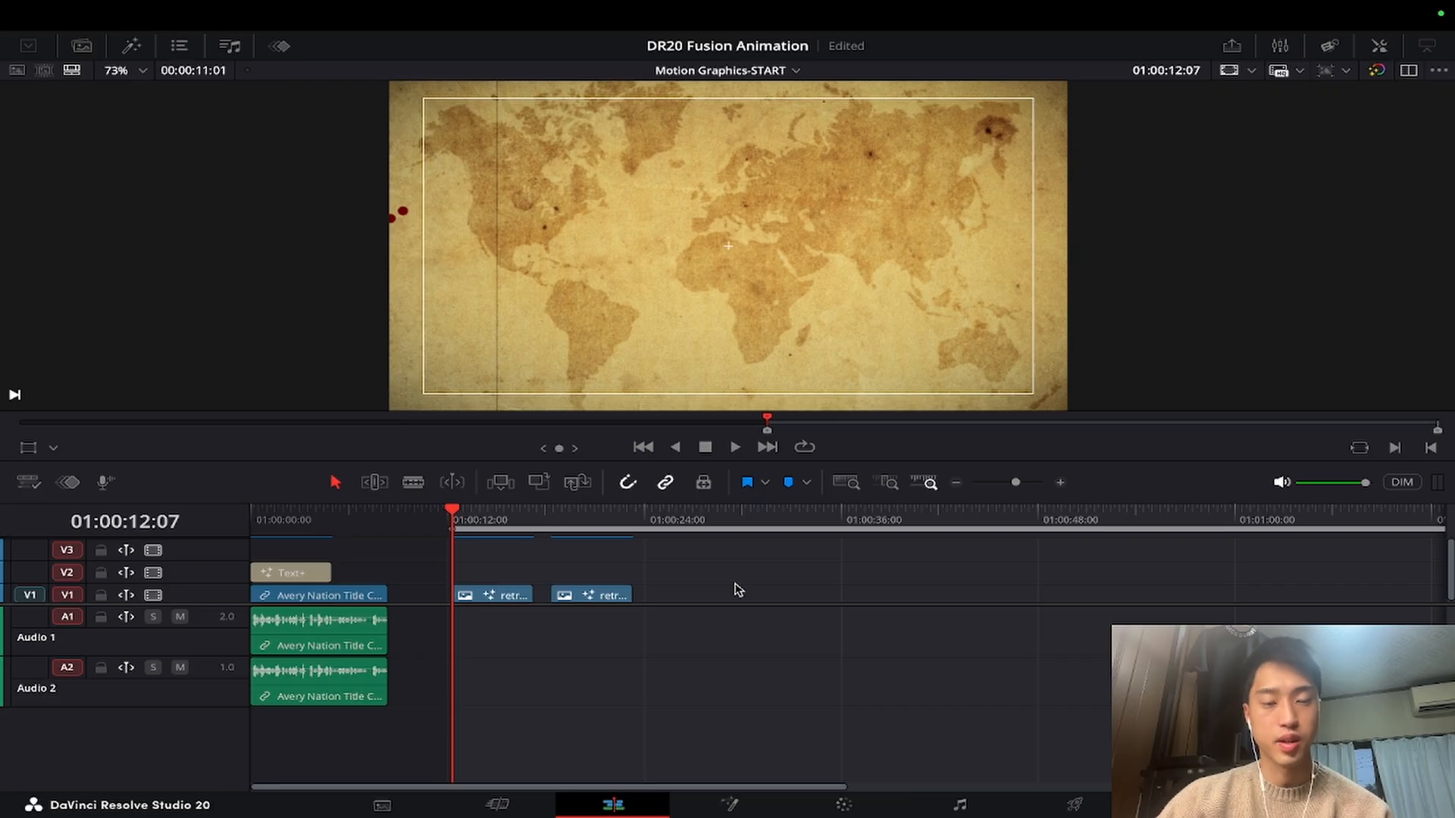
key("p")
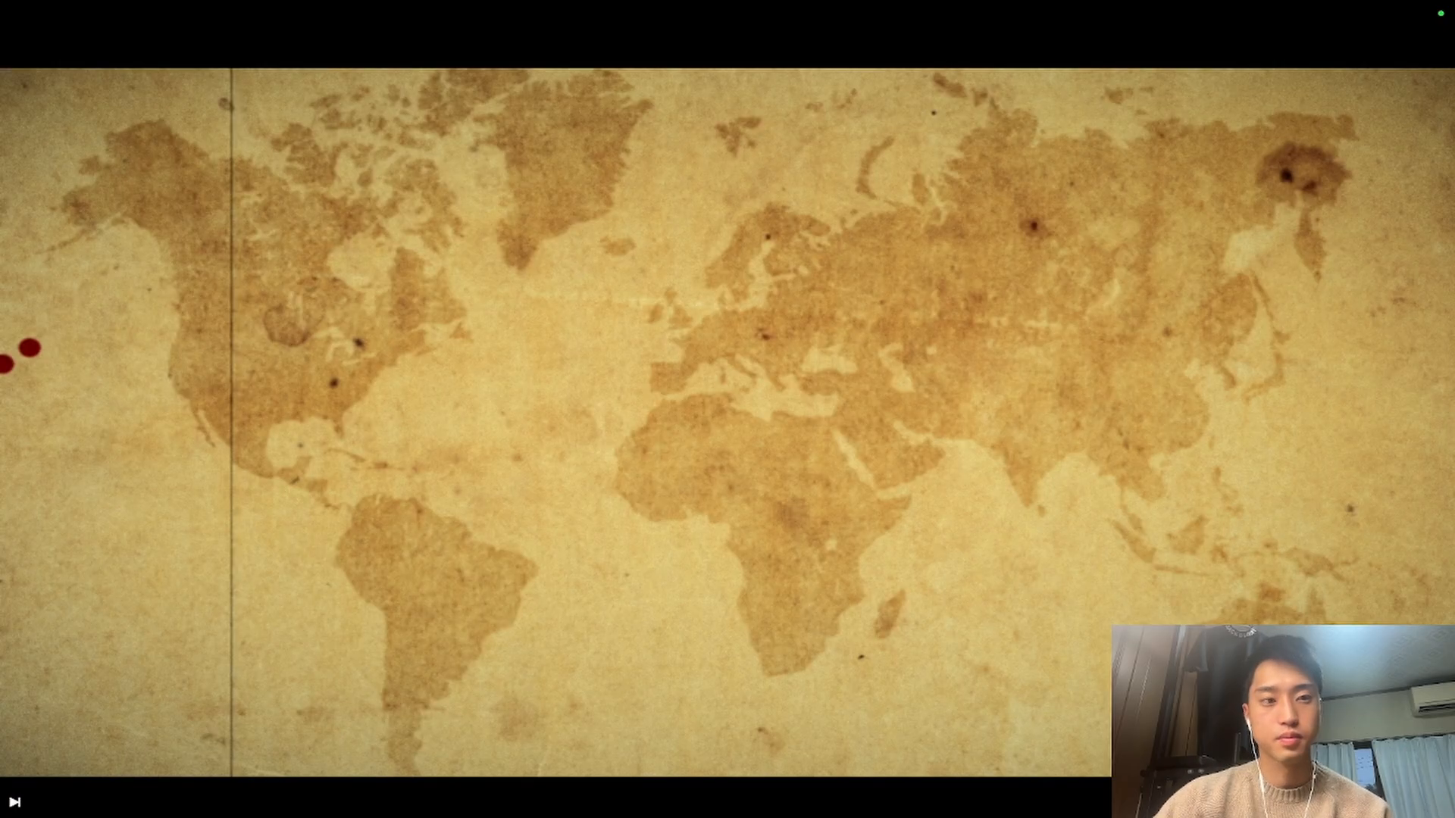
key("space")
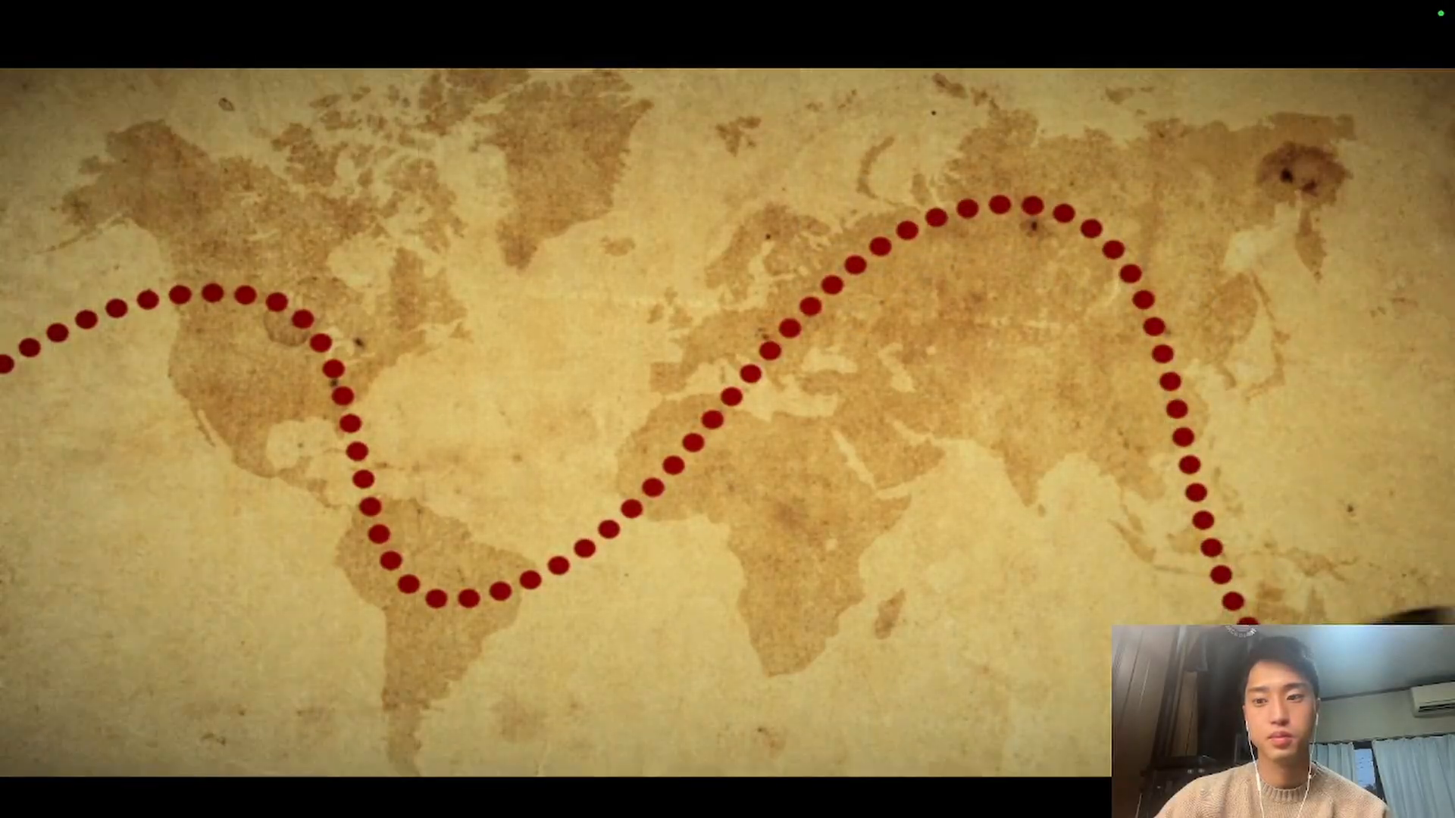
key("Escape")
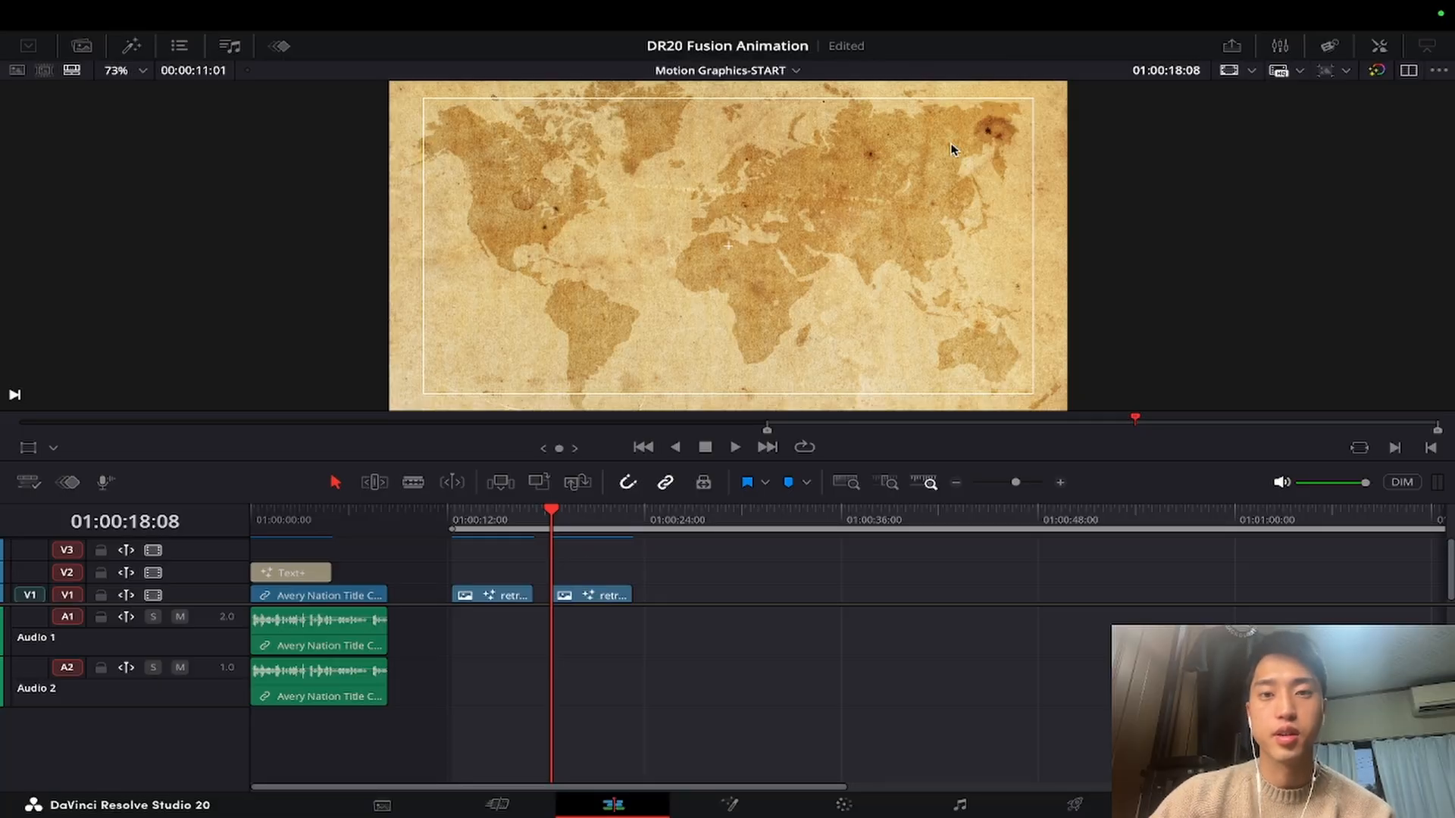
Open the second retro map clip in Fusion and rename its media input node to MAP.
left_click(593, 598)
key("shift+5")
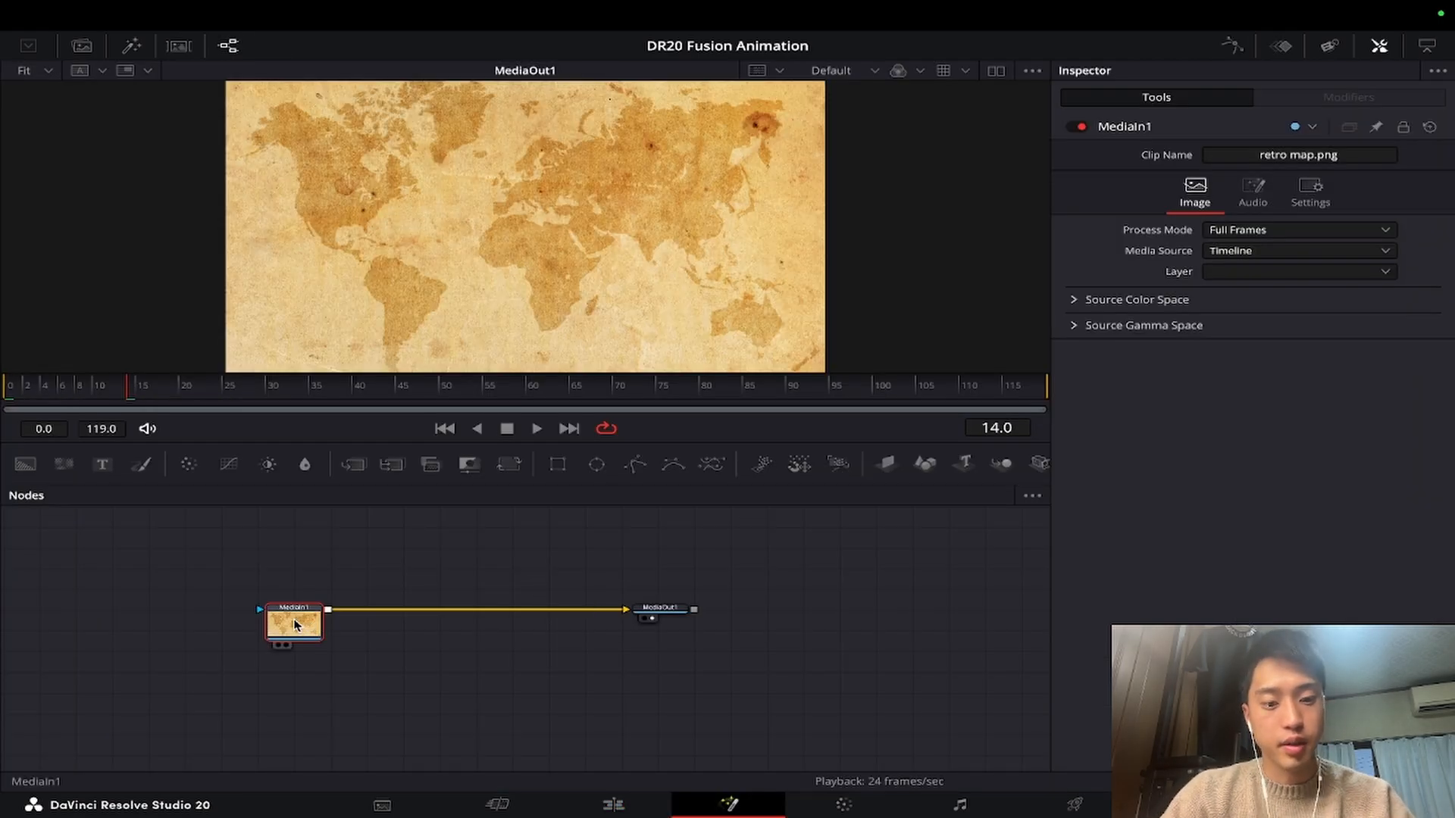
key("F2")
type("MAP")
key("Return")
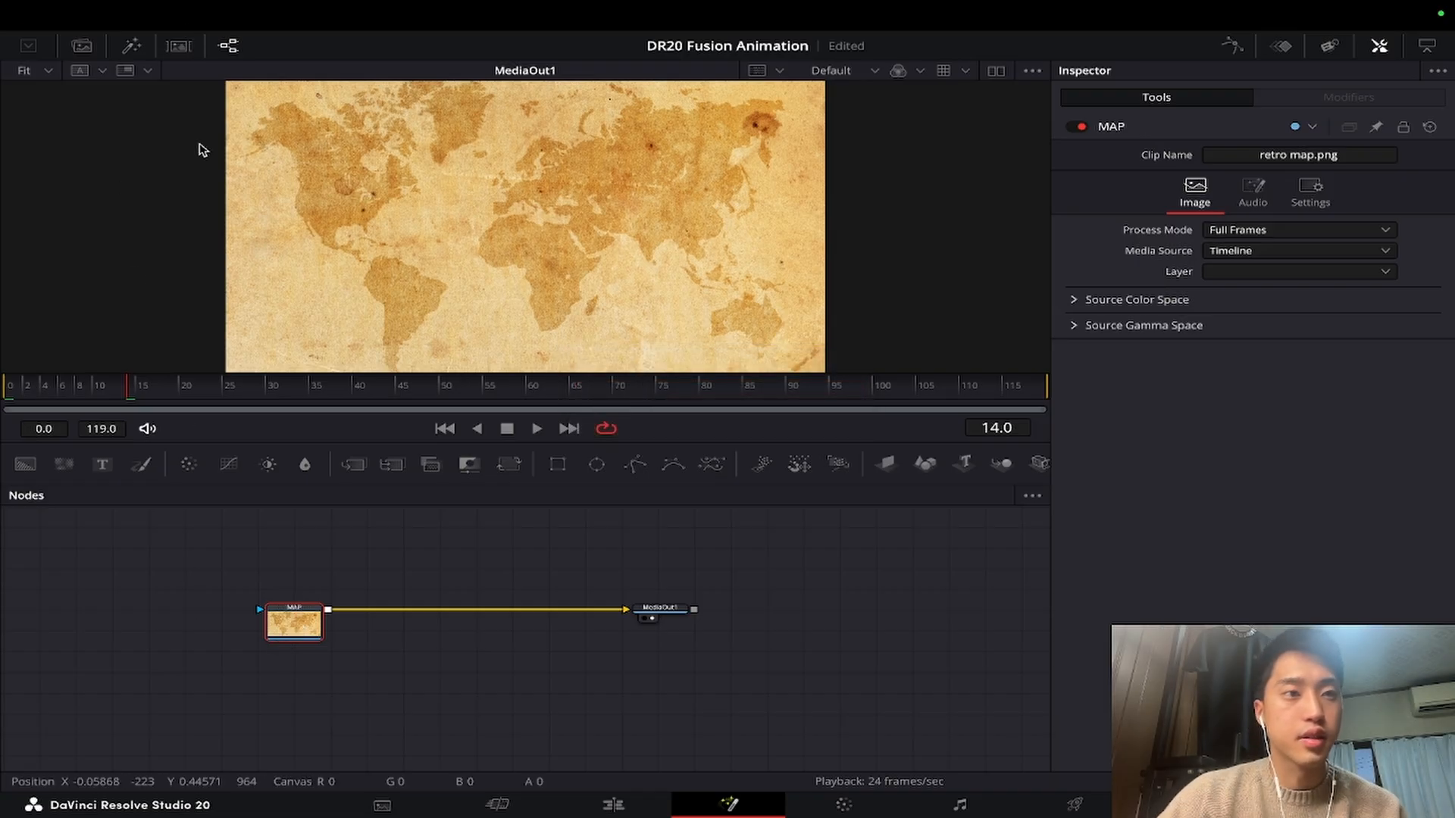
Merge the "Biplane with alpha.tif" image over the MAP node and move the biplane node a little farther from the merge.
left_click(87, 50)
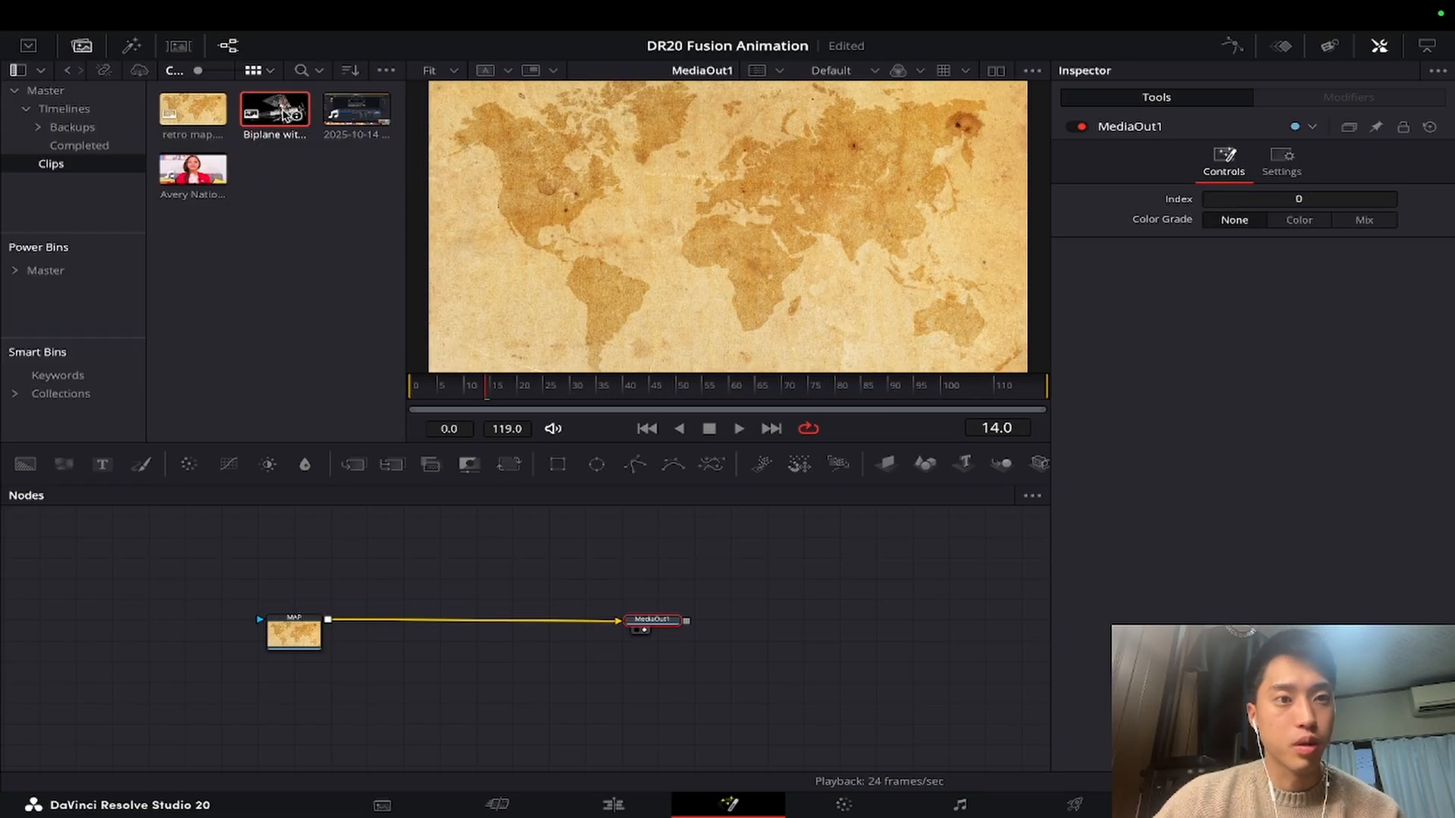
left_click_drag(282, 113, 327, 621)
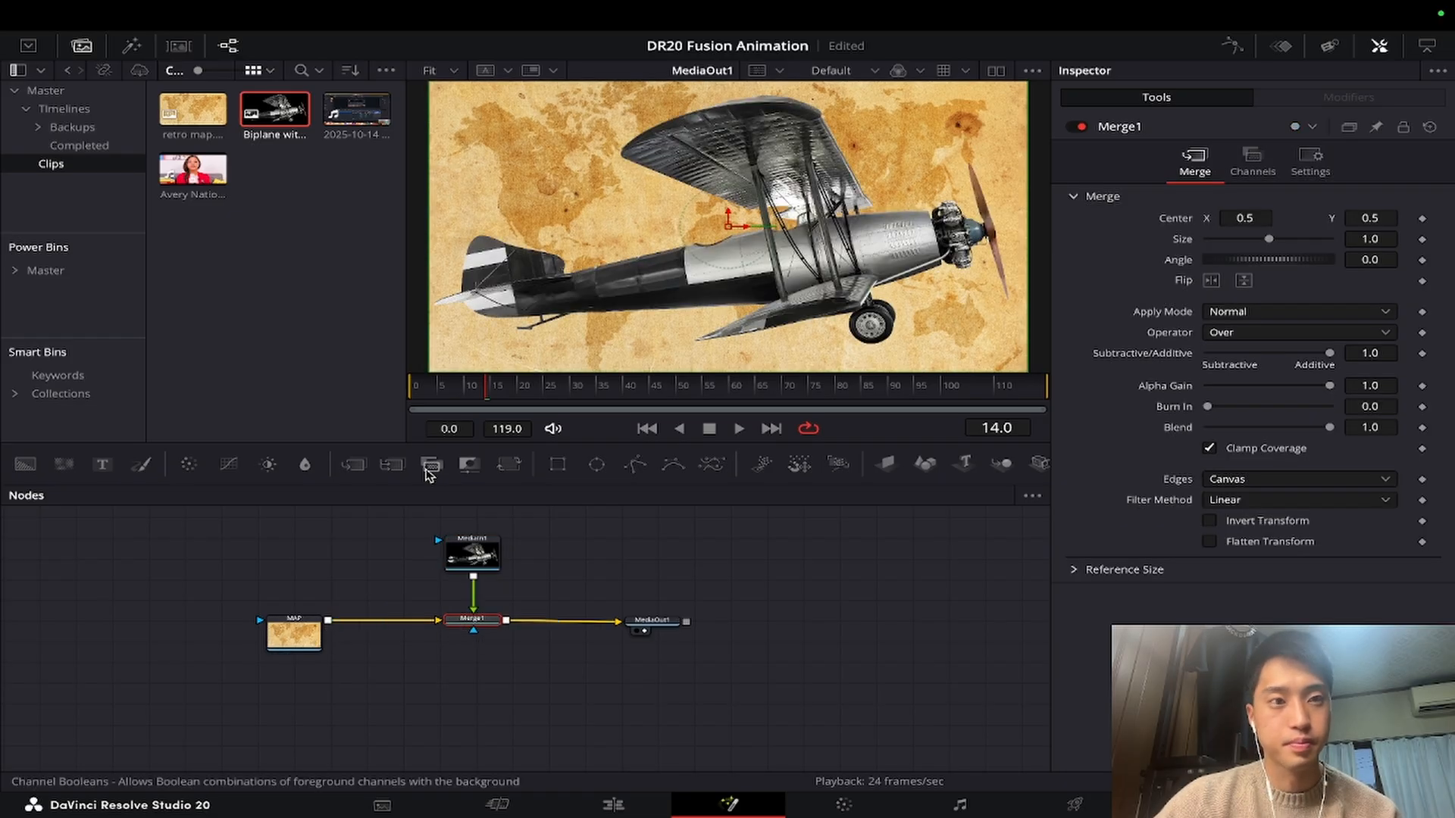
left_click(82, 46)
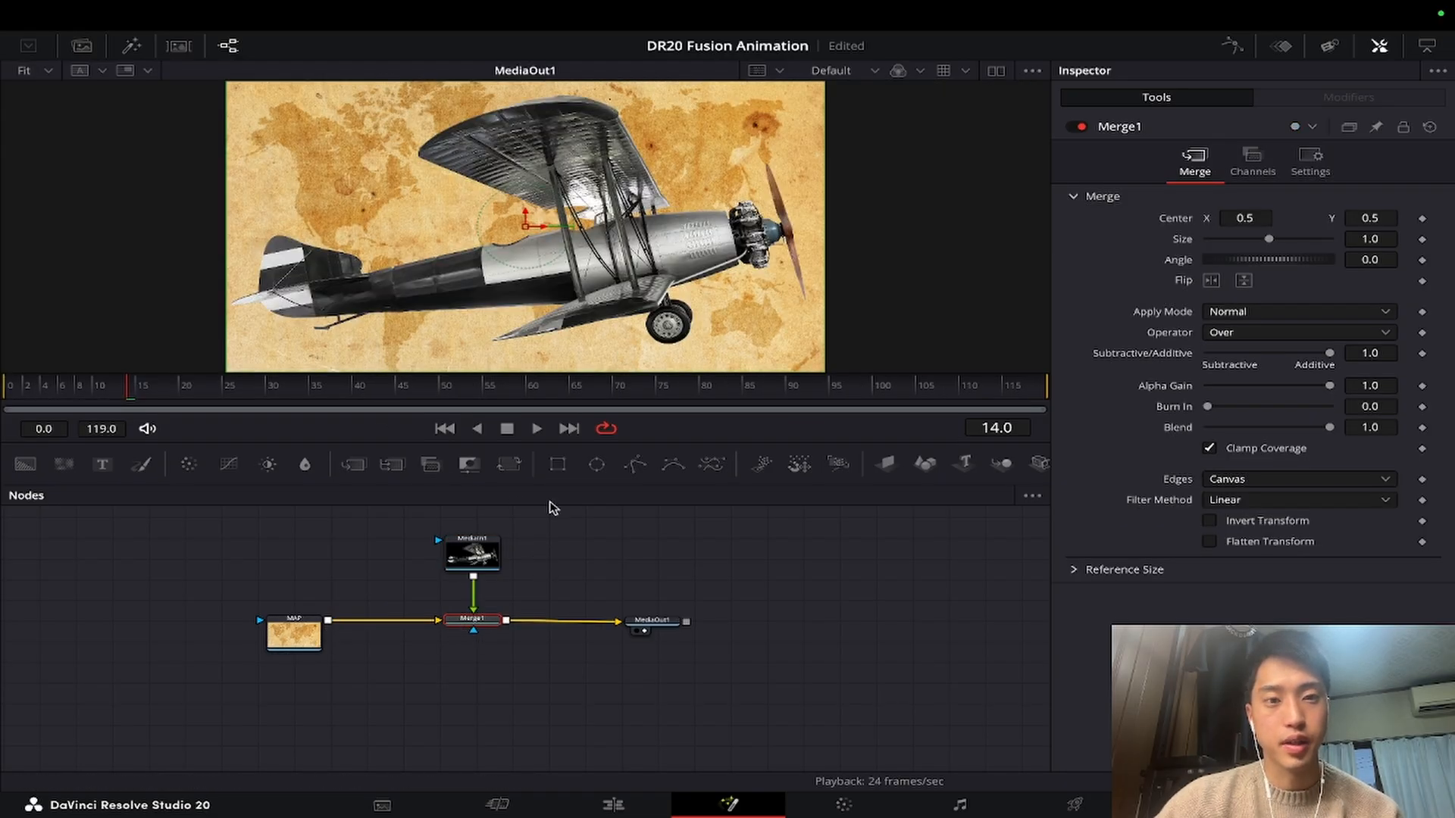
left_click_drag(470, 556, 470, 538)
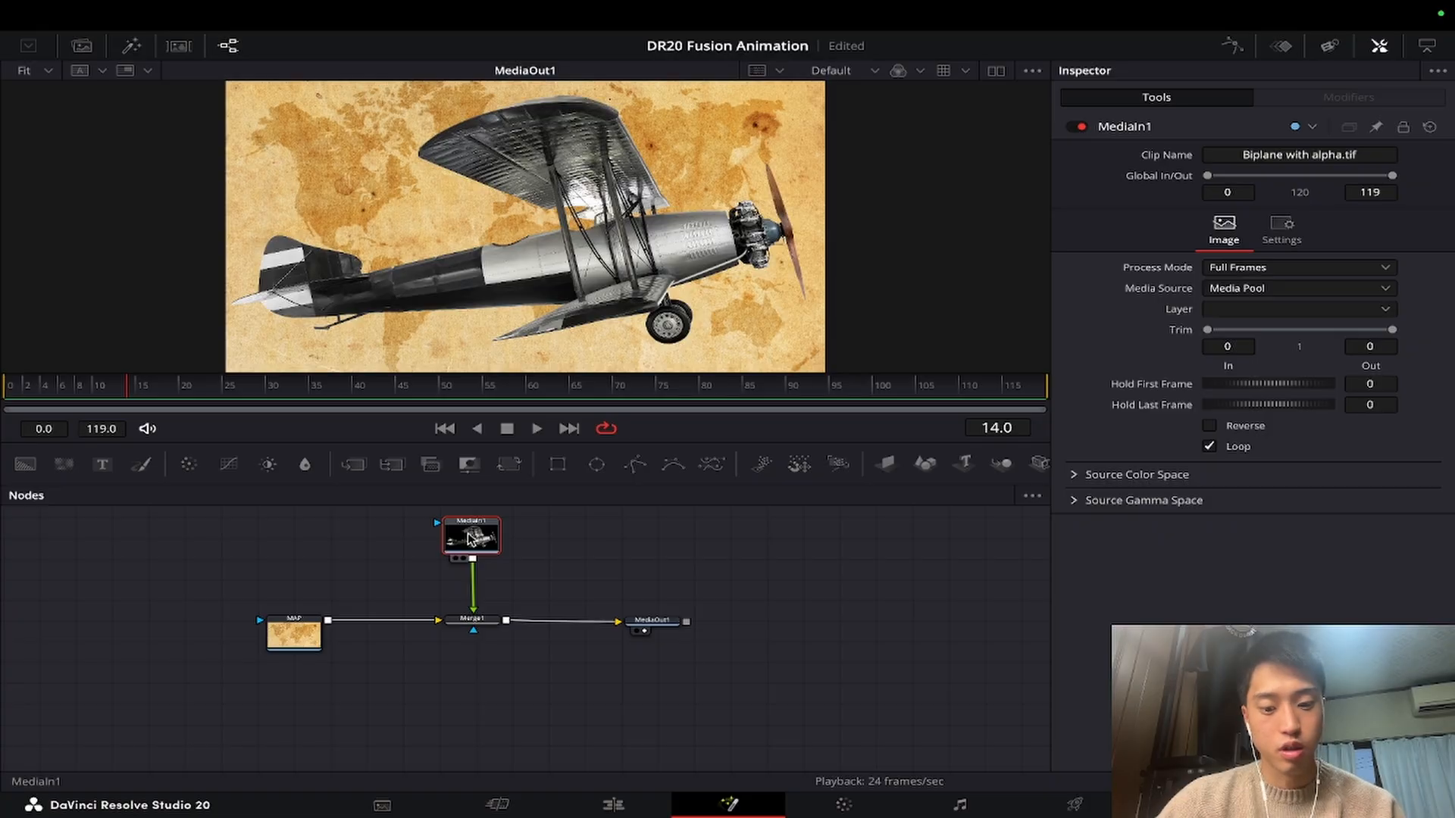
Insert a Transform between the biplane and the merge, and set its size to 0.2.
key("shift+space")
type("tran")
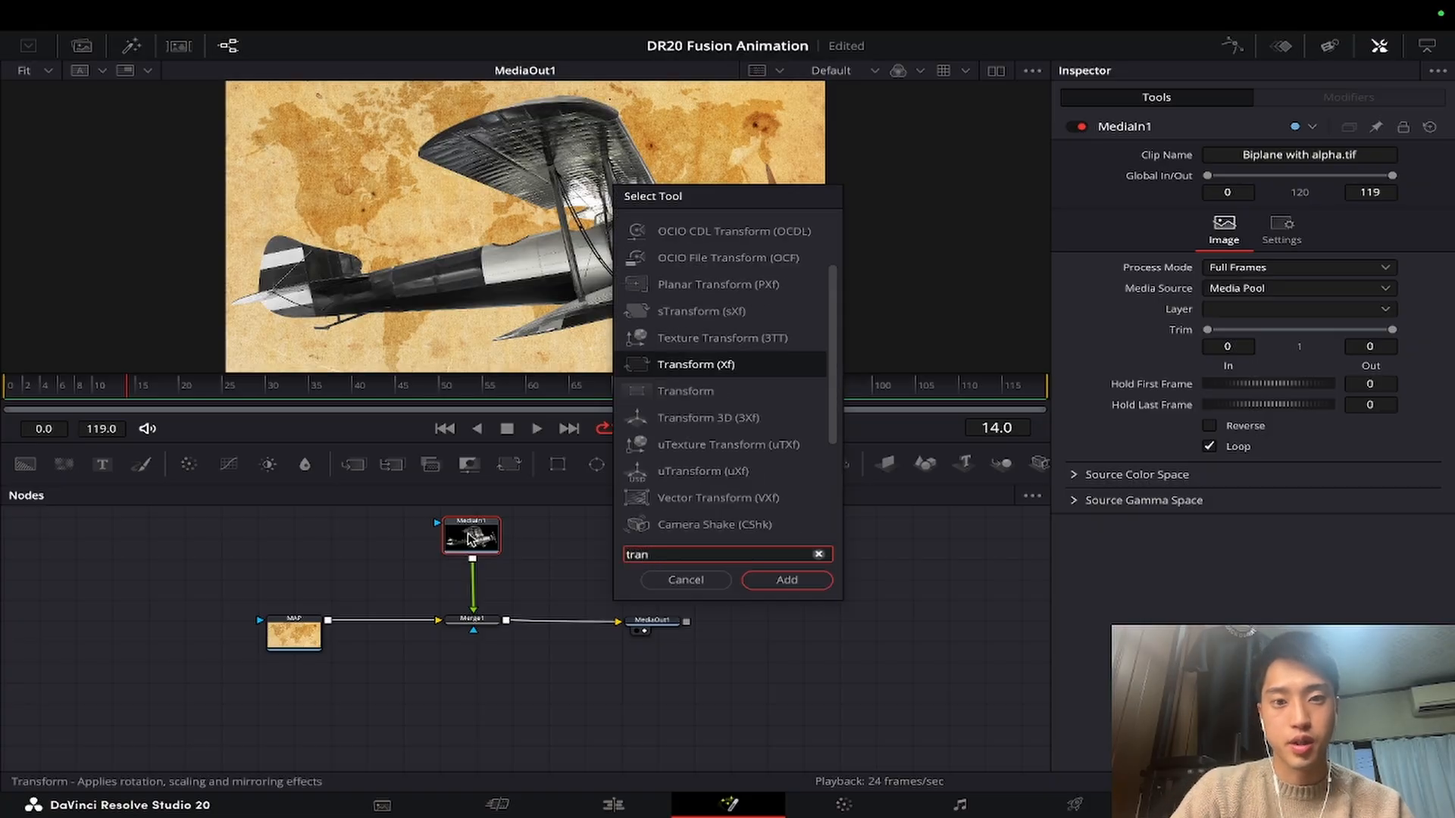
key("Return")
left_click_drag(1269, 283, 1220, 285)
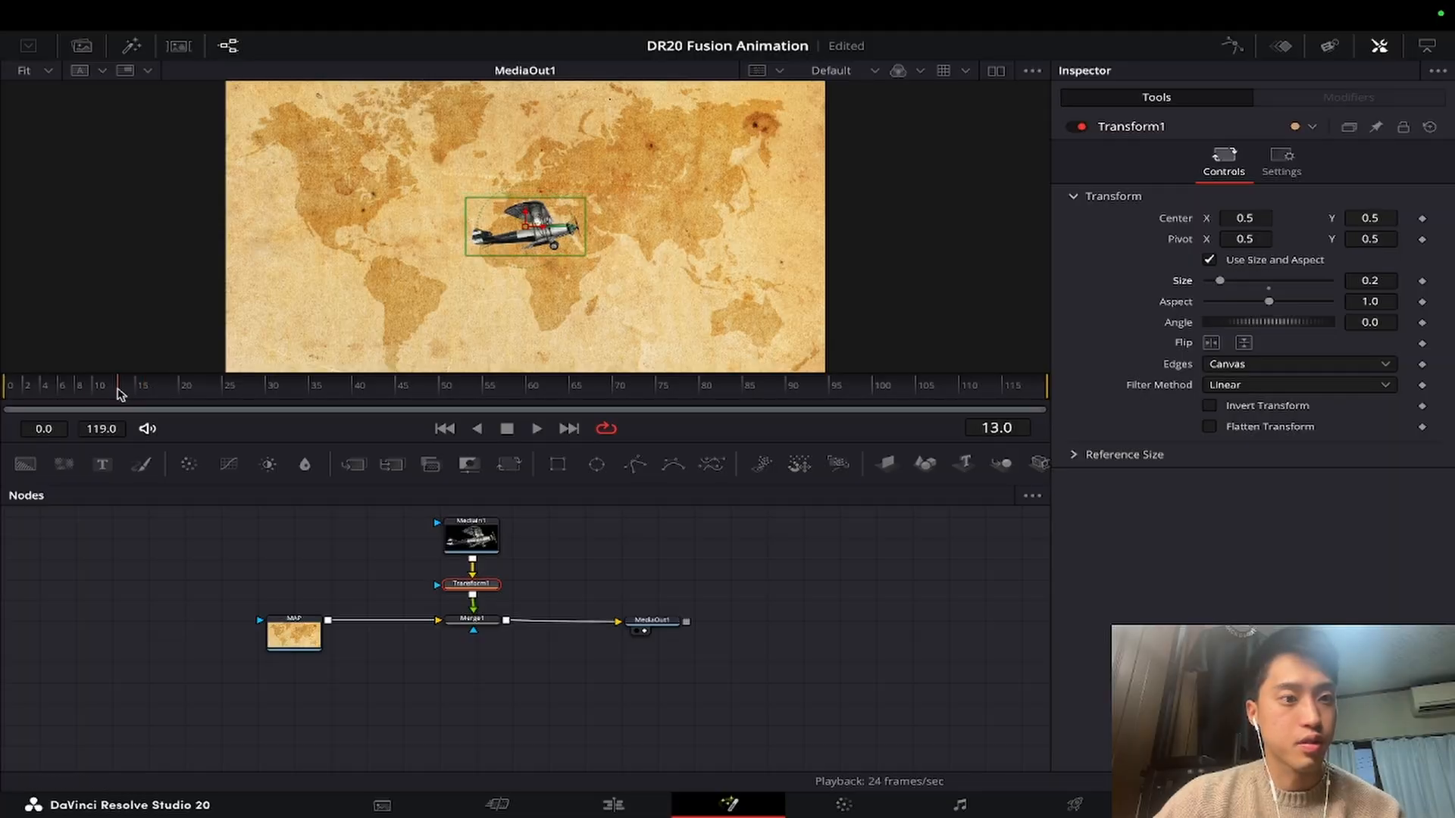
At frame 0, move the biplane just beyond the map's left edge, with its center at about X -0.106, Y 0.363.
left_click_drag(119, 392, 2, 402)
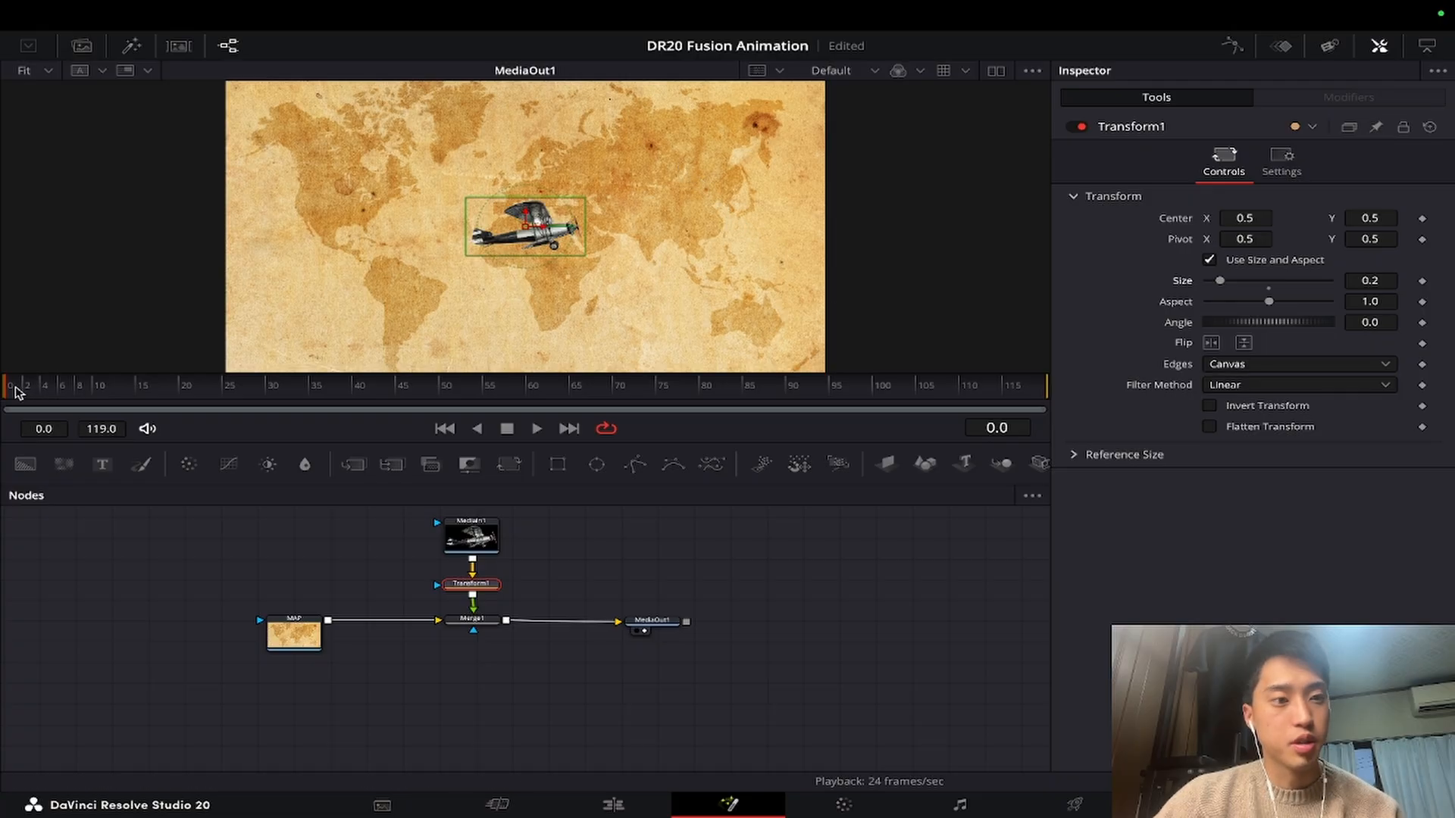
left_click_drag(527, 227, 165, 271)
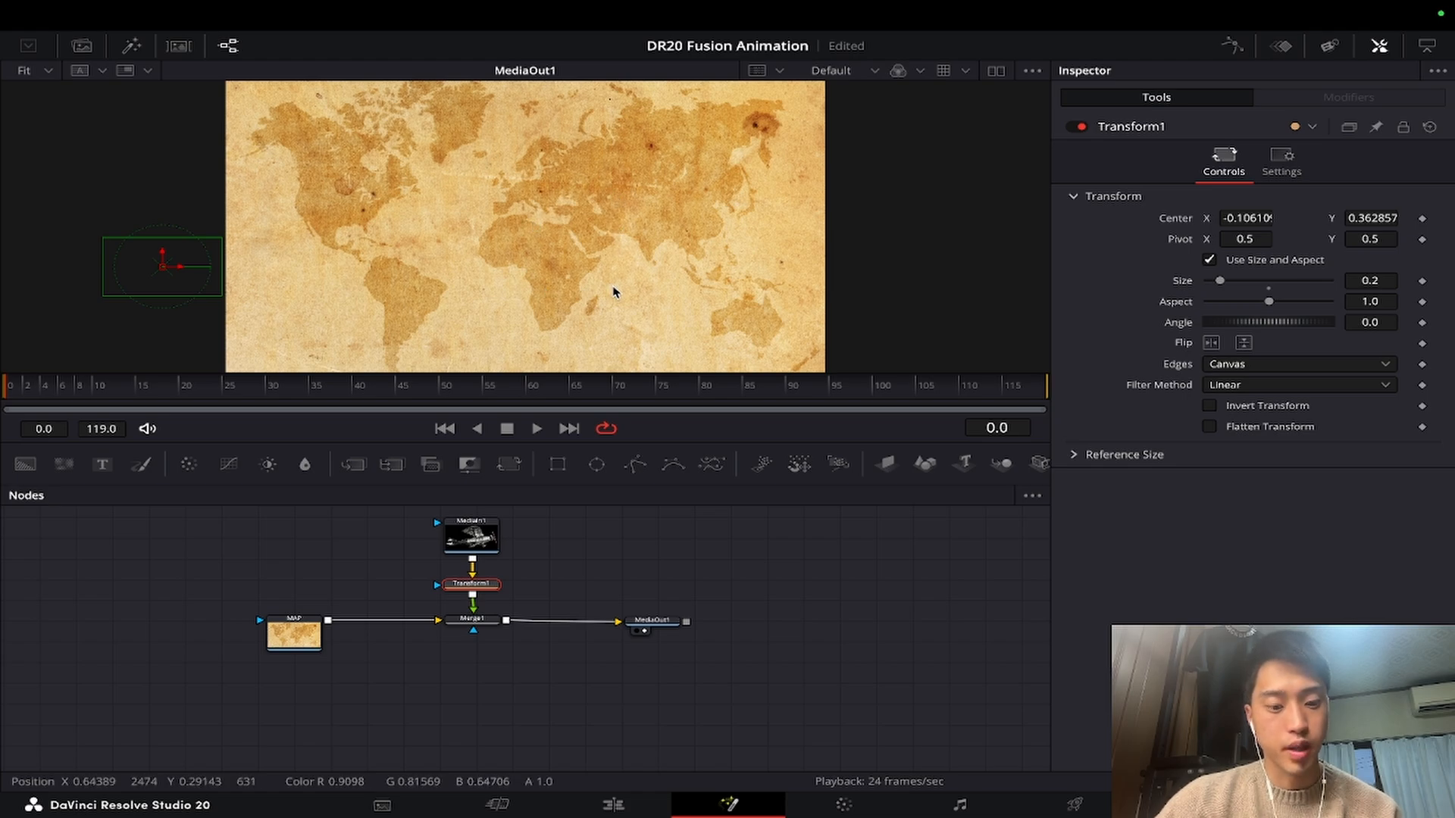
scroll(556, 305, "down", 2)
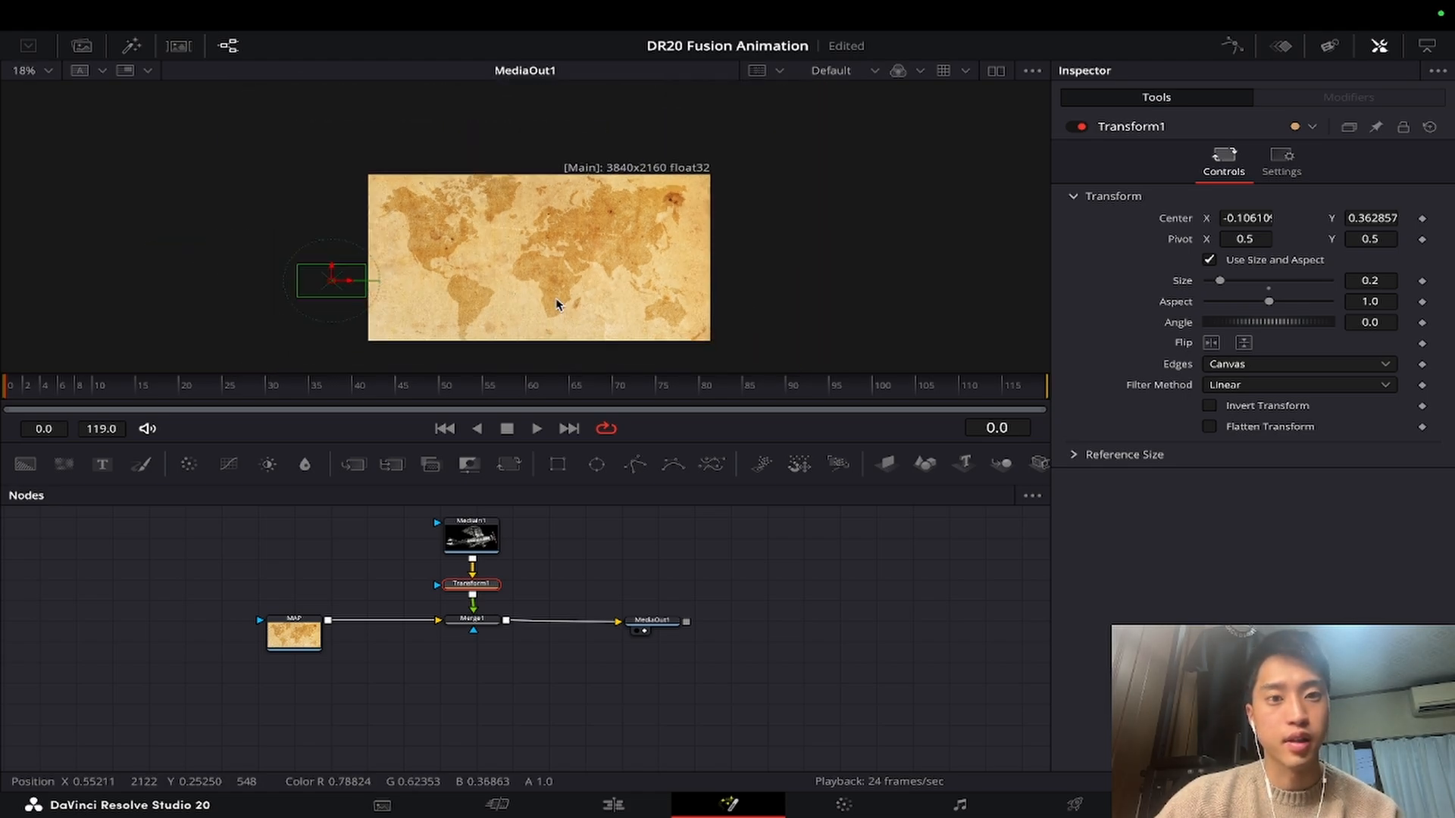
scroll(556, 304, "up", 5)
scroll(556, 304, "down", 1)
scroll(556, 305, "down", 2)
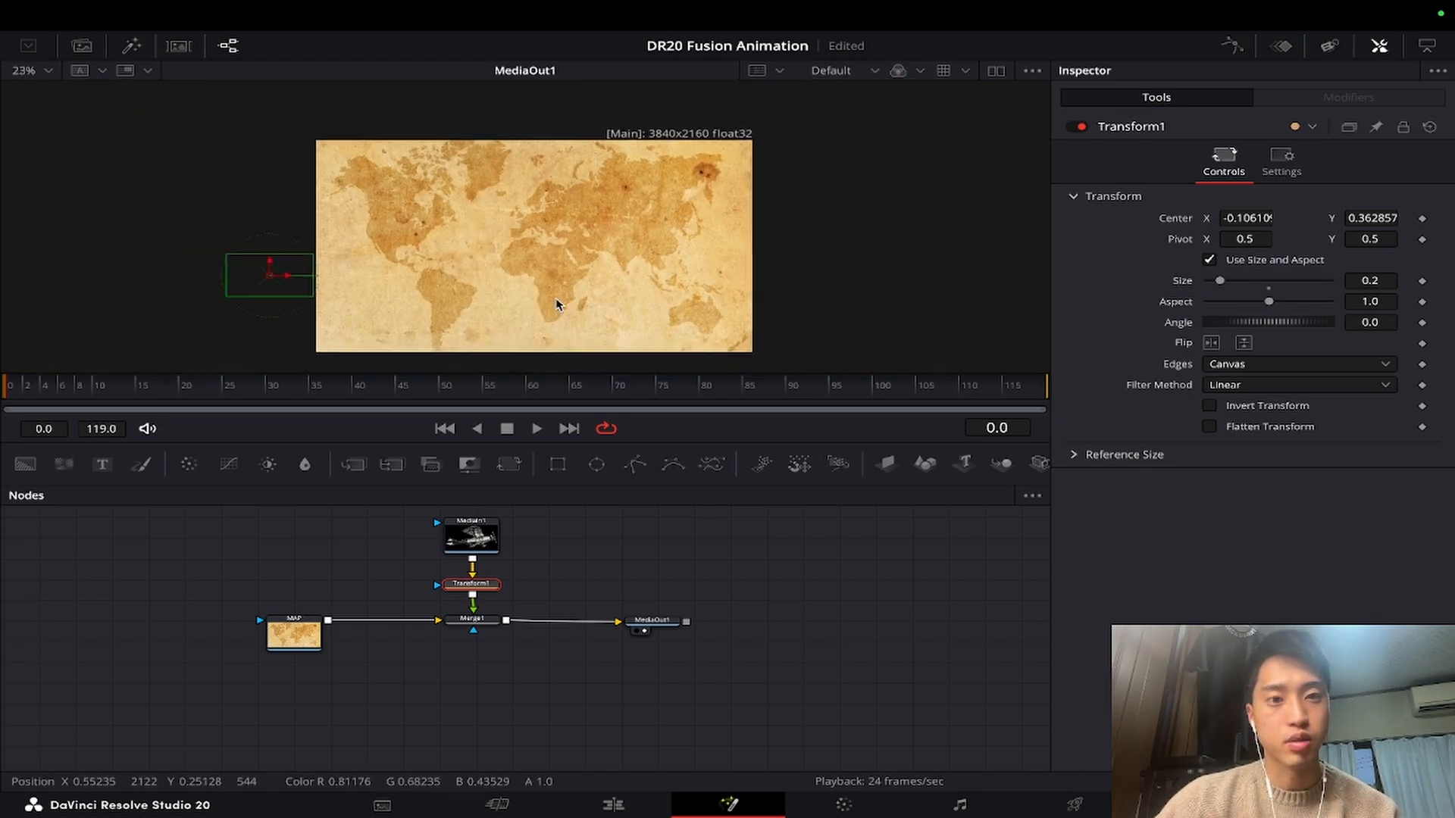
scroll(556, 304, "up", 1)
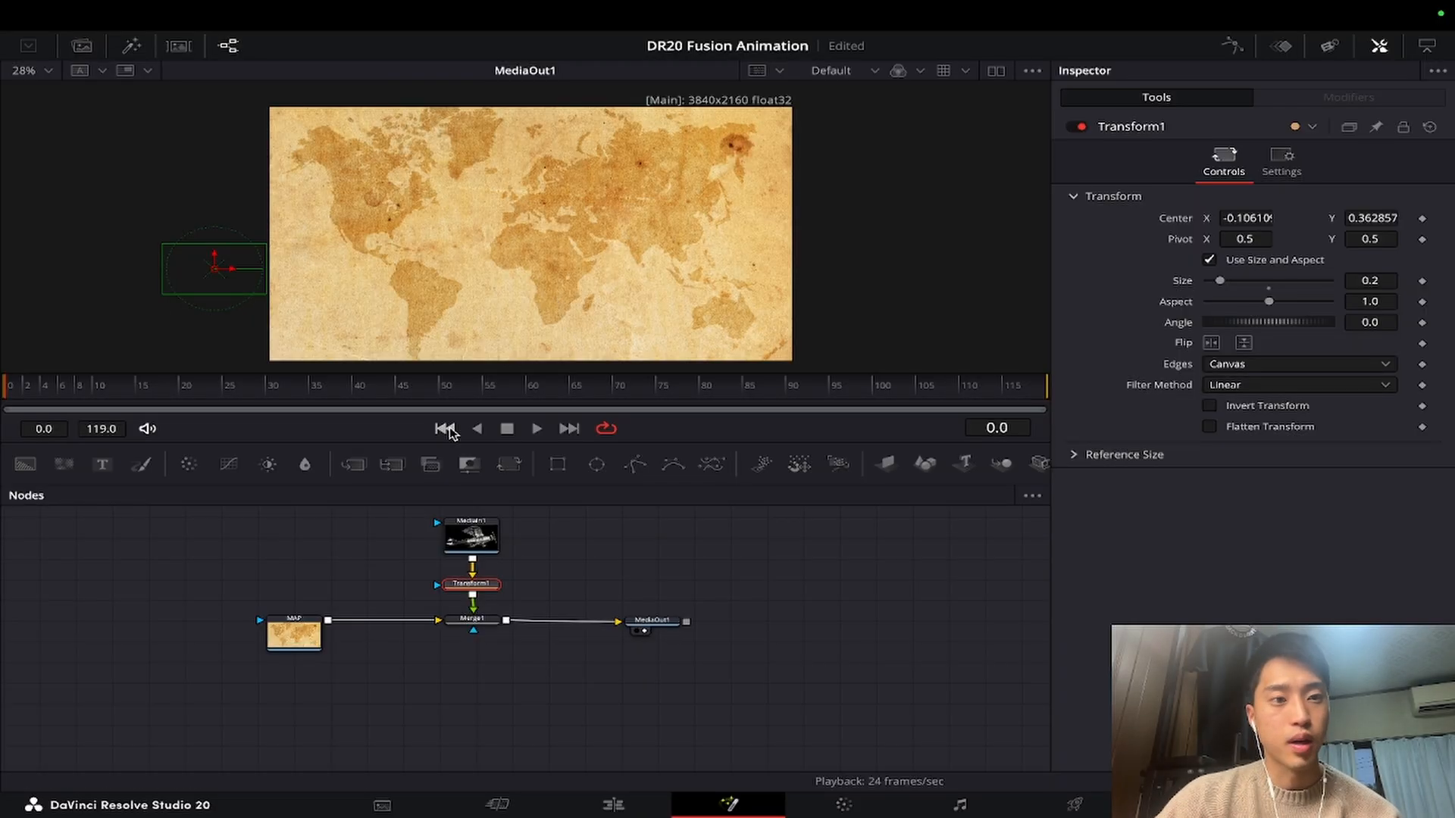
Keyframe the biplane's center every 20 frames through frame 100, passing North America, South America, northern Asia and Australia, ending beyond the map's right edge.
left_click(1422, 219)
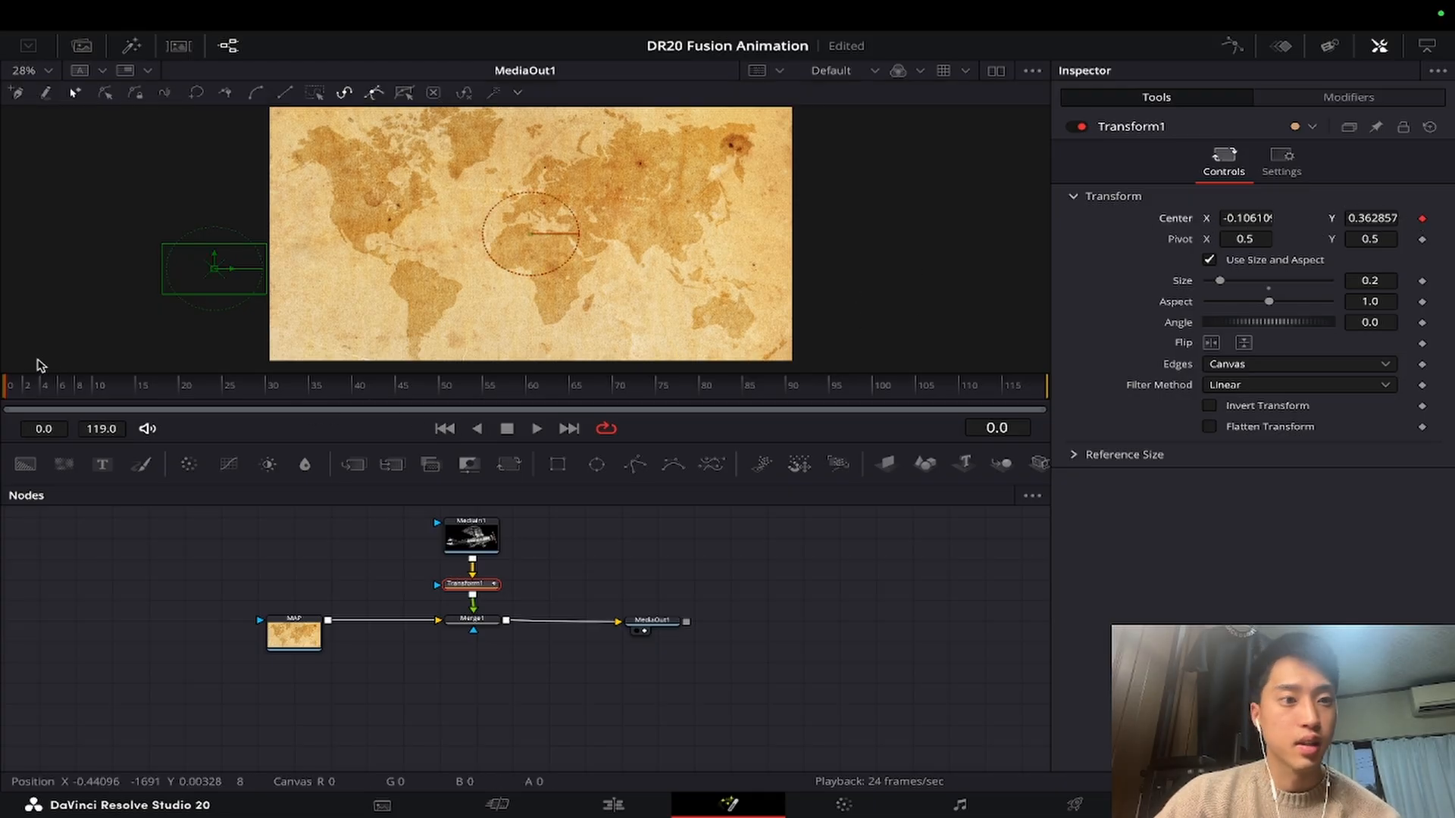
left_click(180, 389)
left_click(182, 388)
left_click_drag(214, 268, 393, 250)
left_click(359, 399)
left_click_drag(394, 250, 420, 297)
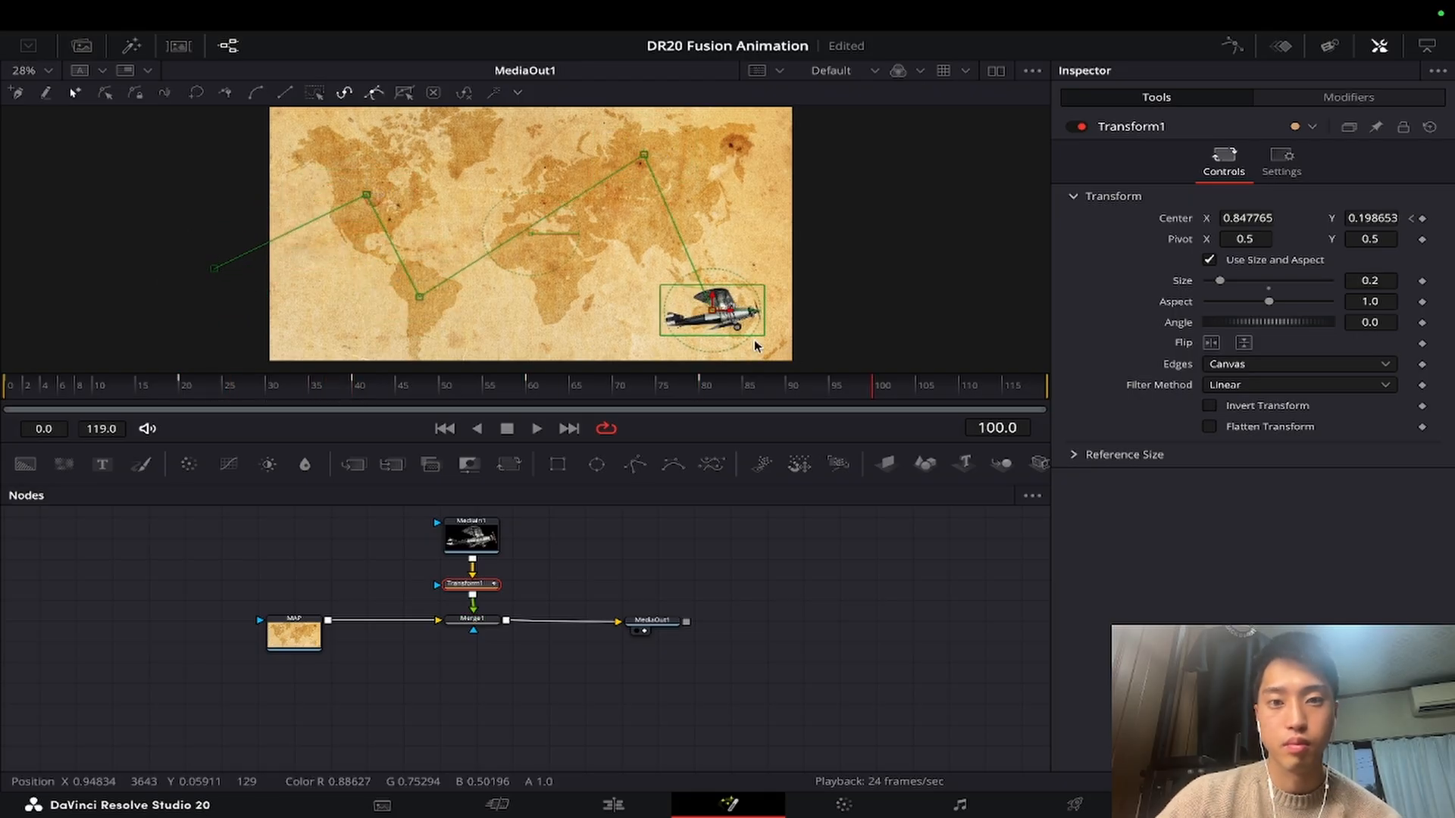
left_click_drag(722, 308, 879, 267)
left_click_drag(877, 390, 0, 431)
key("space")
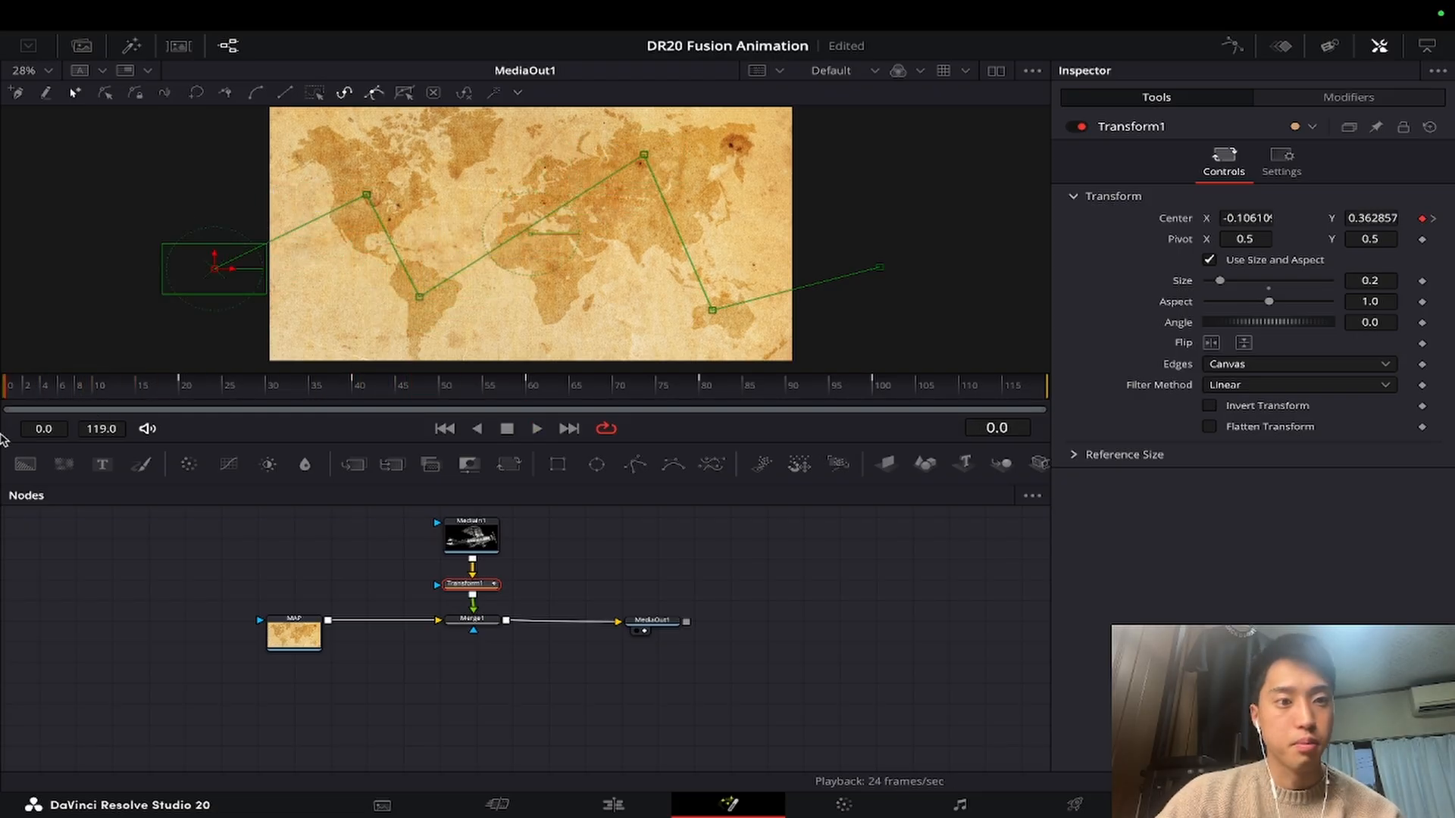
left_click(844, 388)
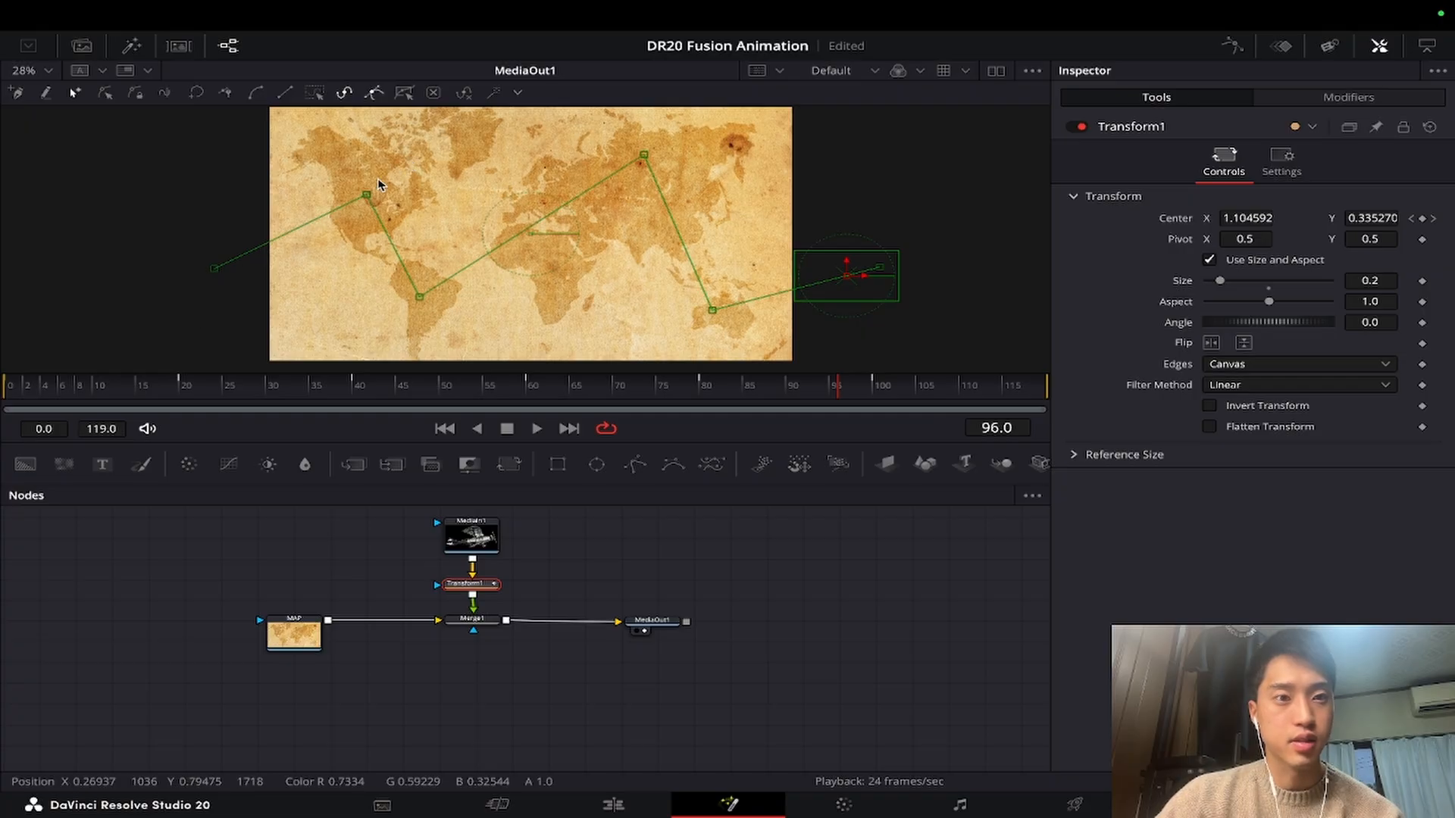
Save the project, and smooth all points of the biplane's motion path into curves.
key("ctrl+s")
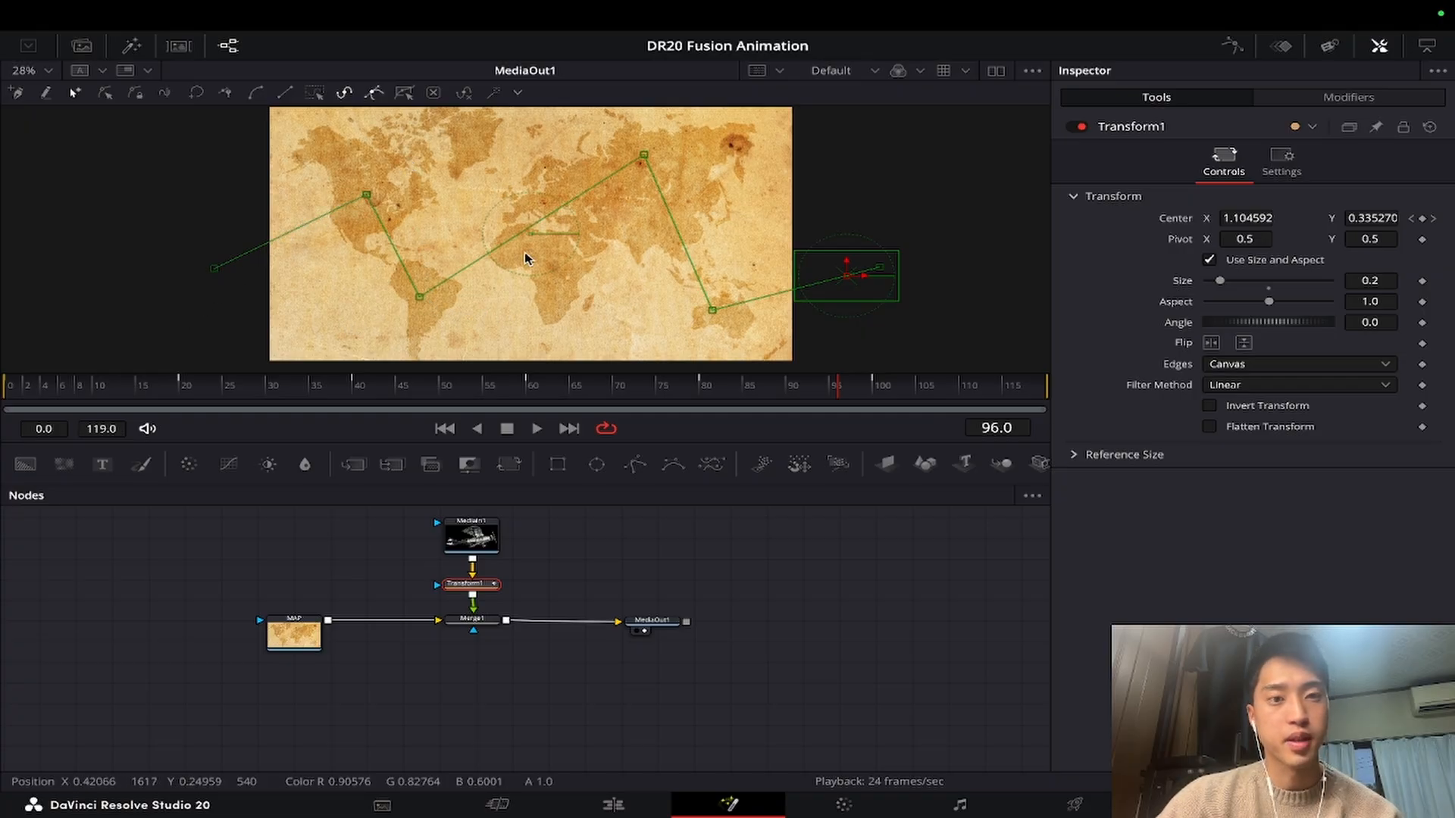
left_click(315, 92)
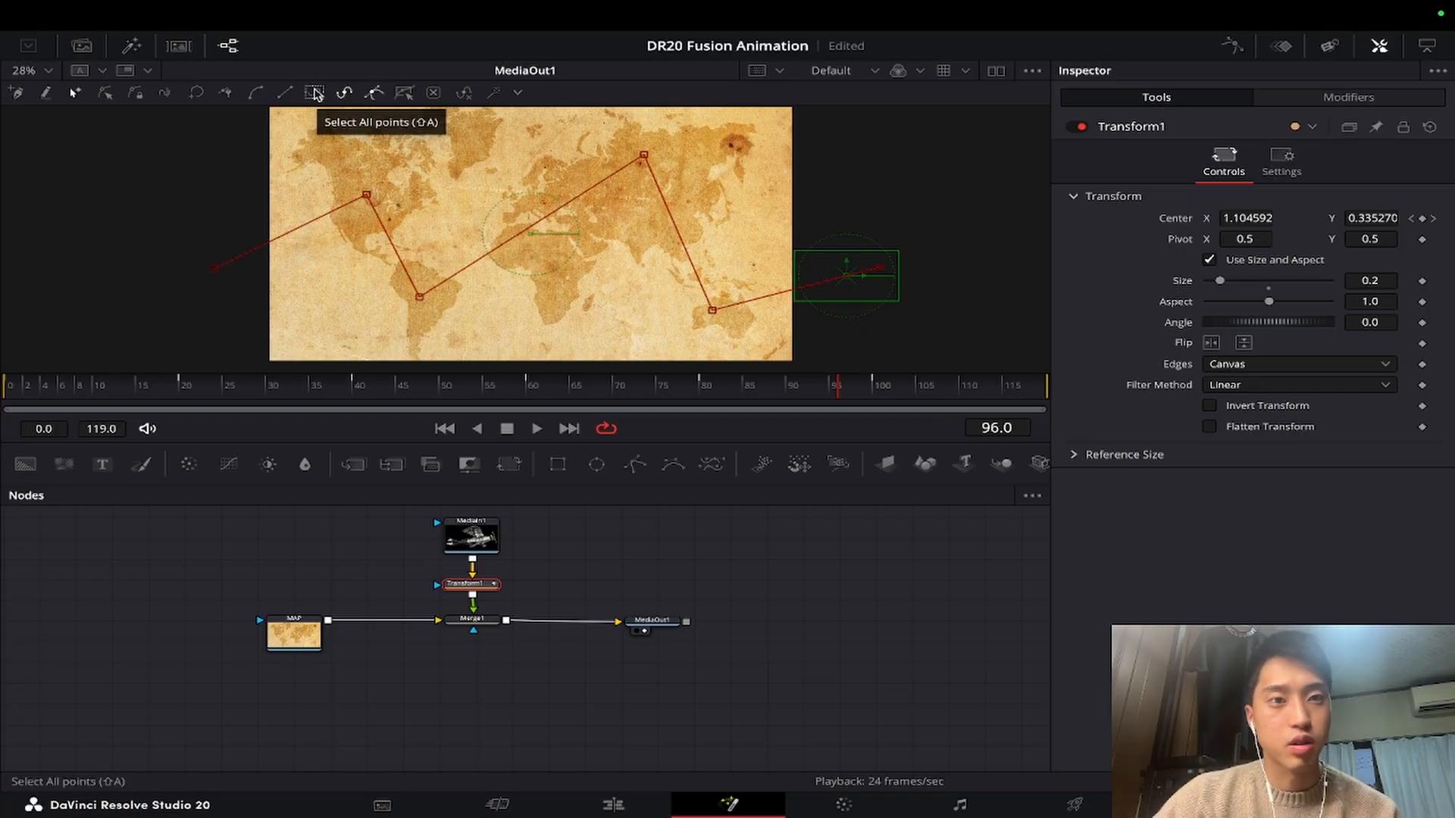
left_click(315, 92)
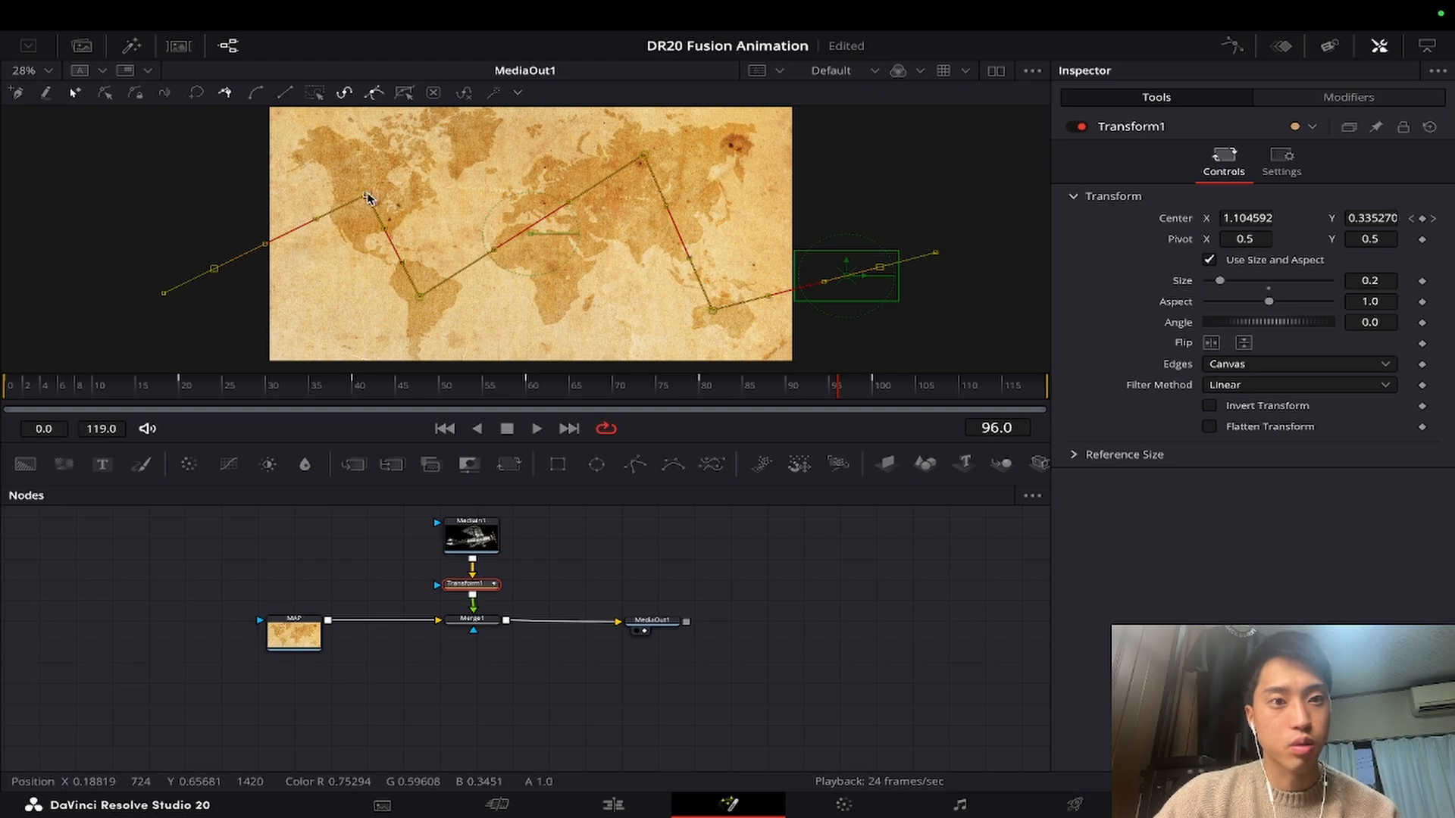
key("shift+s")
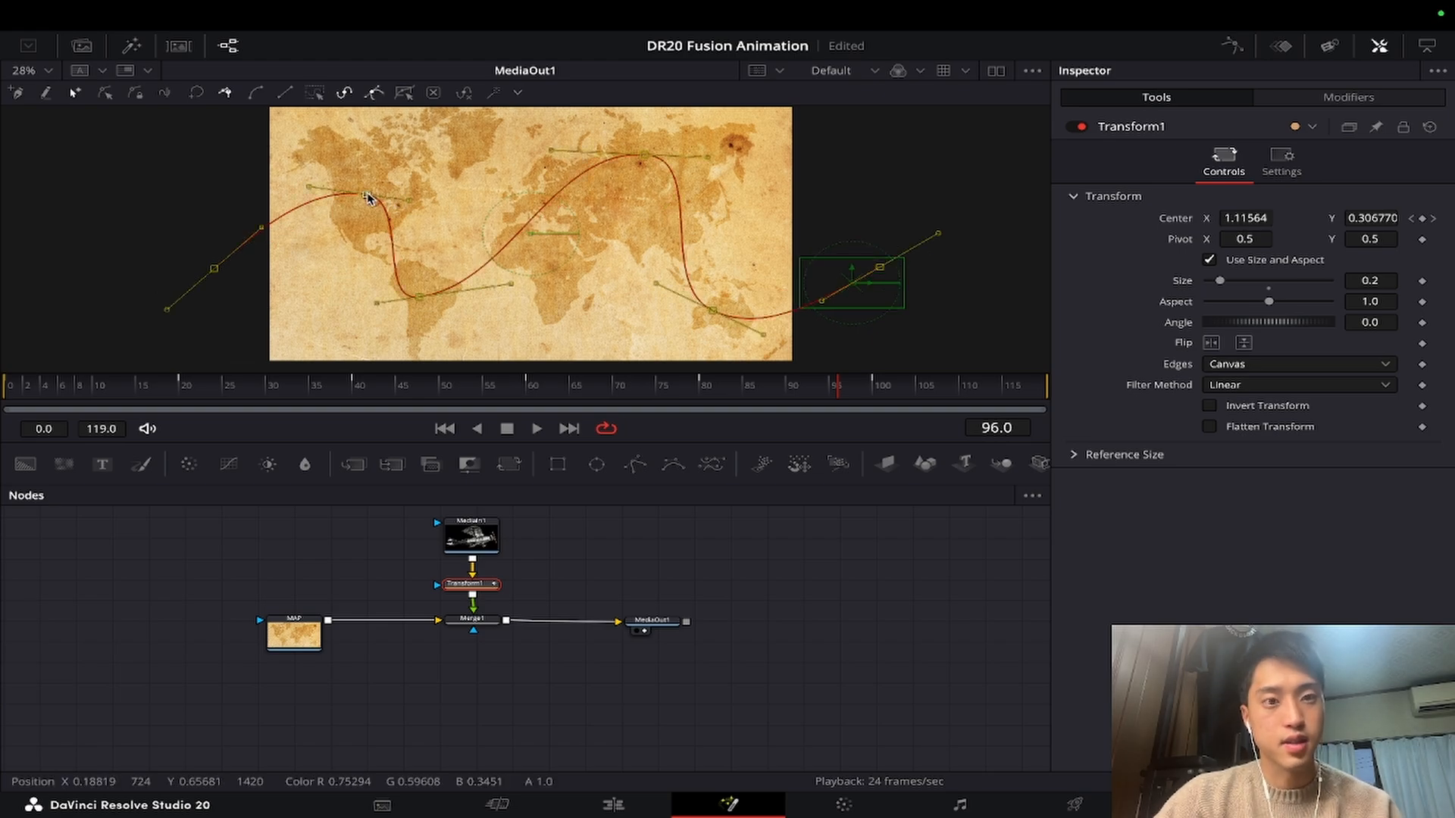
left_click_drag(837, 390, 826, 391)
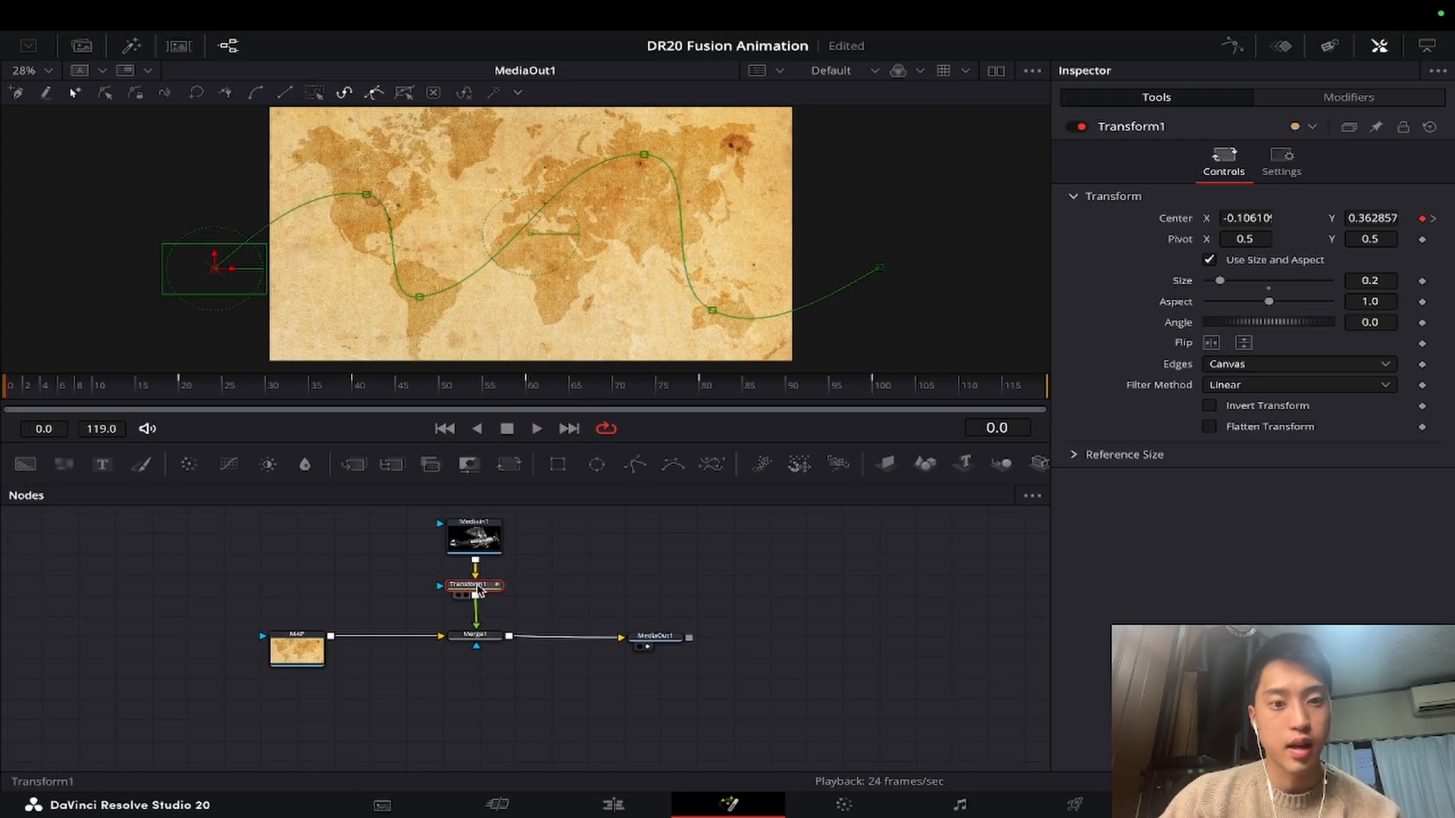
Insert a Color Corrector after the biplane's Transform and tint it yellow with a strength of about 0.26.
left_click_drag(478, 586, 478, 576)
left_click(547, 562)
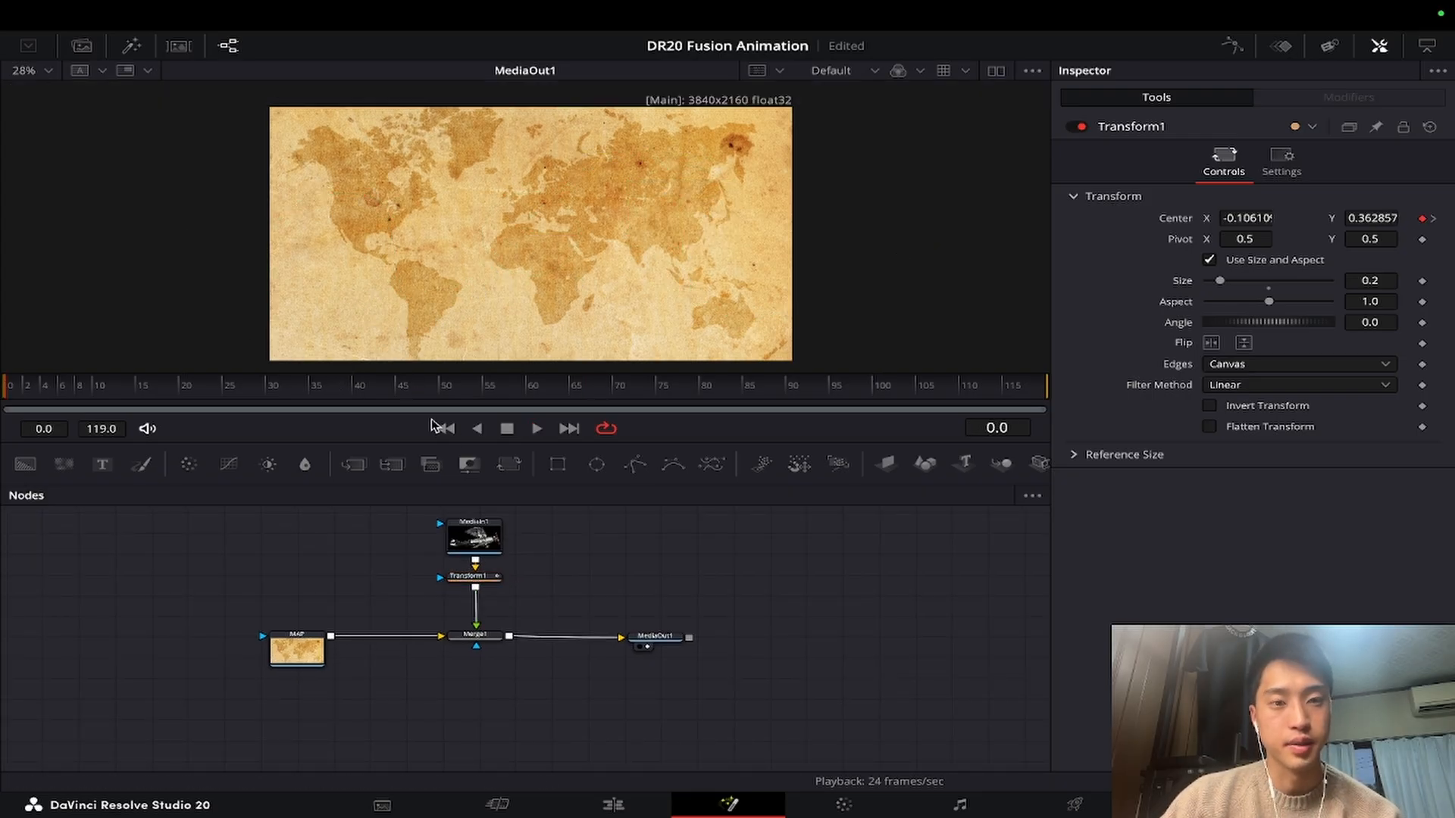
left_click(474, 577)
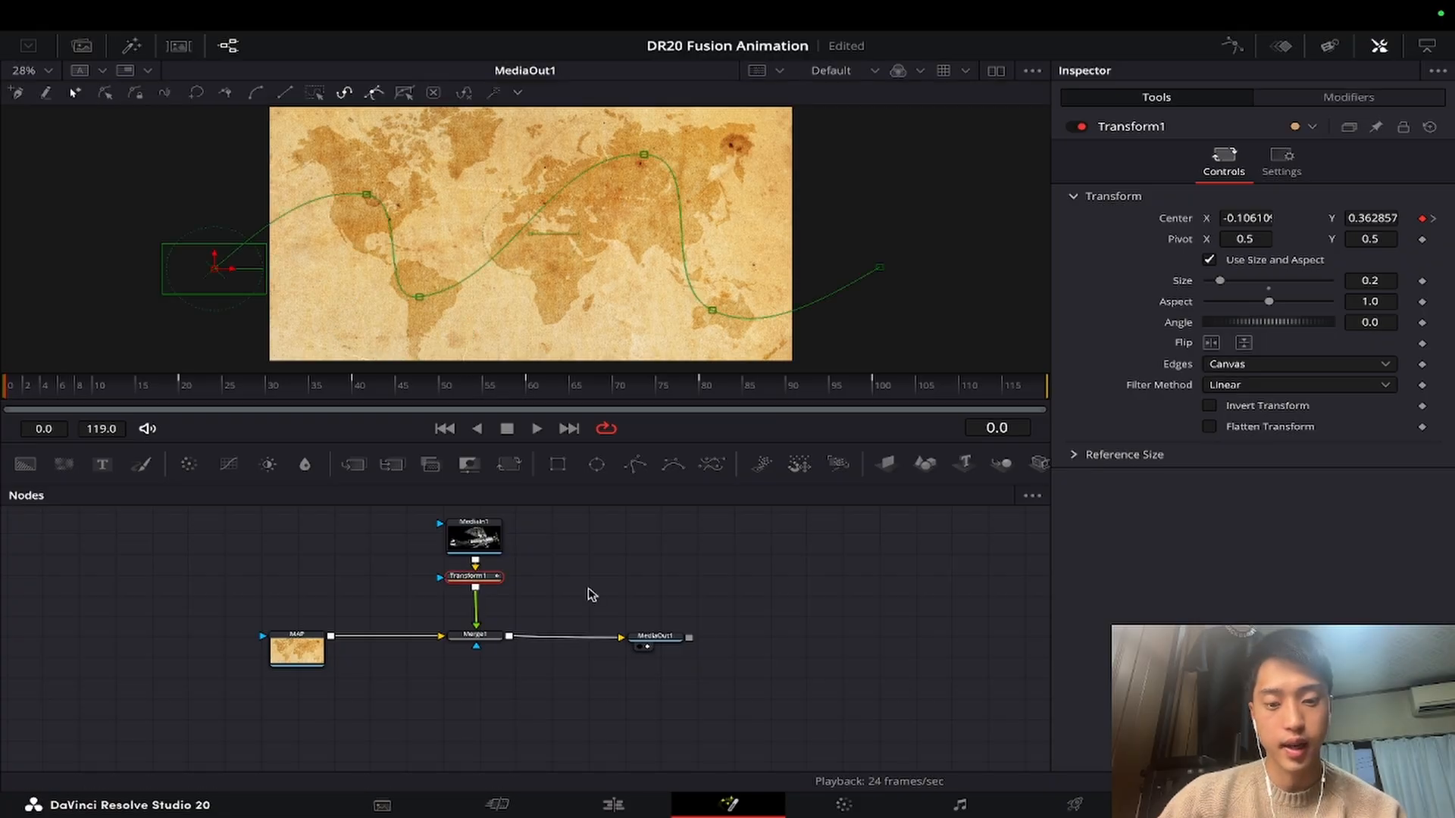
key("shift+space")
type("color")
key("Return")
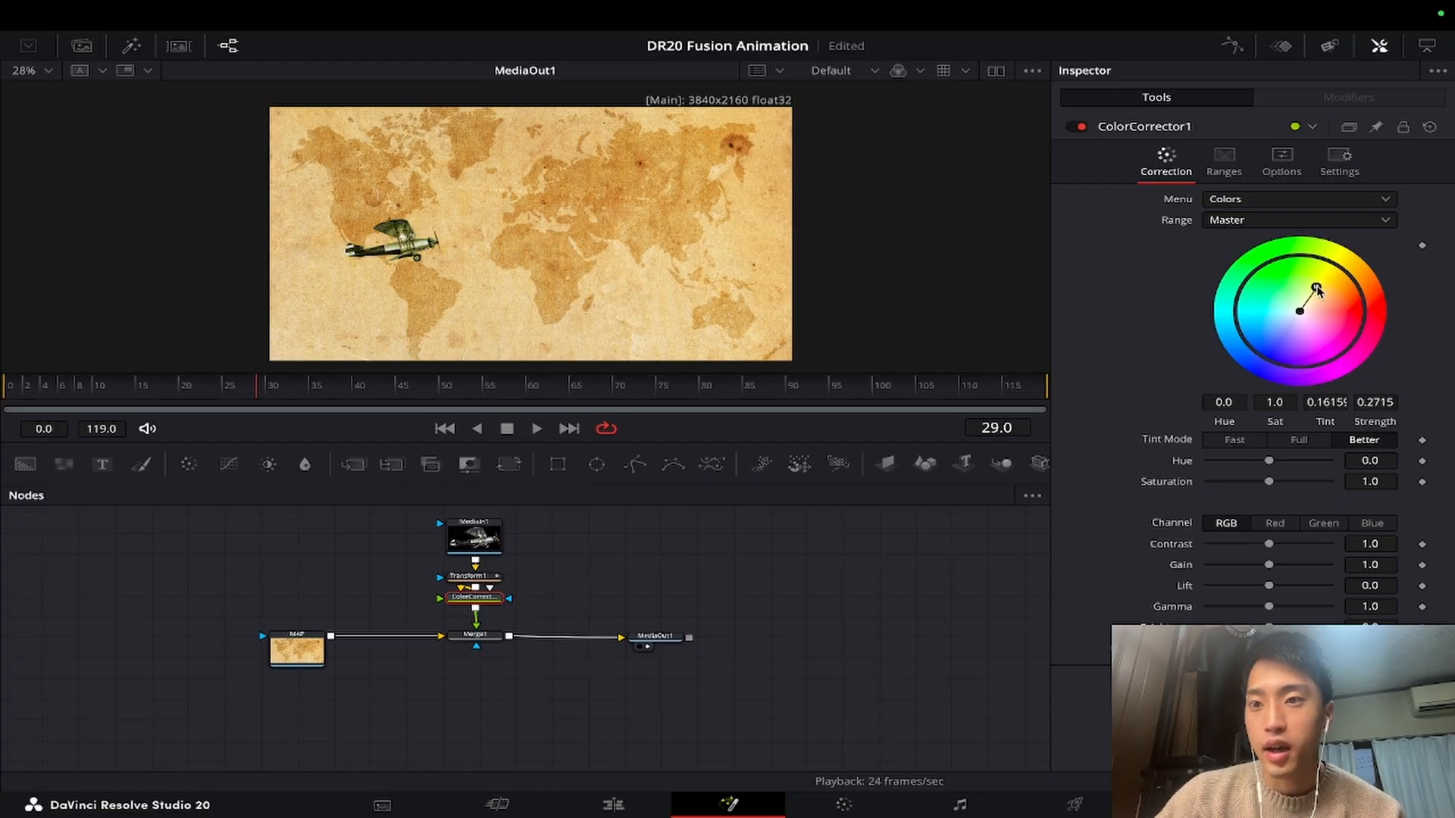
left_click_drag(1300, 311, 1315, 293)
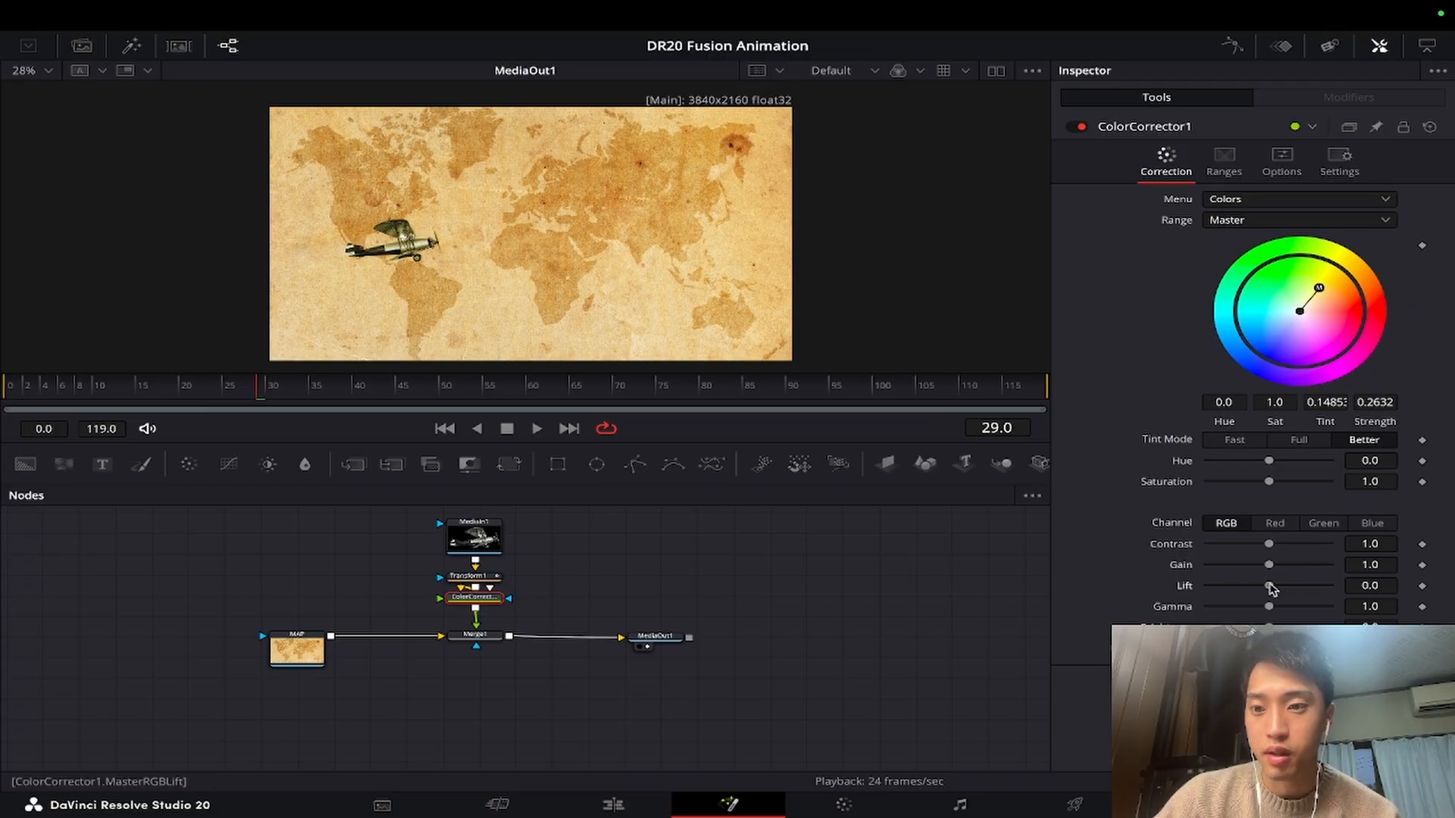
Try raising the Color Corrector's master lift to 0.16 and inspect the biplane up close.
left_click_drag(1269, 585, 1281, 587)
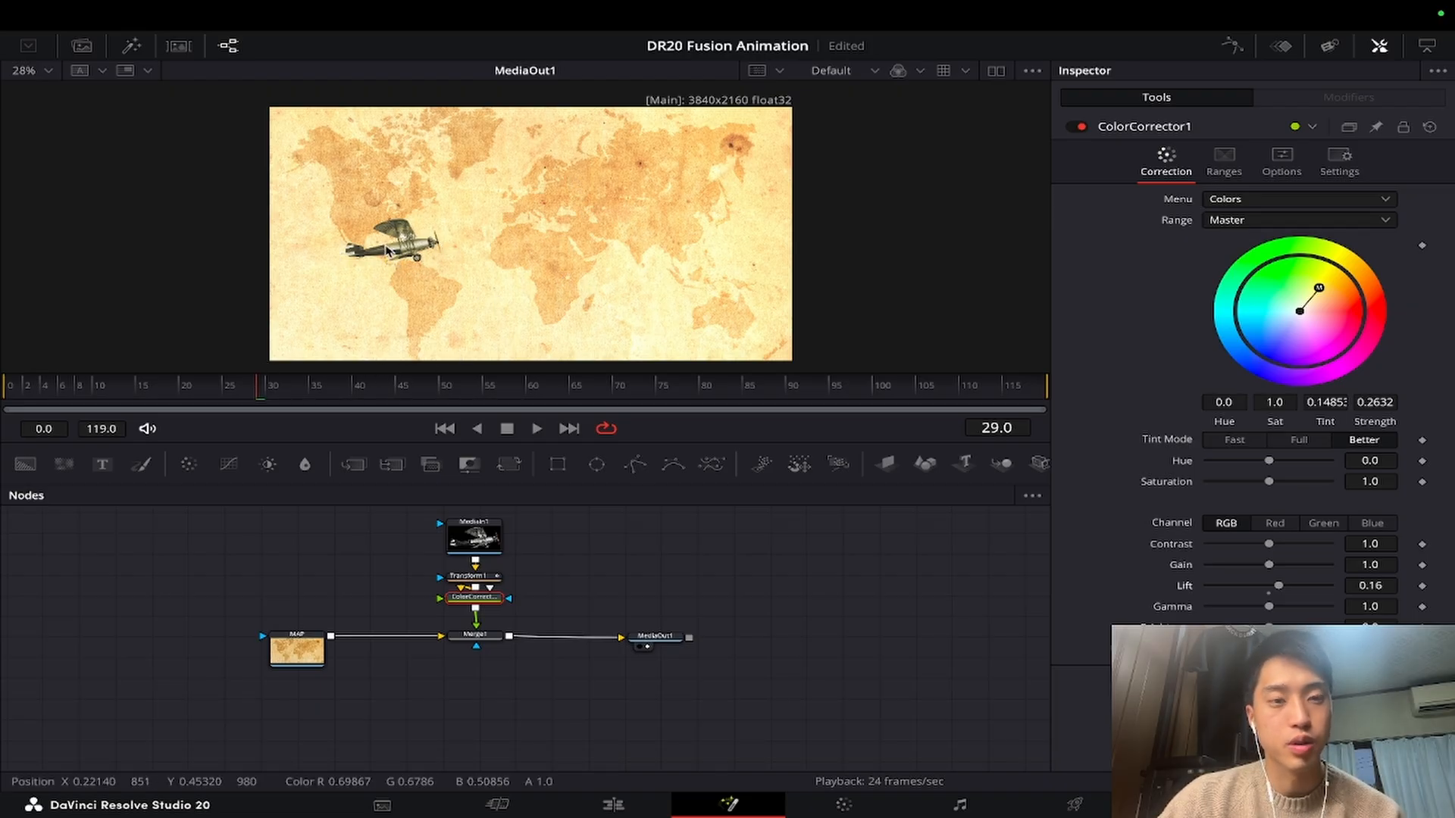
scroll(399, 258, "up", 3)
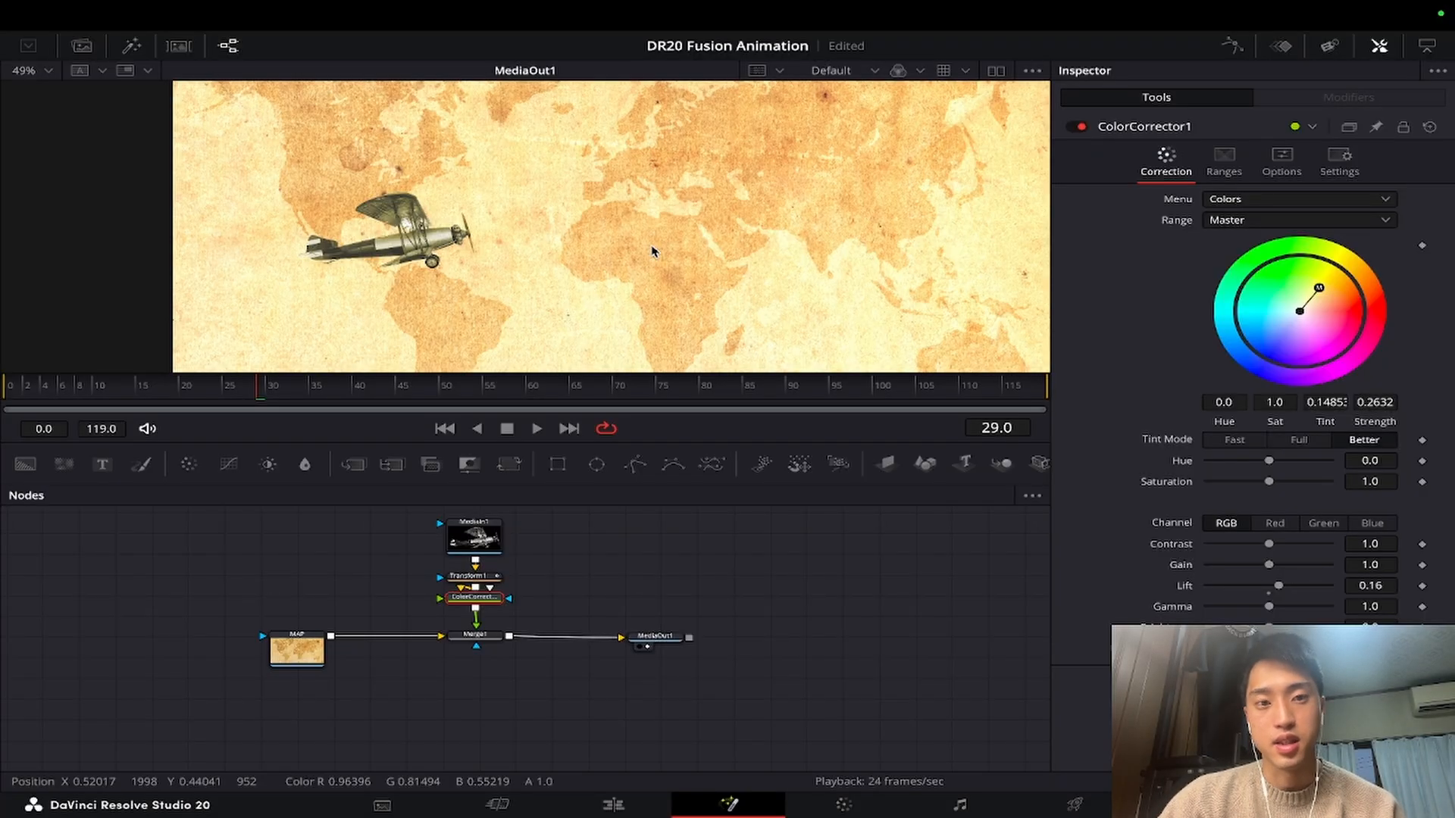
key("ctrl+f")
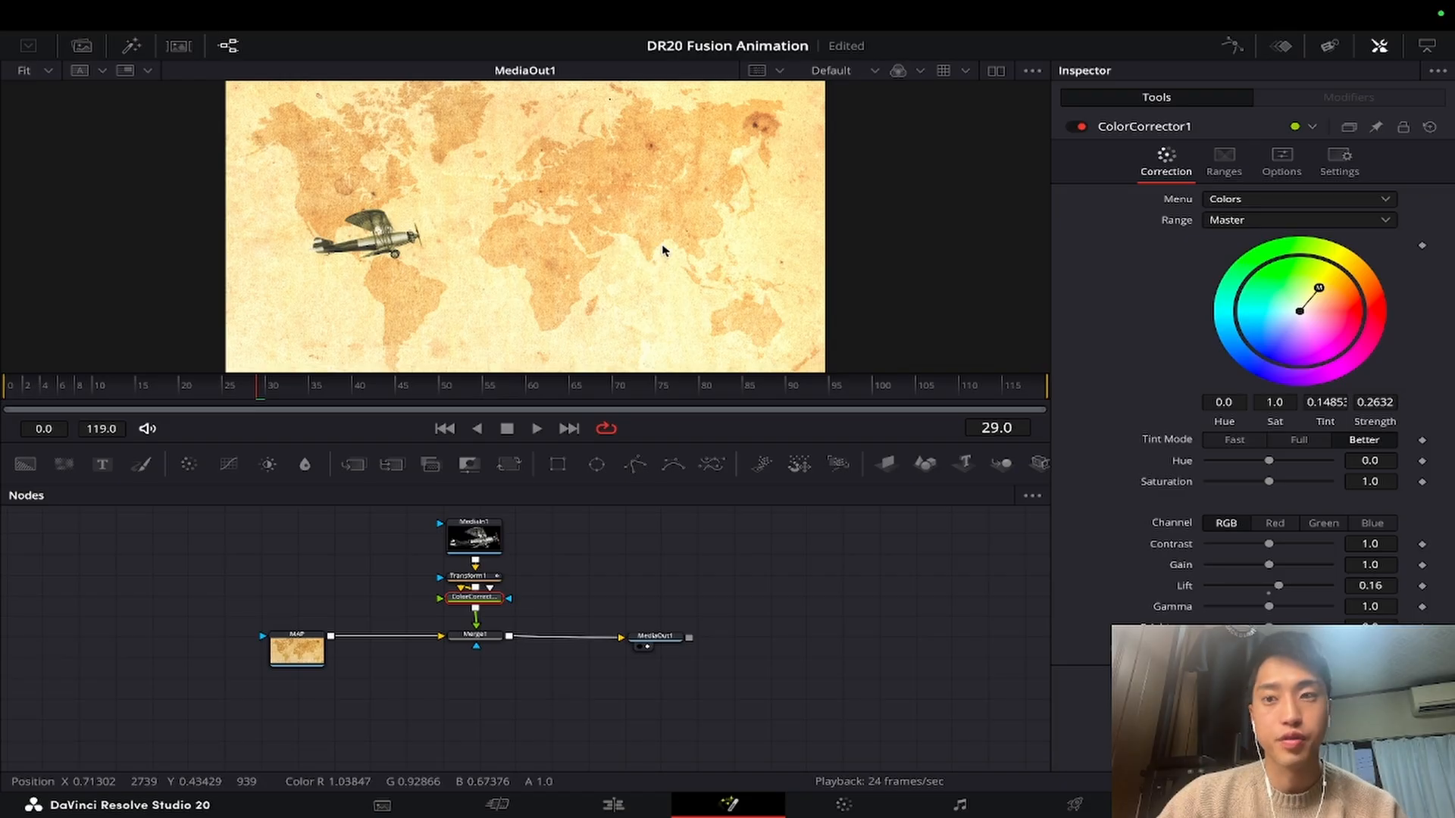
Adjust the Color Corrector's options so only the biplane is affected, and raise its lift to brighten the plane's dark areas.
left_click(1280, 170)
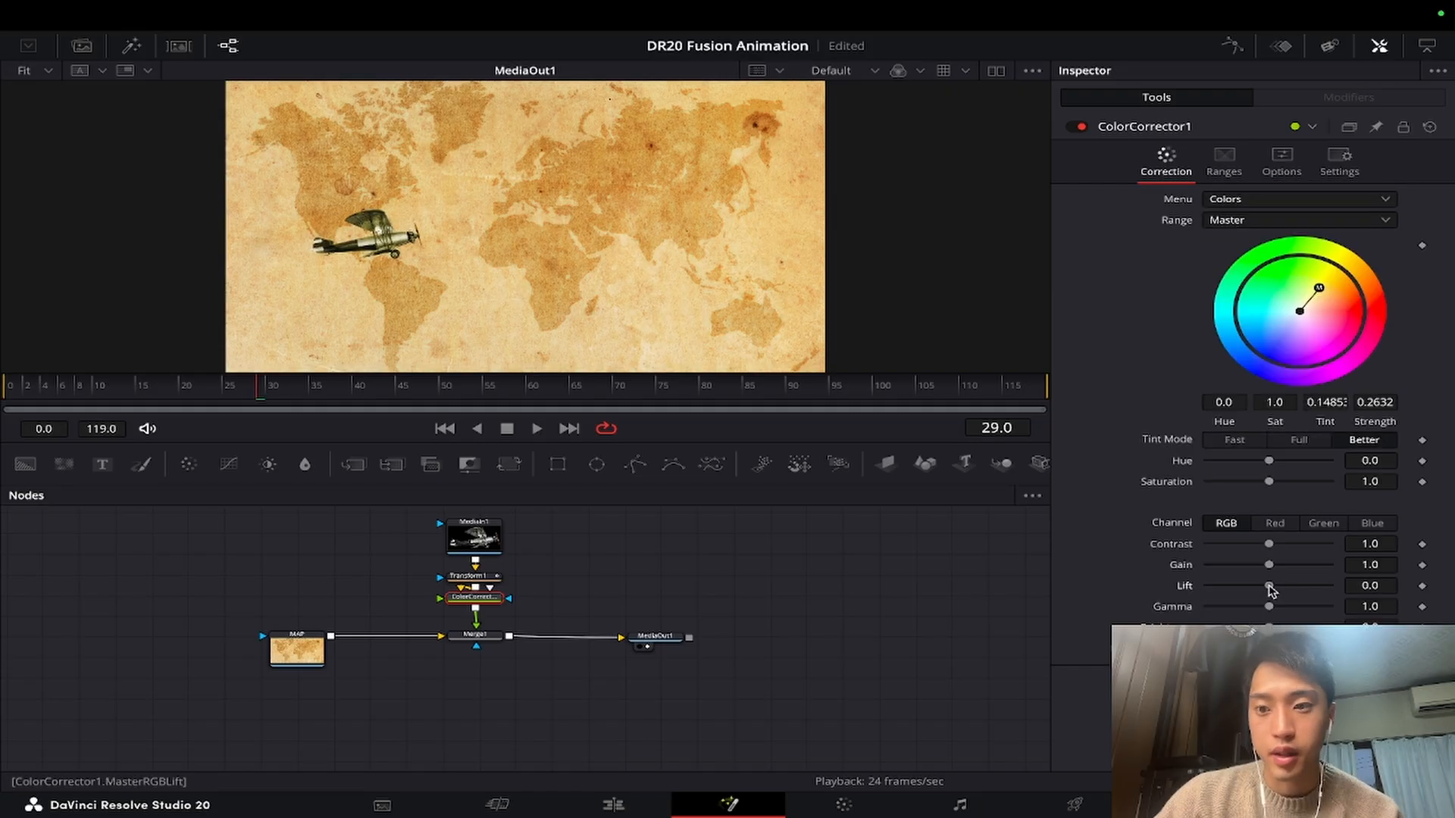
left_click_drag(1254, 586, 1279, 588)
left_click_drag(657, 636, 675, 635)
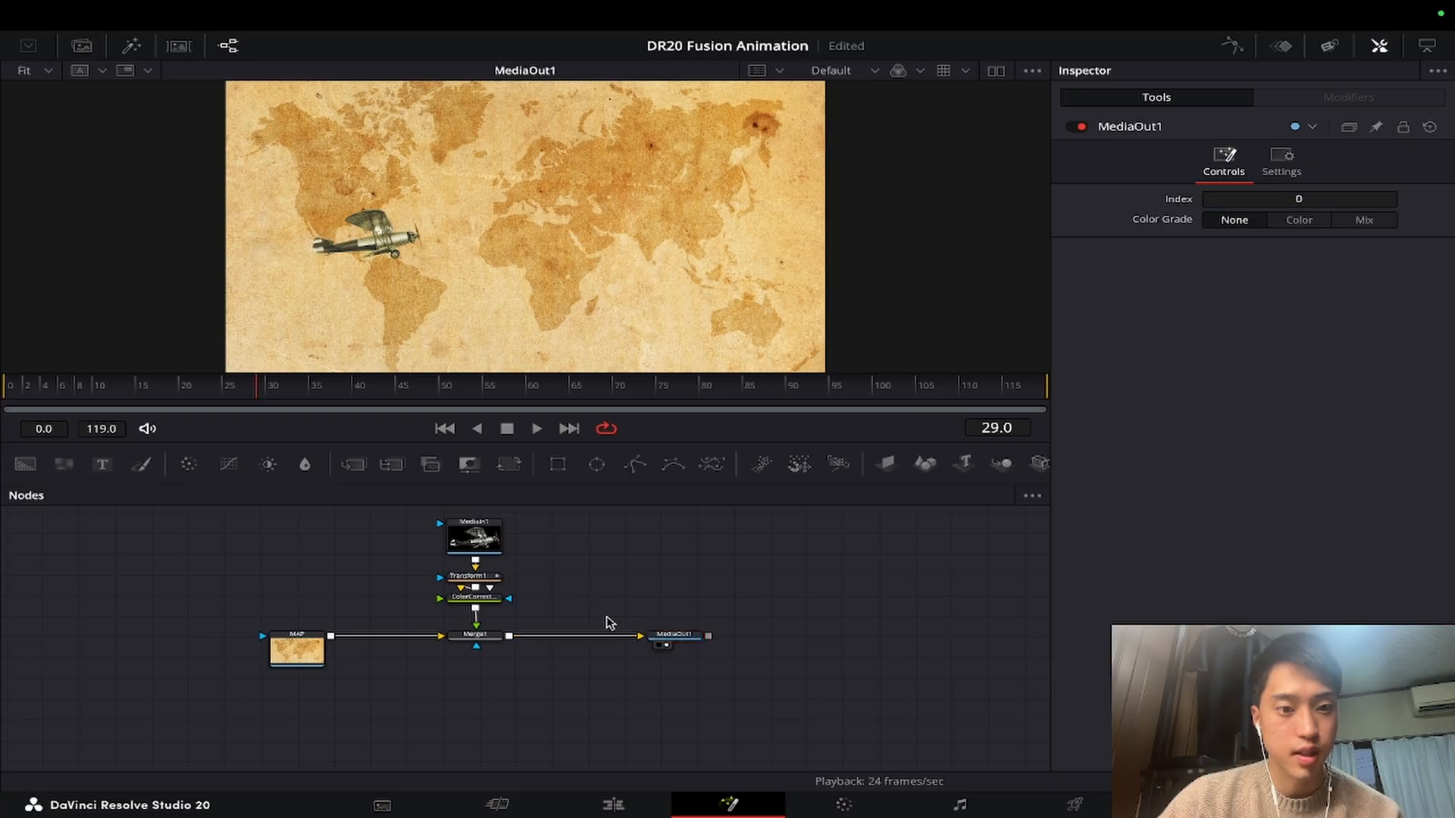
Move the MAP node farther from Merge1 and insert a Paint node between them.
left_click_drag(299, 650, 234, 650)
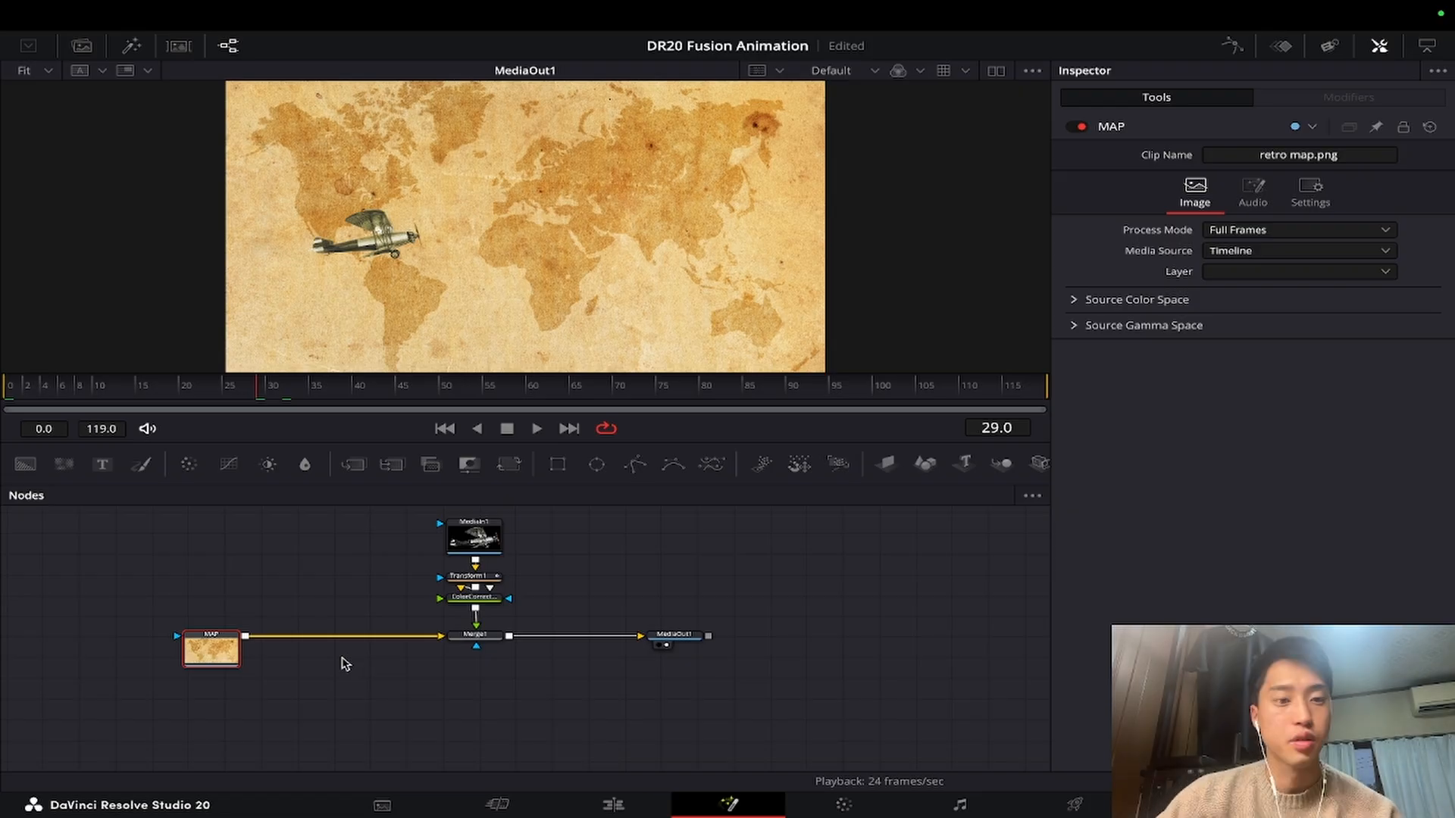
key("shift+space")
type("paint")
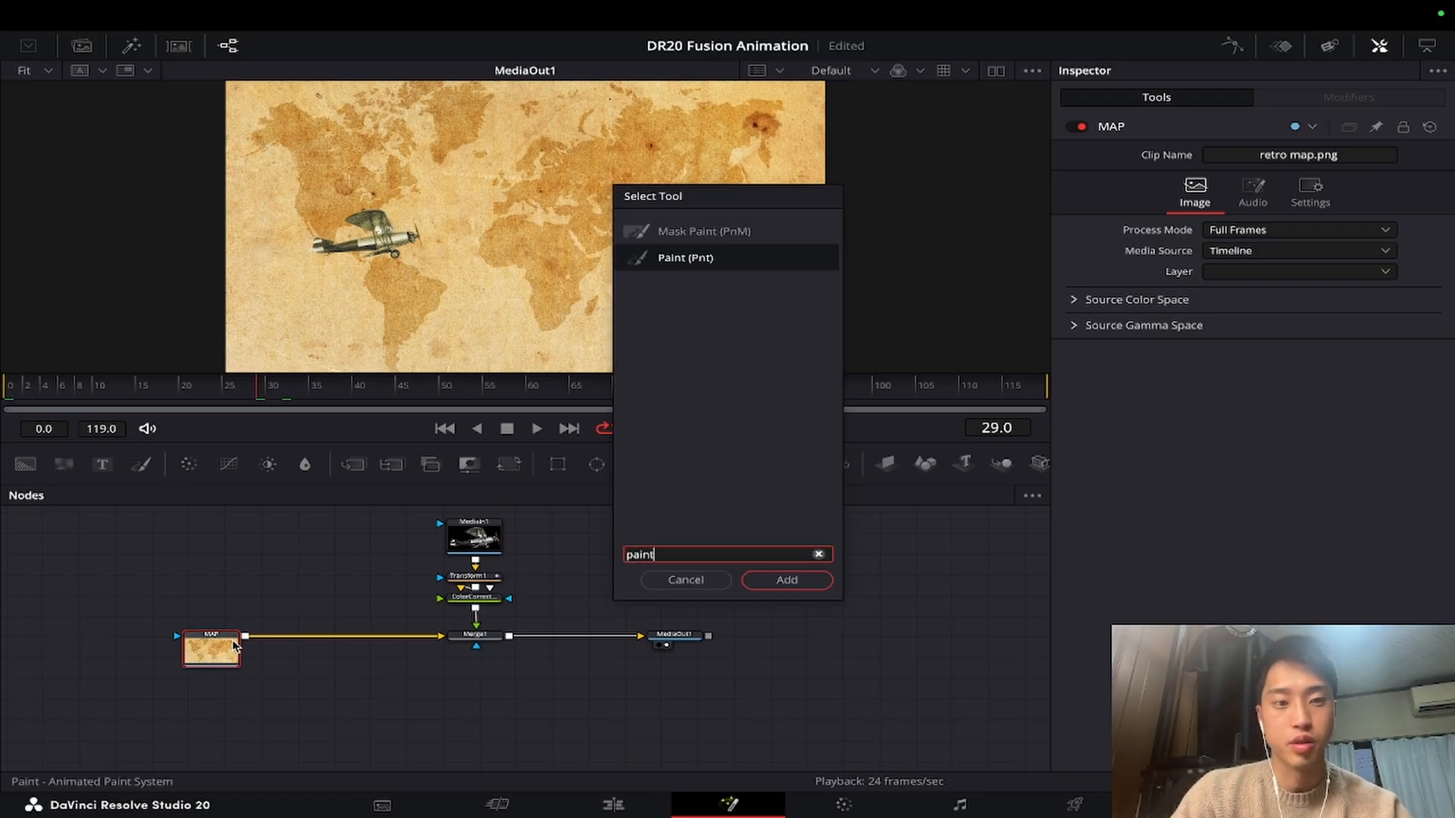
key("Return")
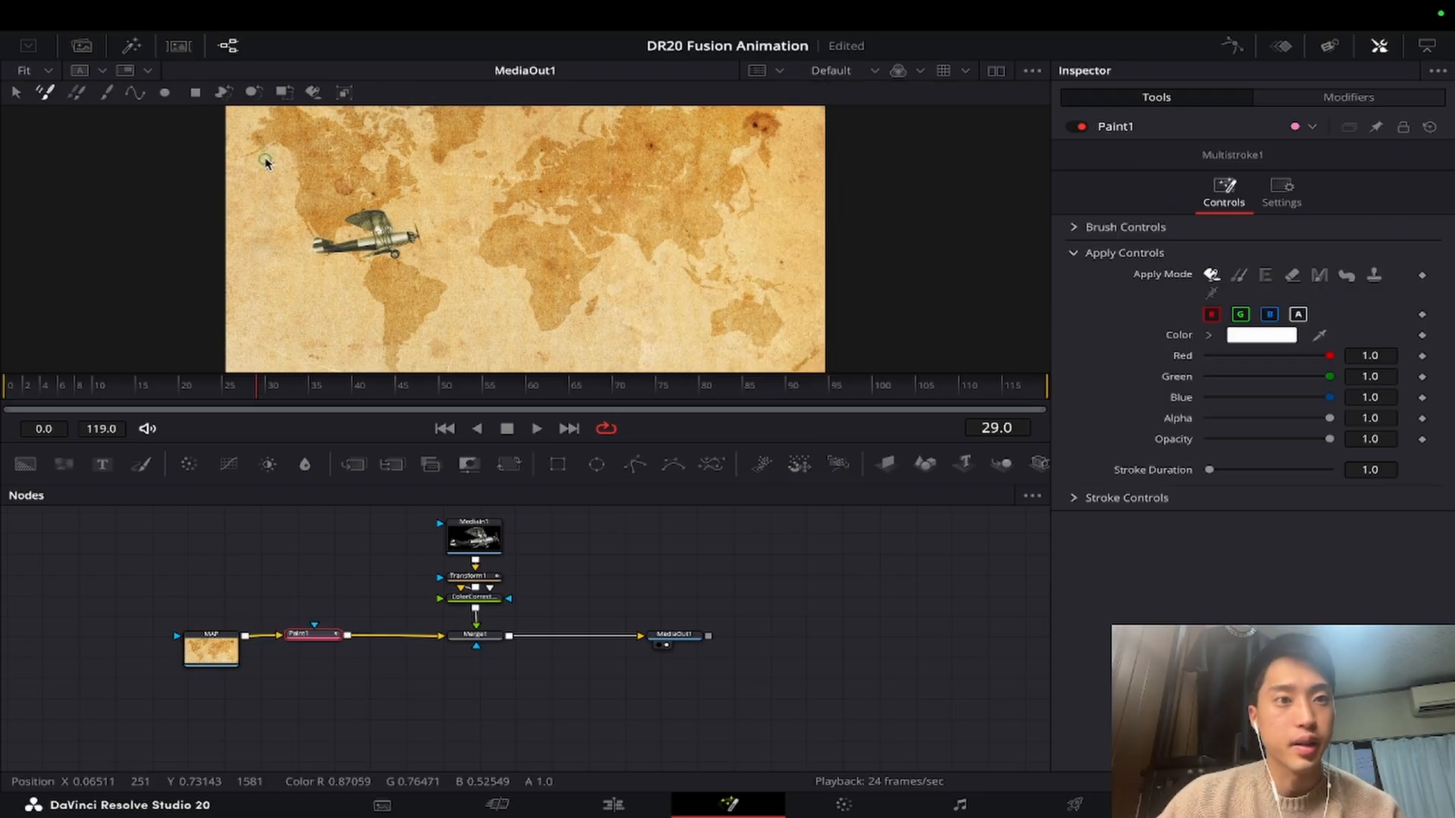
Draw a two-point PolylineStroke across the map from South America to Australia.
left_click(128, 92)
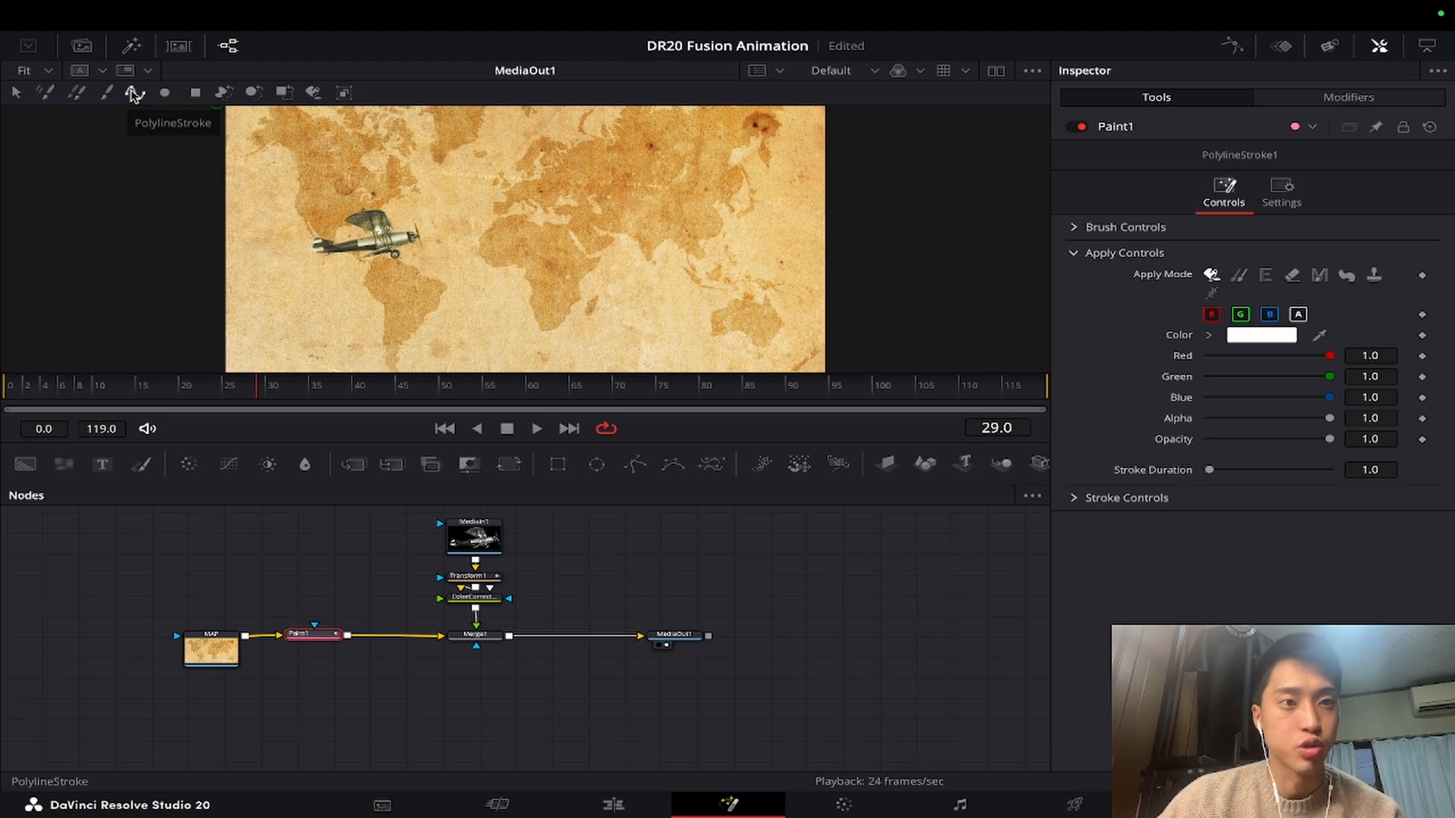
left_click(423, 295)
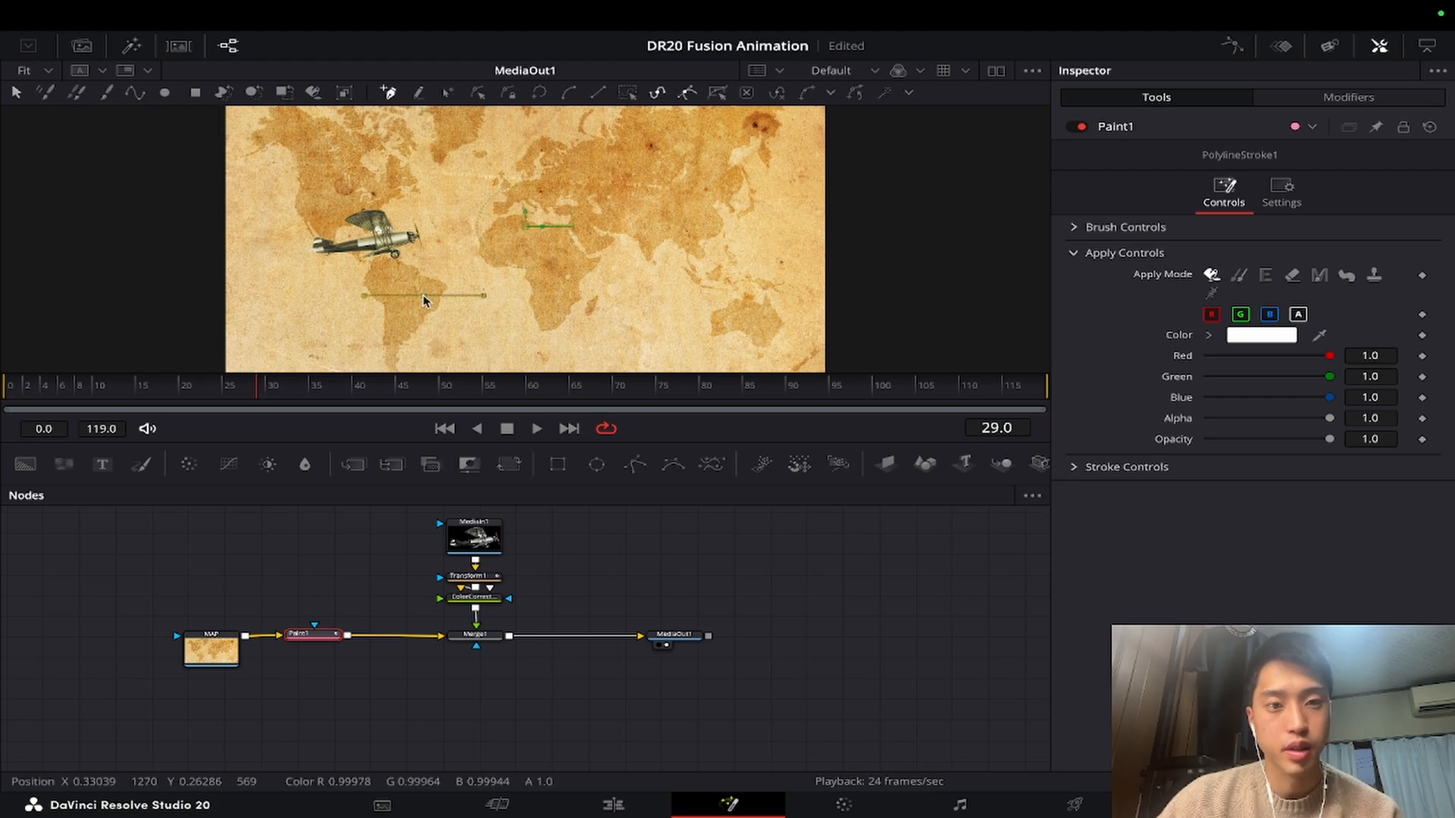
left_click(729, 312)
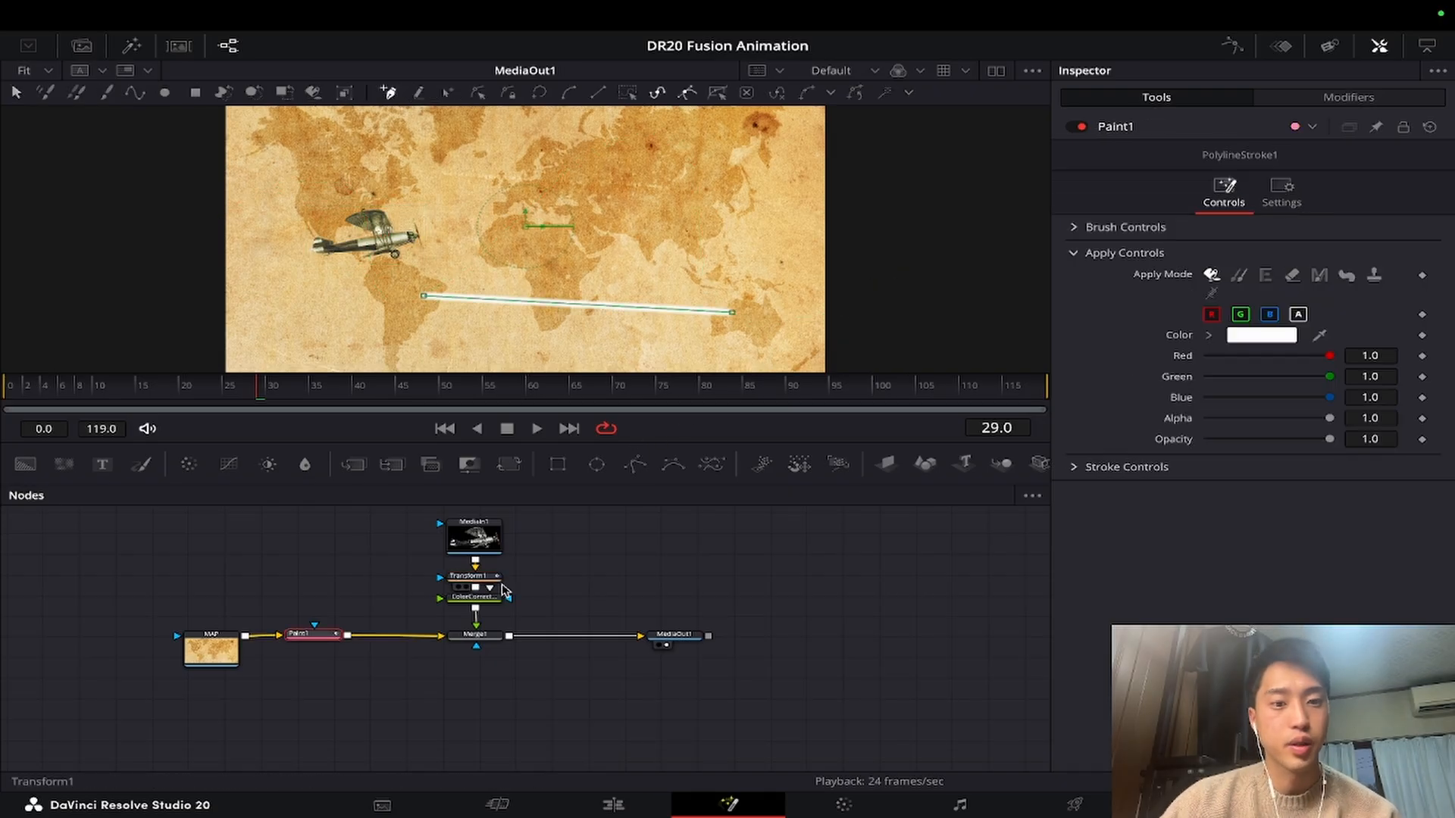
Publish the shape animation of the biplane's Path1 modifier so its polyline can be shared.
left_click(476, 578)
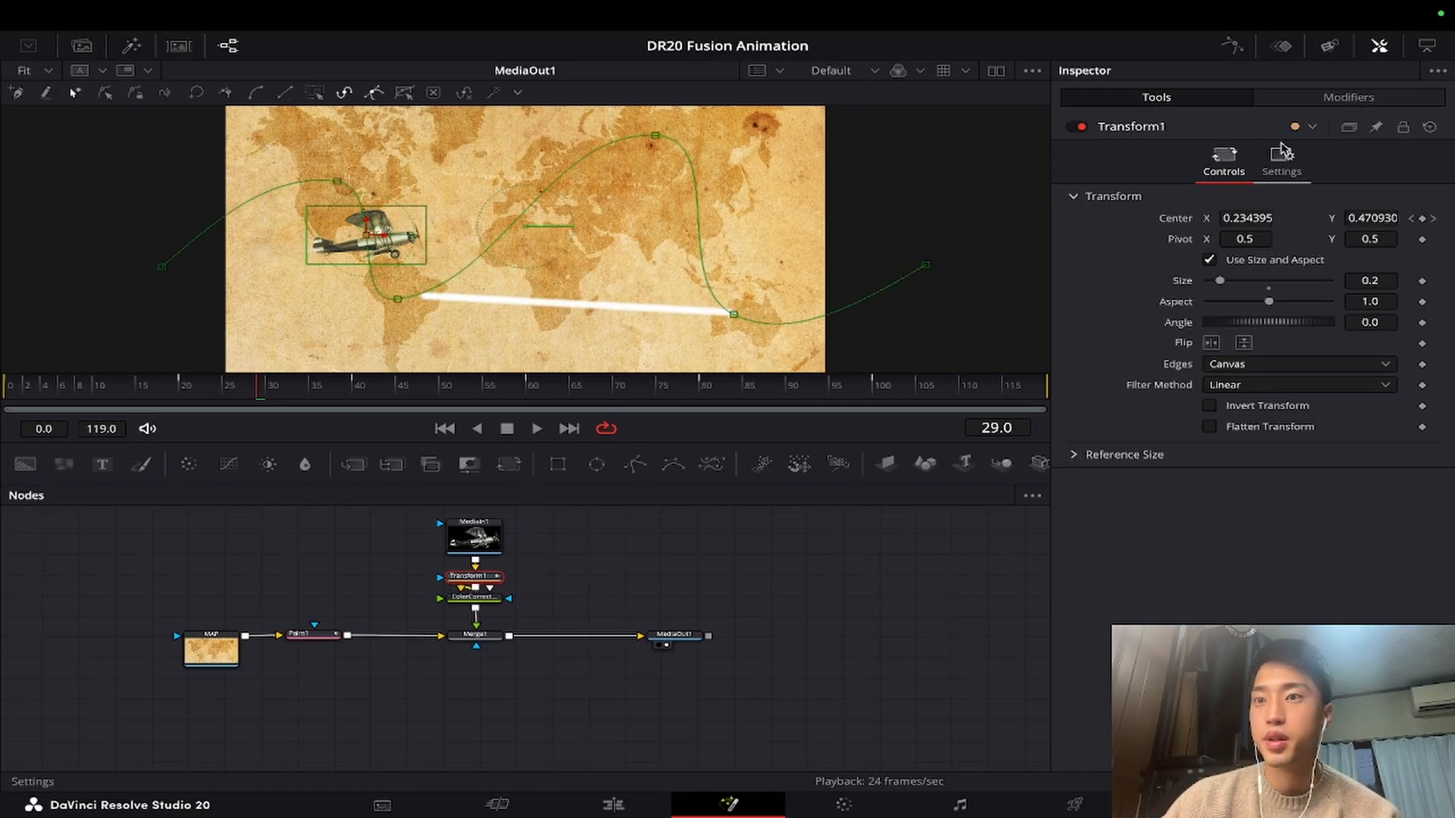
left_click(1348, 98)
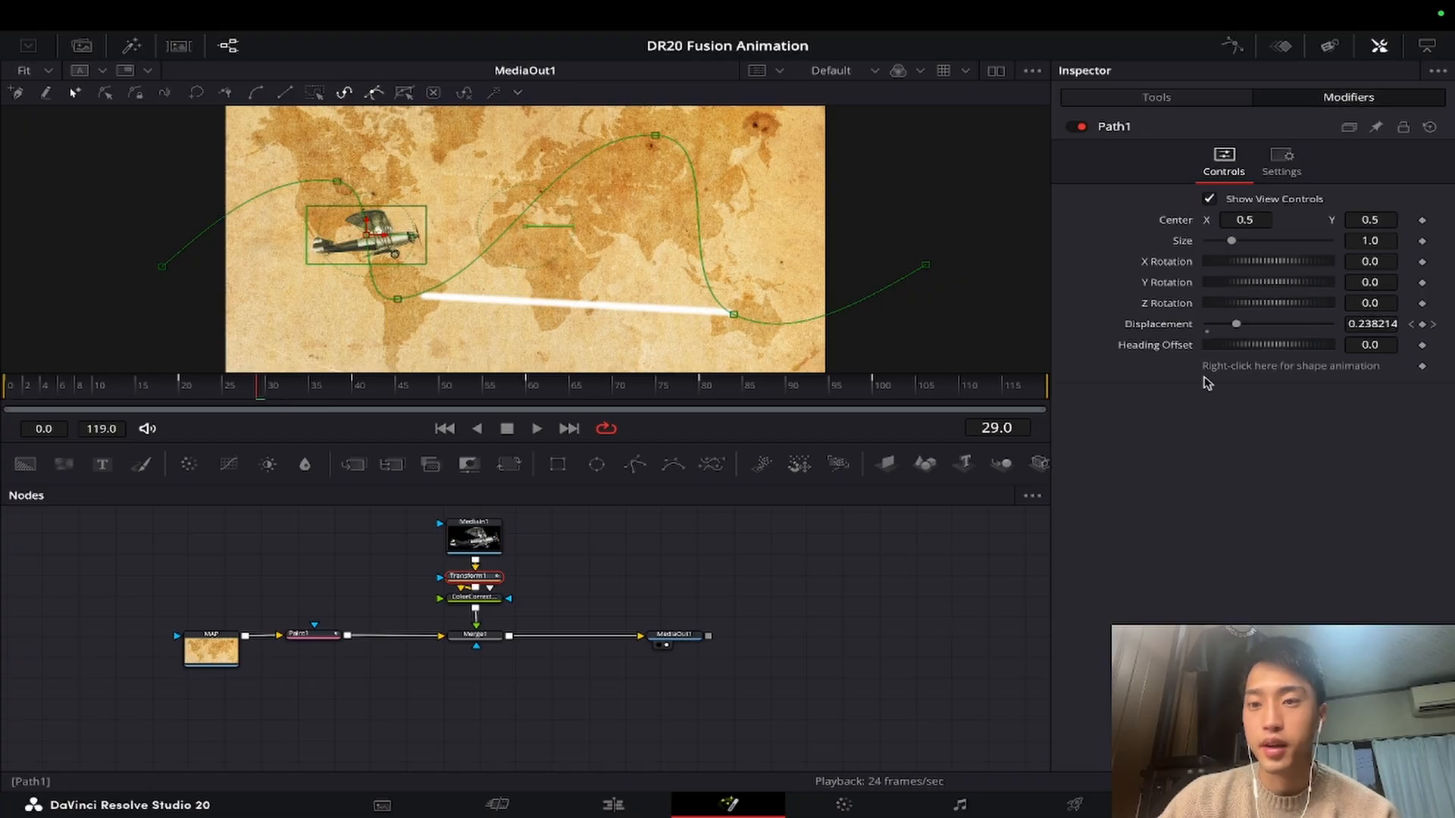
right_click(1300, 371)
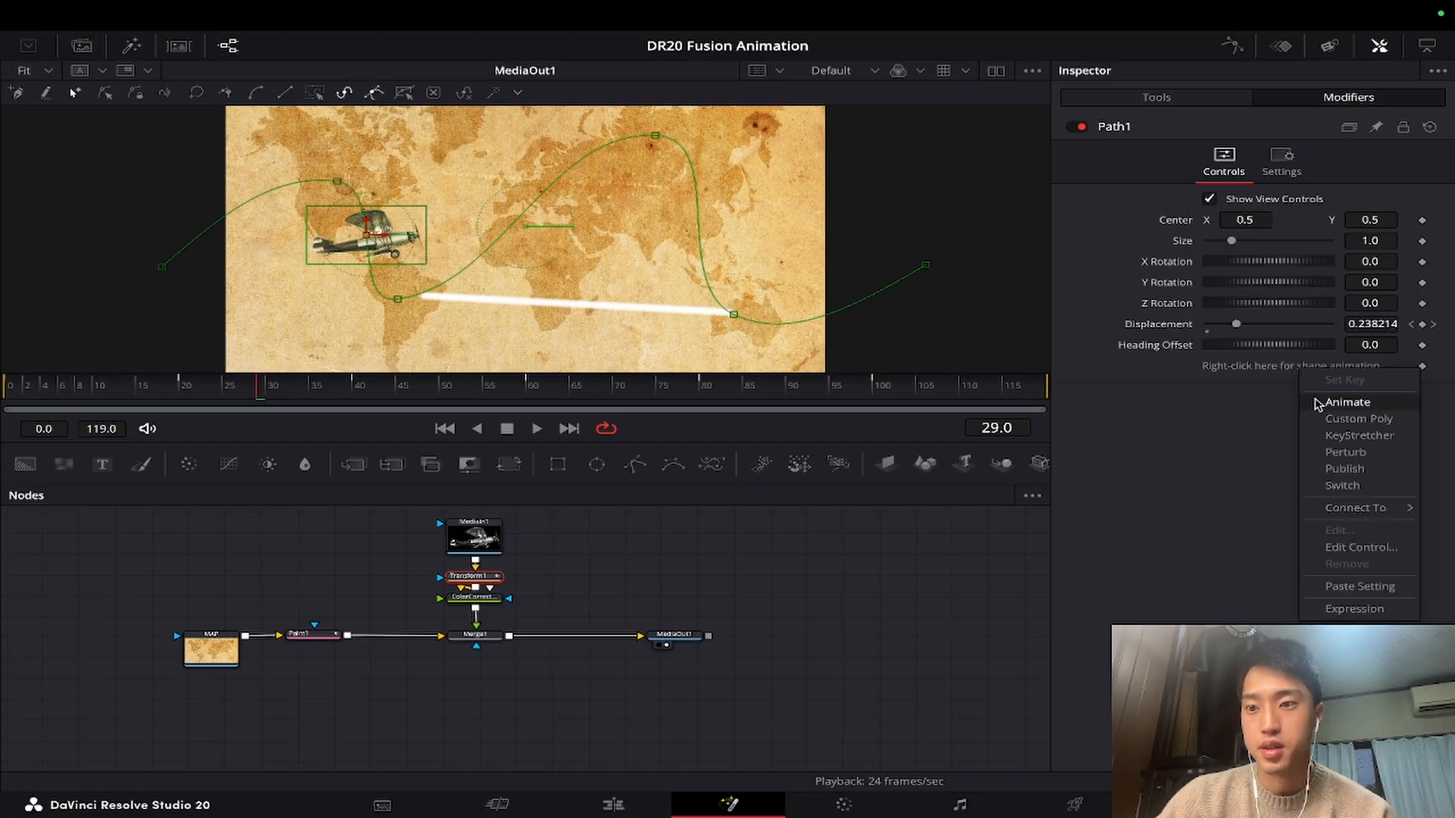
left_click(1319, 452)
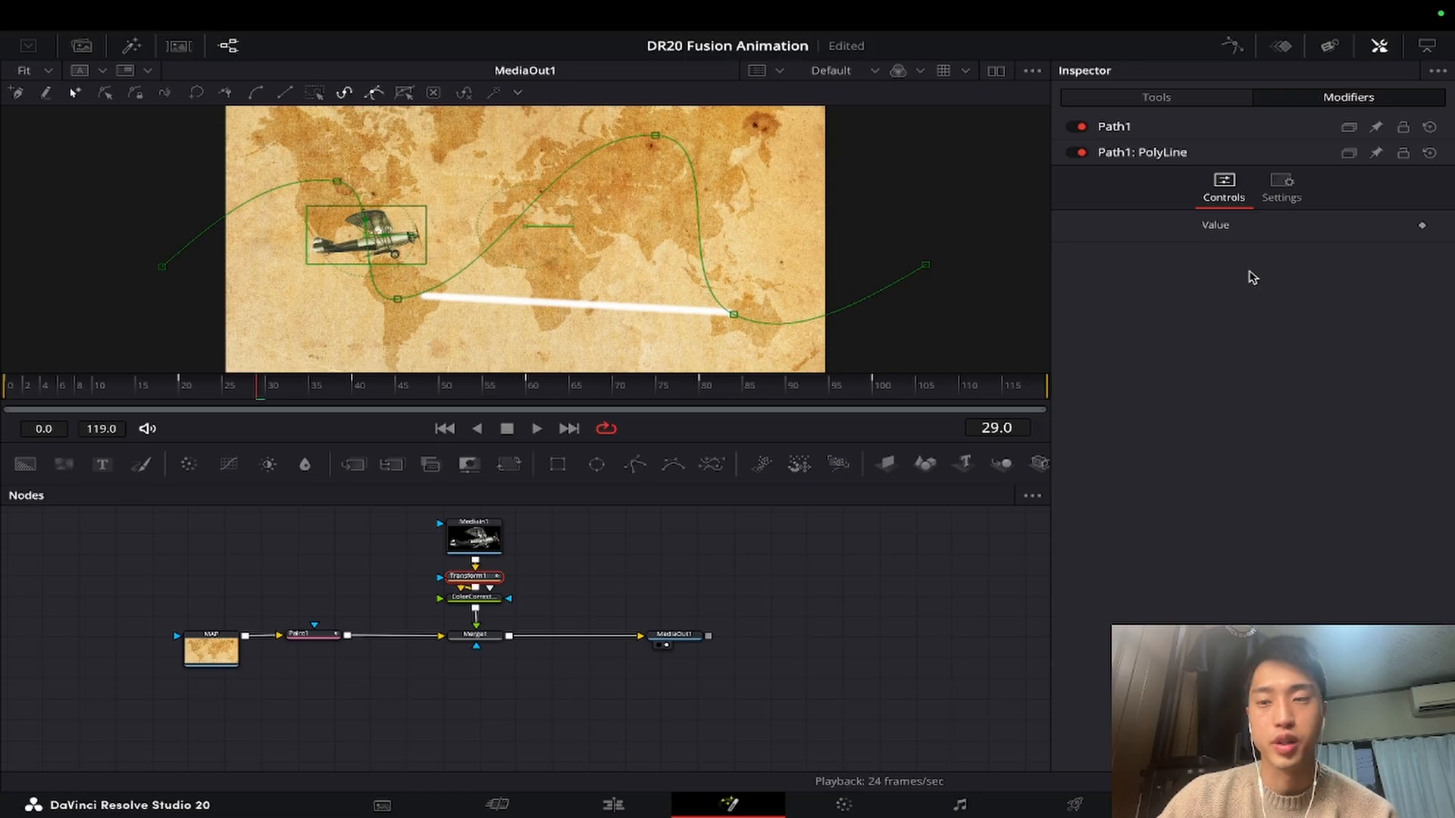
Connect the shape of the Paint node's polyline stroke to the published Path1: PolyLine value.
left_click(311, 633)
left_click(1075, 437)
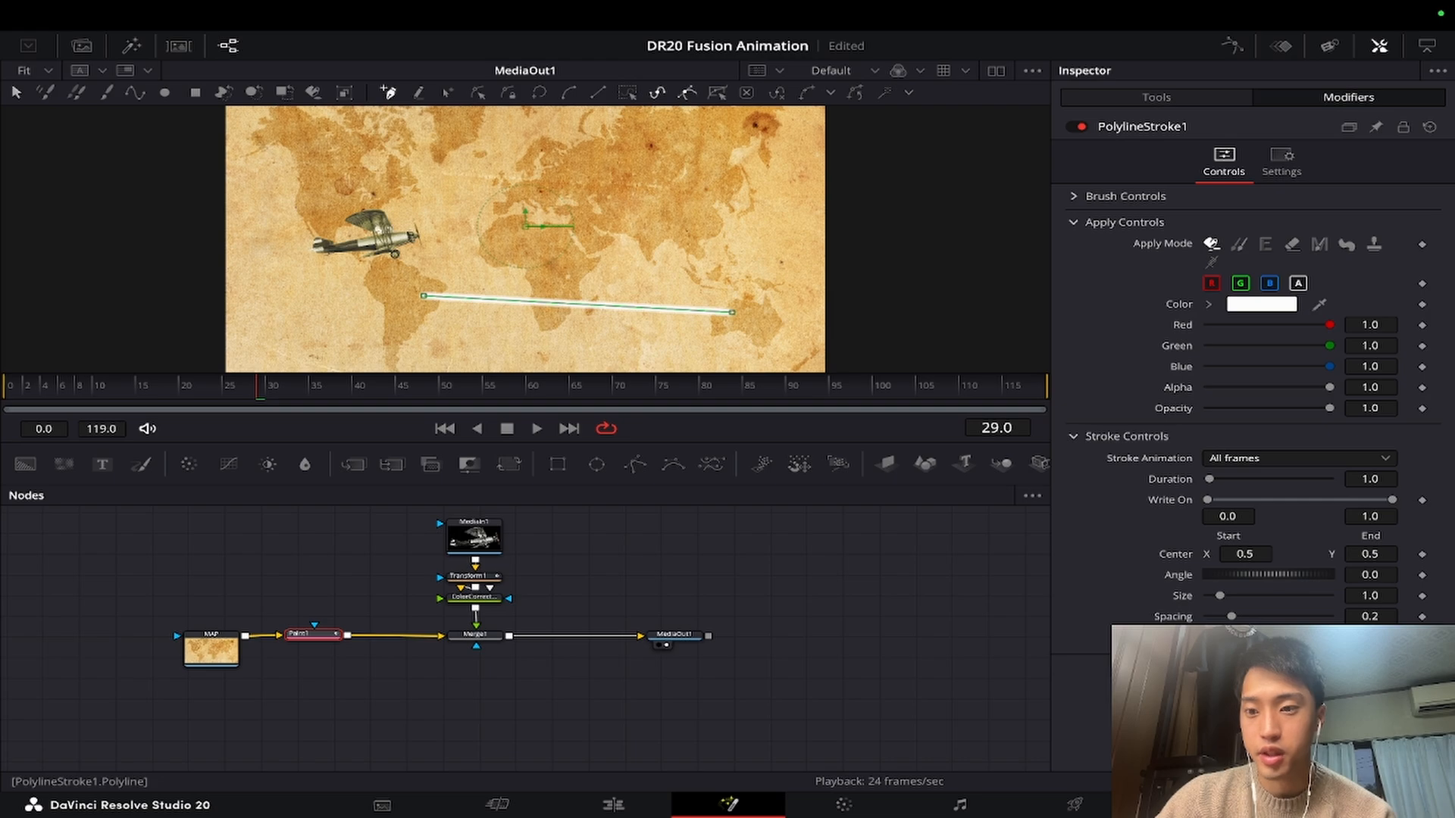
right_click(1290, 637)
mouse_move(1368, 525)
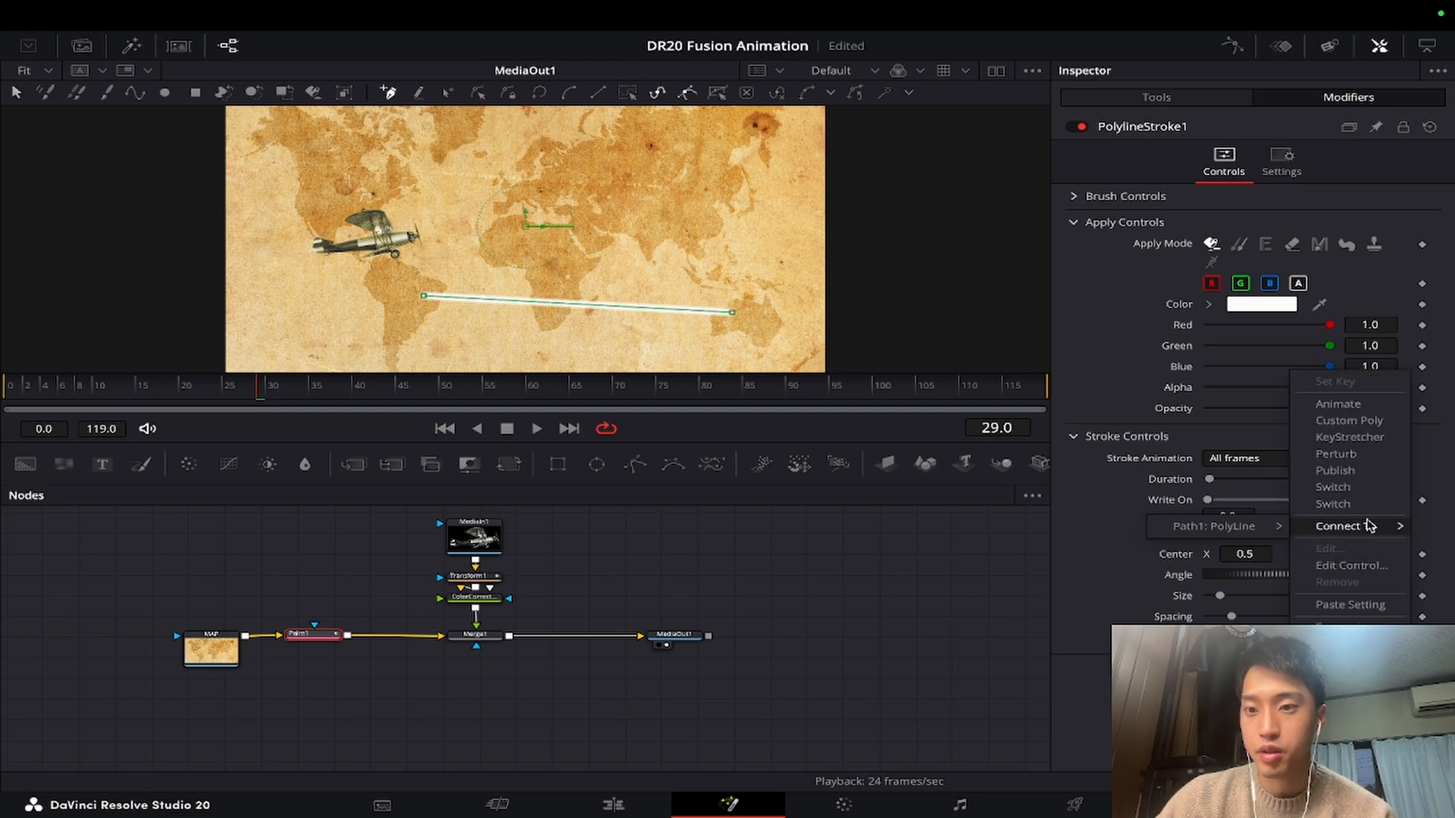
left_click(1252, 527)
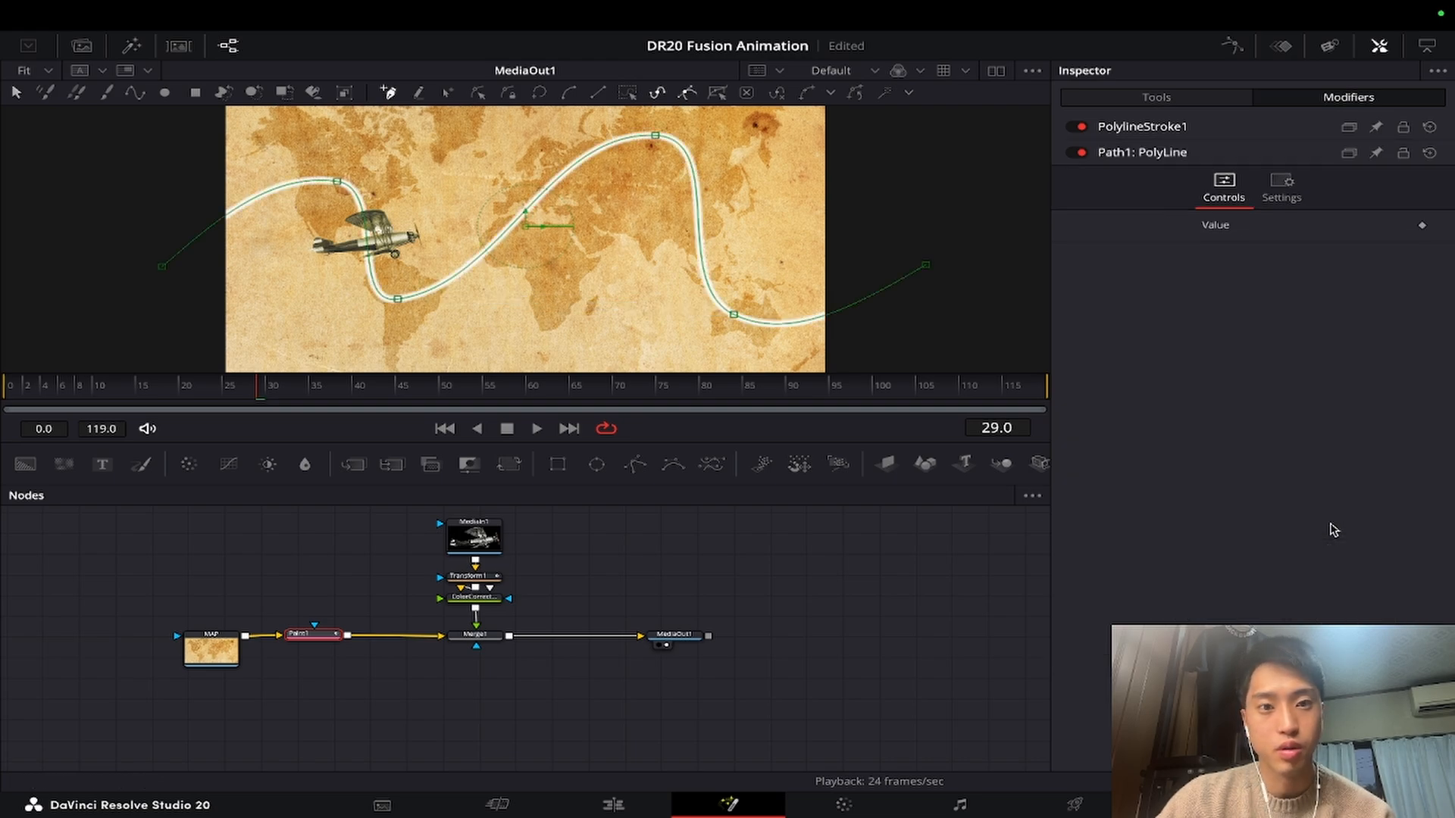
Play the animation from the start and scrub through it to check the biplane against the painted line.
key("Home")
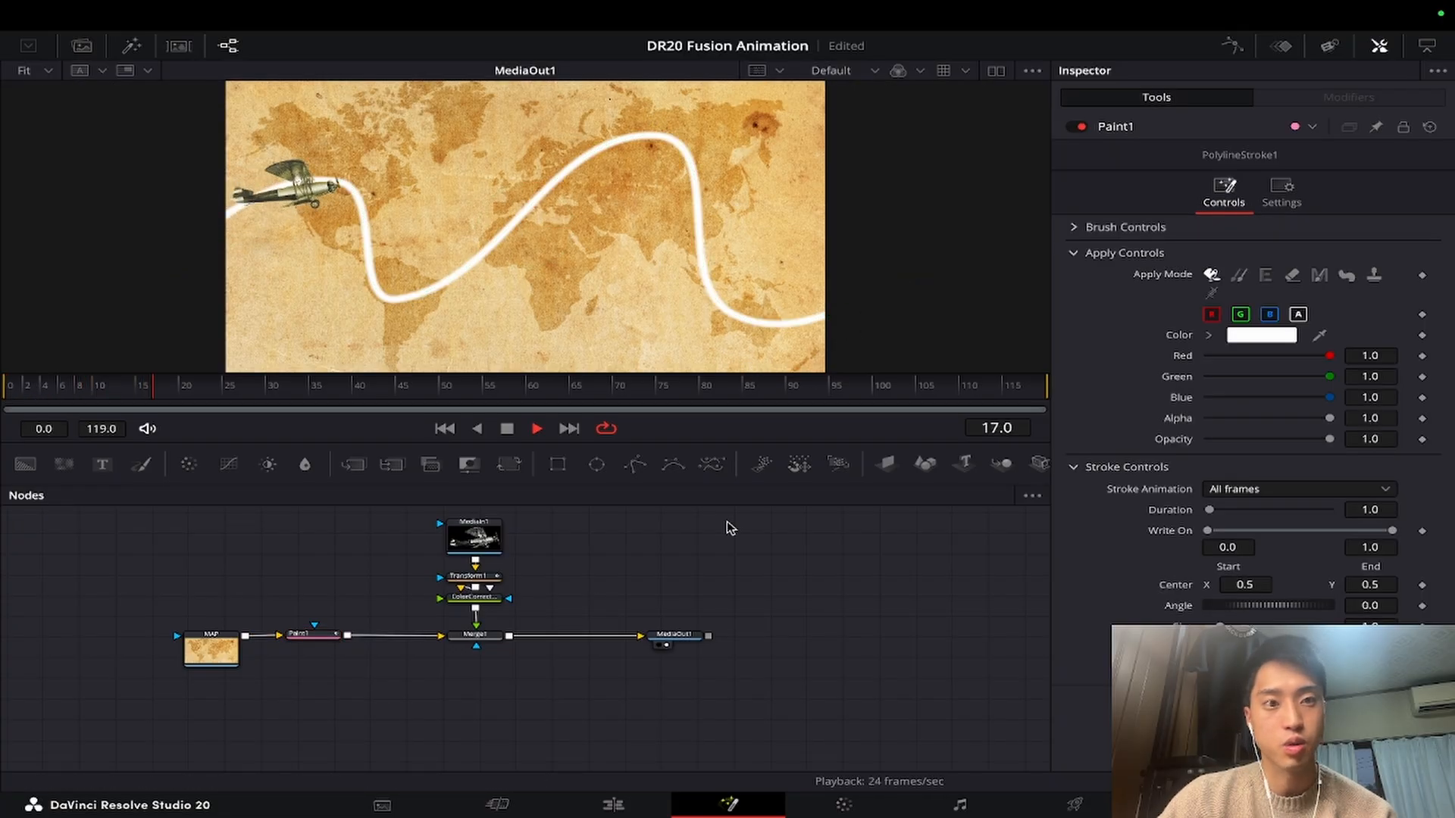
key("space")
left_click_drag(289, 393, 232, 390)
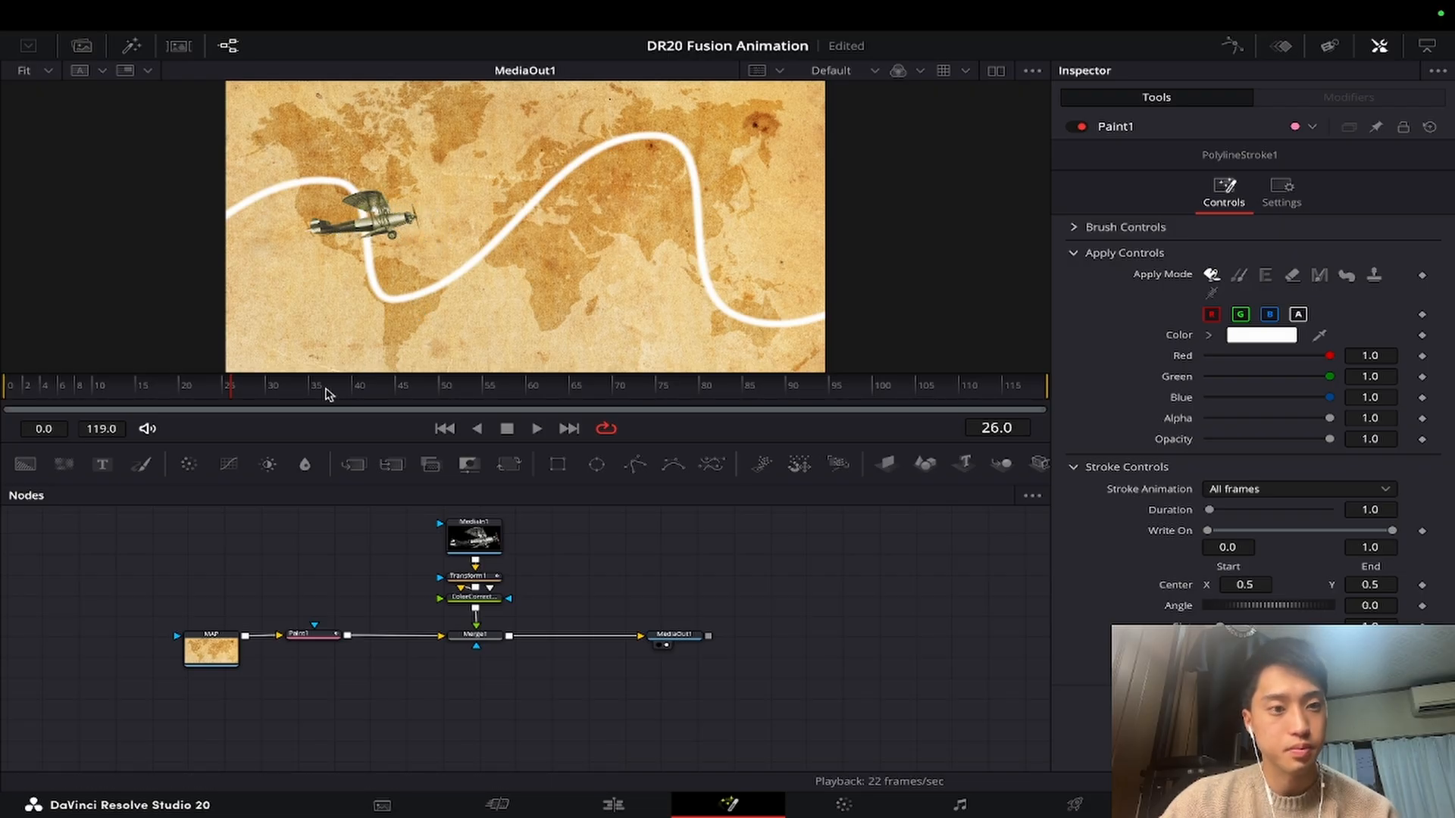
Connect the biplane Transform's Angle to Path1's Heading so the plane rotates along its path.
left_click(474, 577)
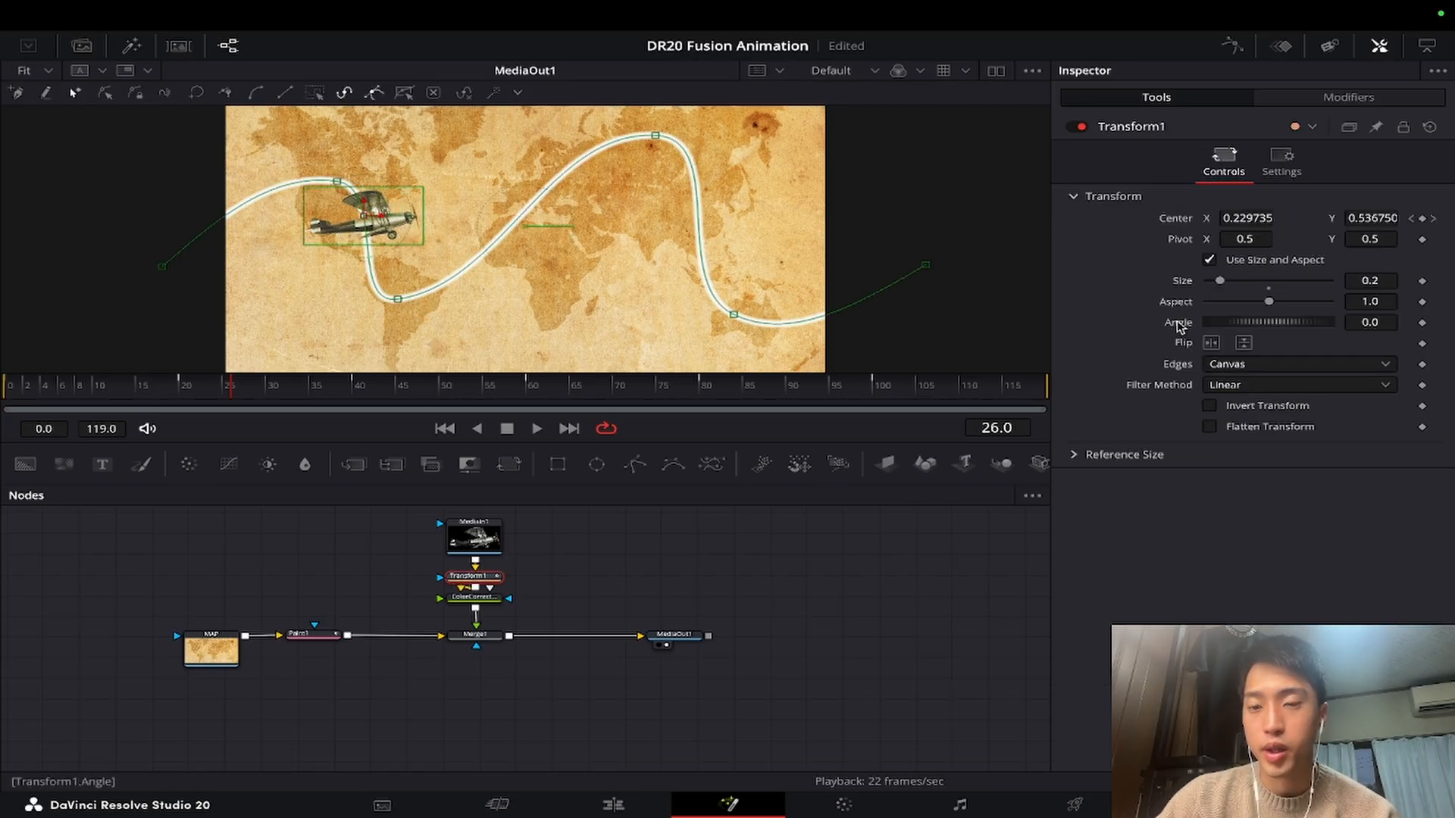
right_click(1179, 326)
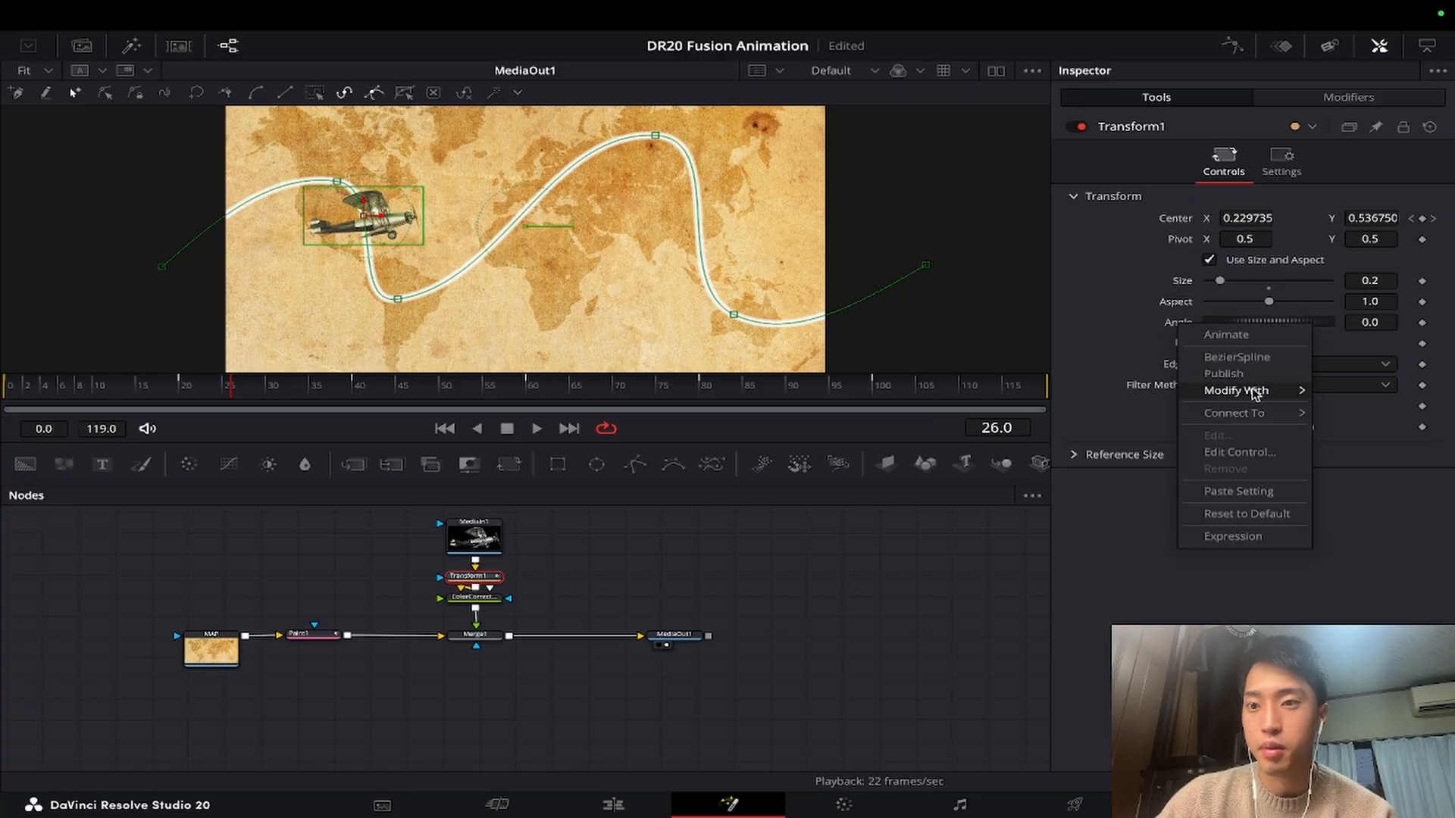
mouse_move(1255, 392)
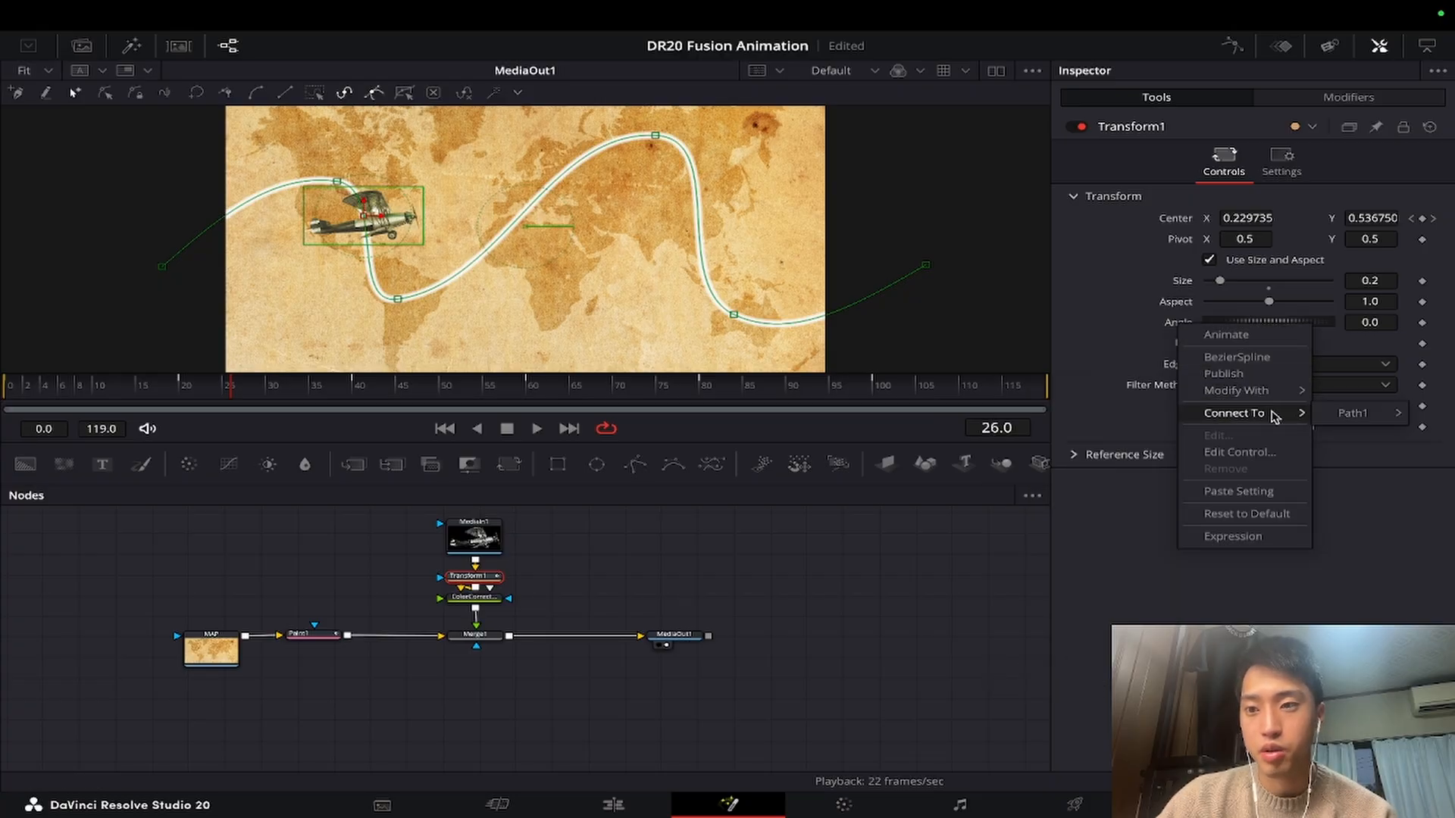
mouse_move(1353, 413)
left_click(1260, 431)
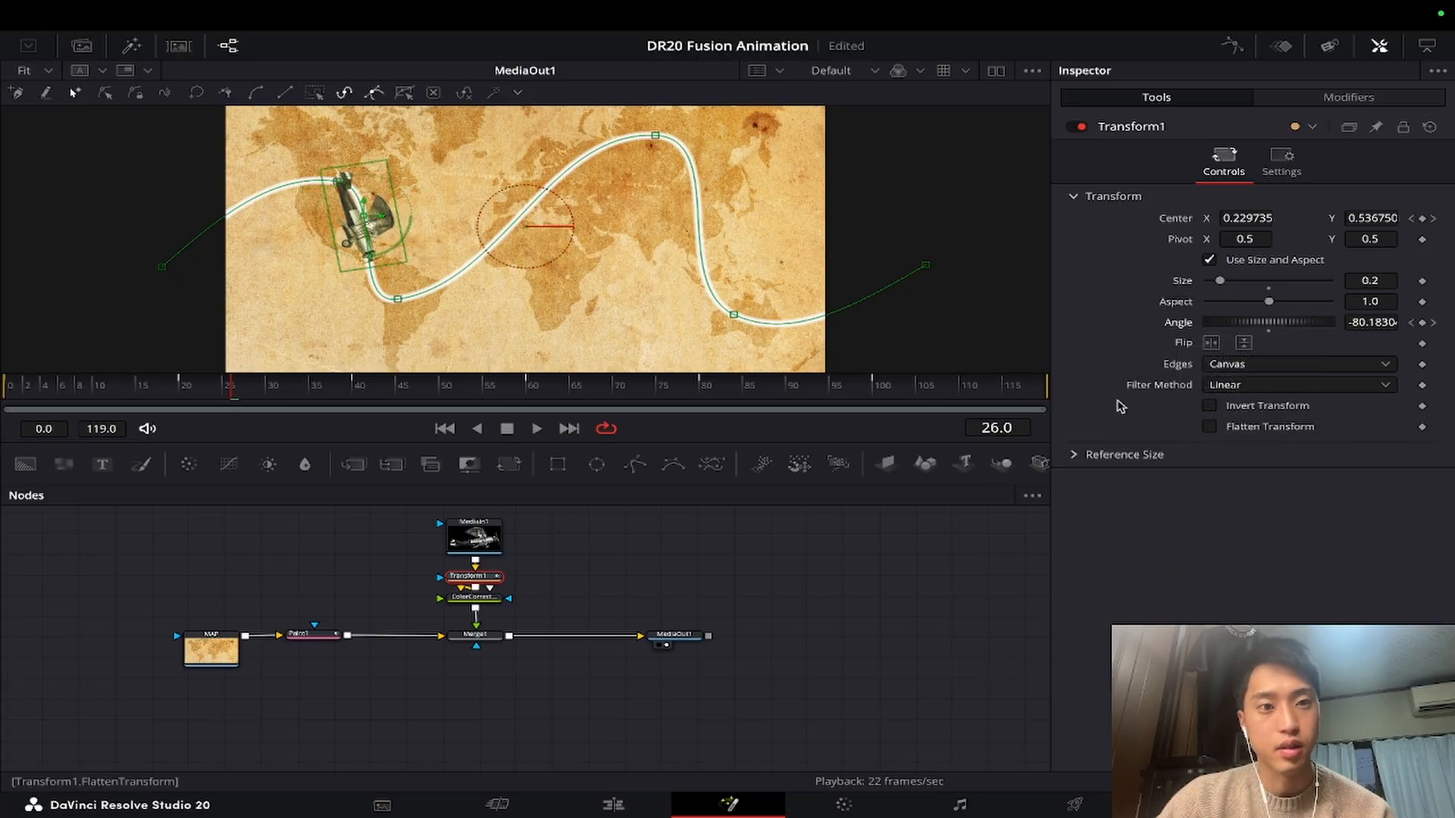
Play back the animation to check the biplane's rotation, and try reshaping the path to test the linked line.
key("space")
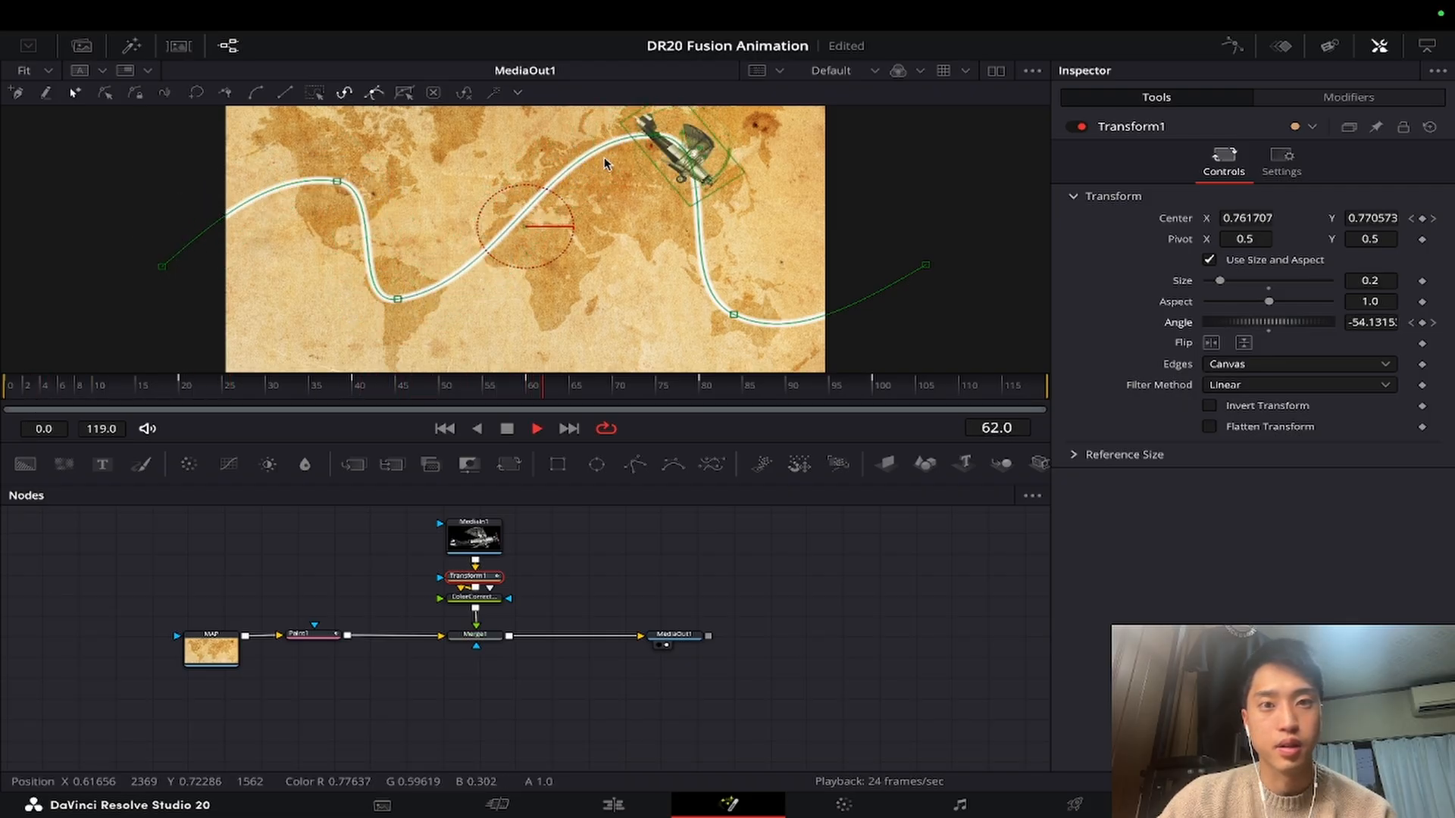
key("space")
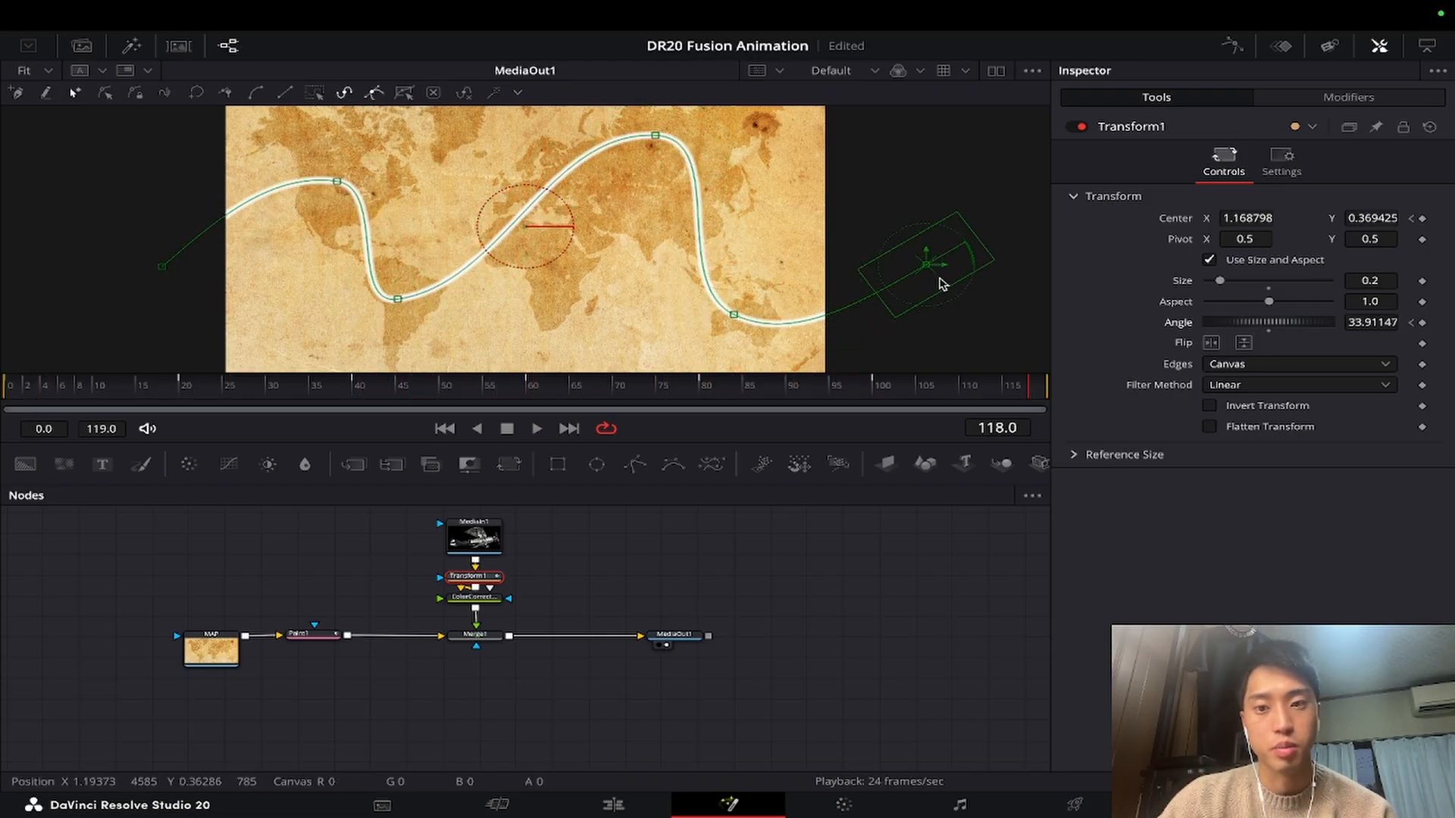
key("Home")
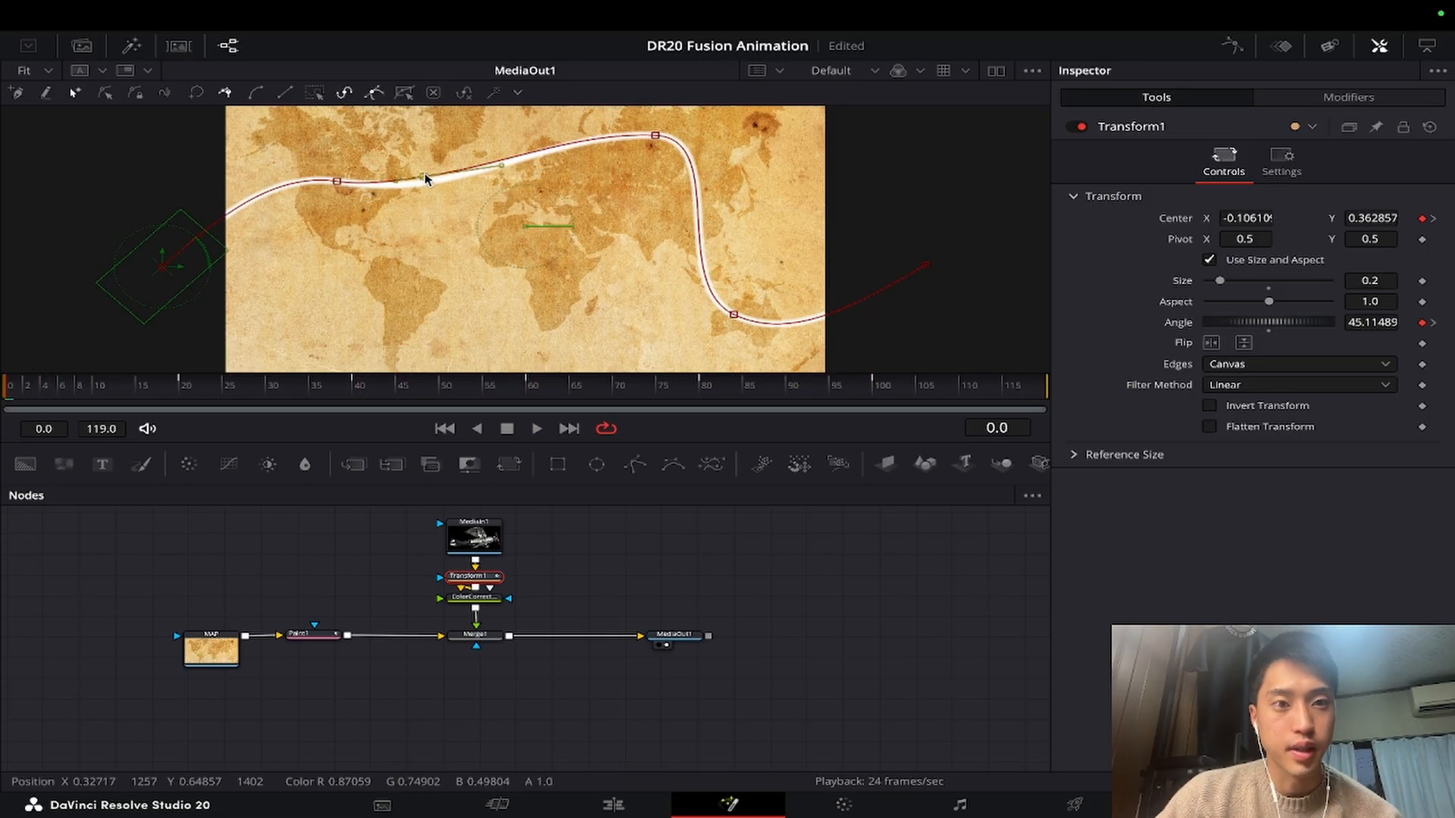
key("space")
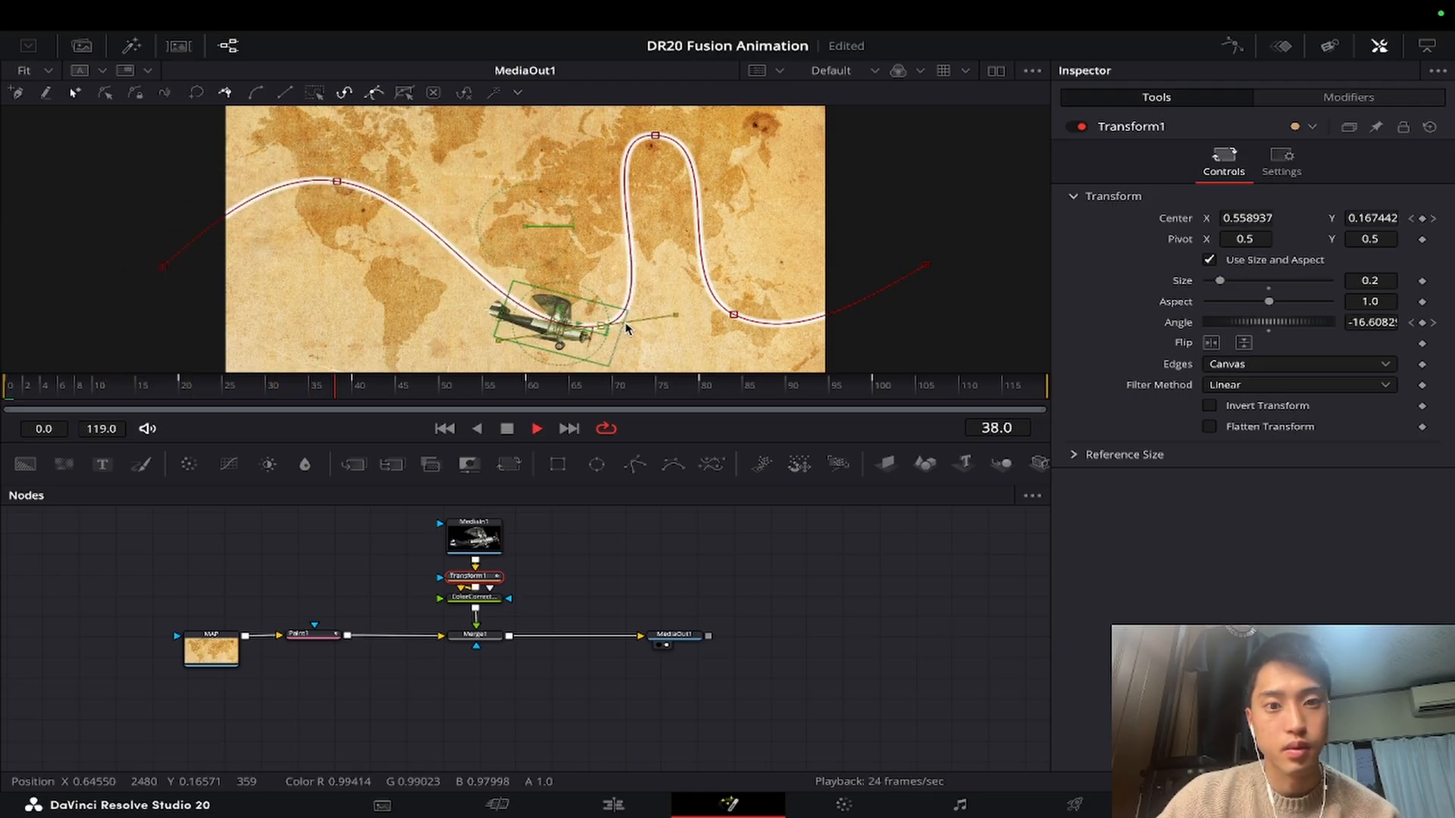
left_click(836, 382)
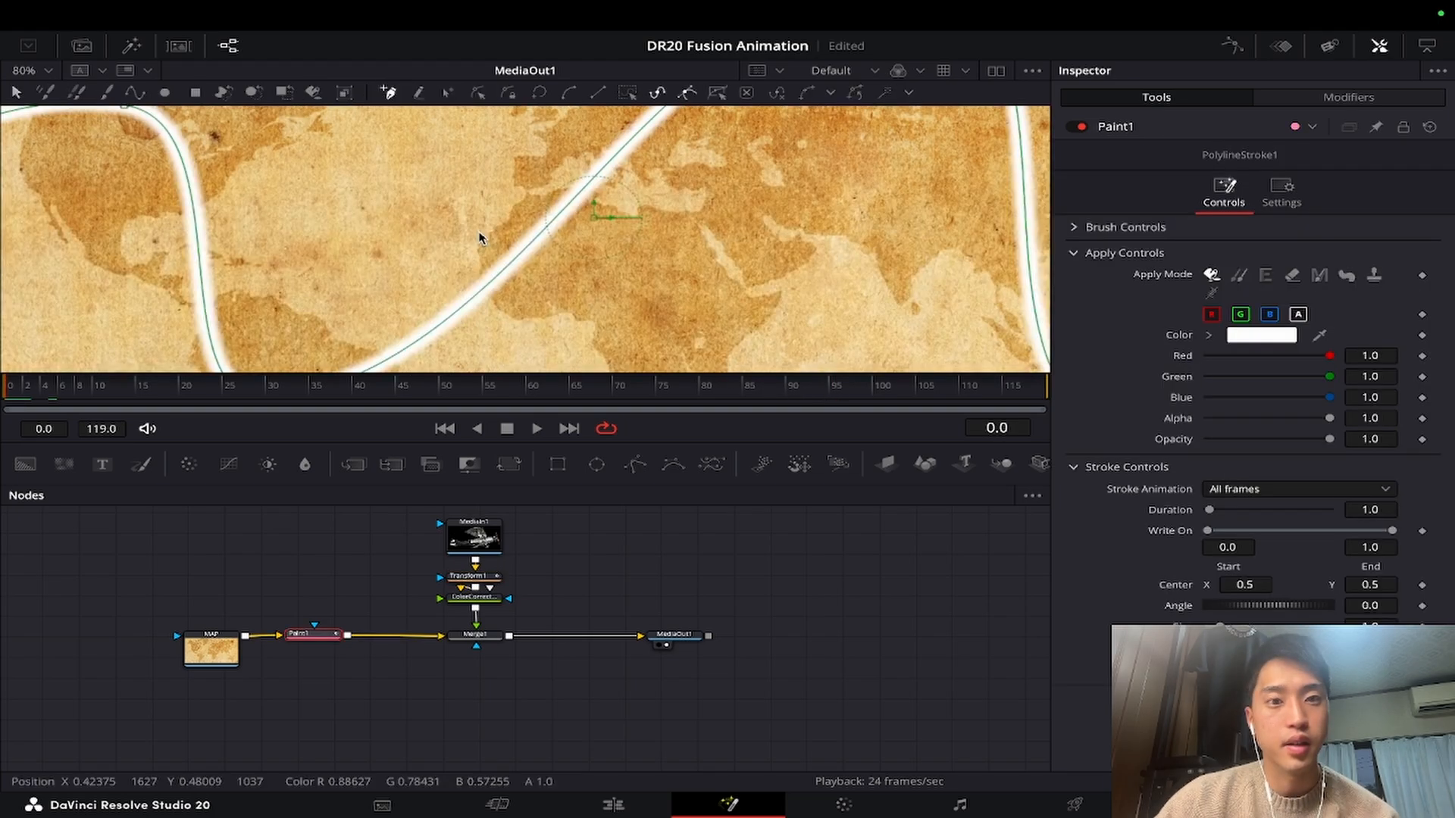
Harden the painted stroke's brush to a softness of 0.001 and reduce its size to about 0.0094.
scroll(481, 237, "down", 5)
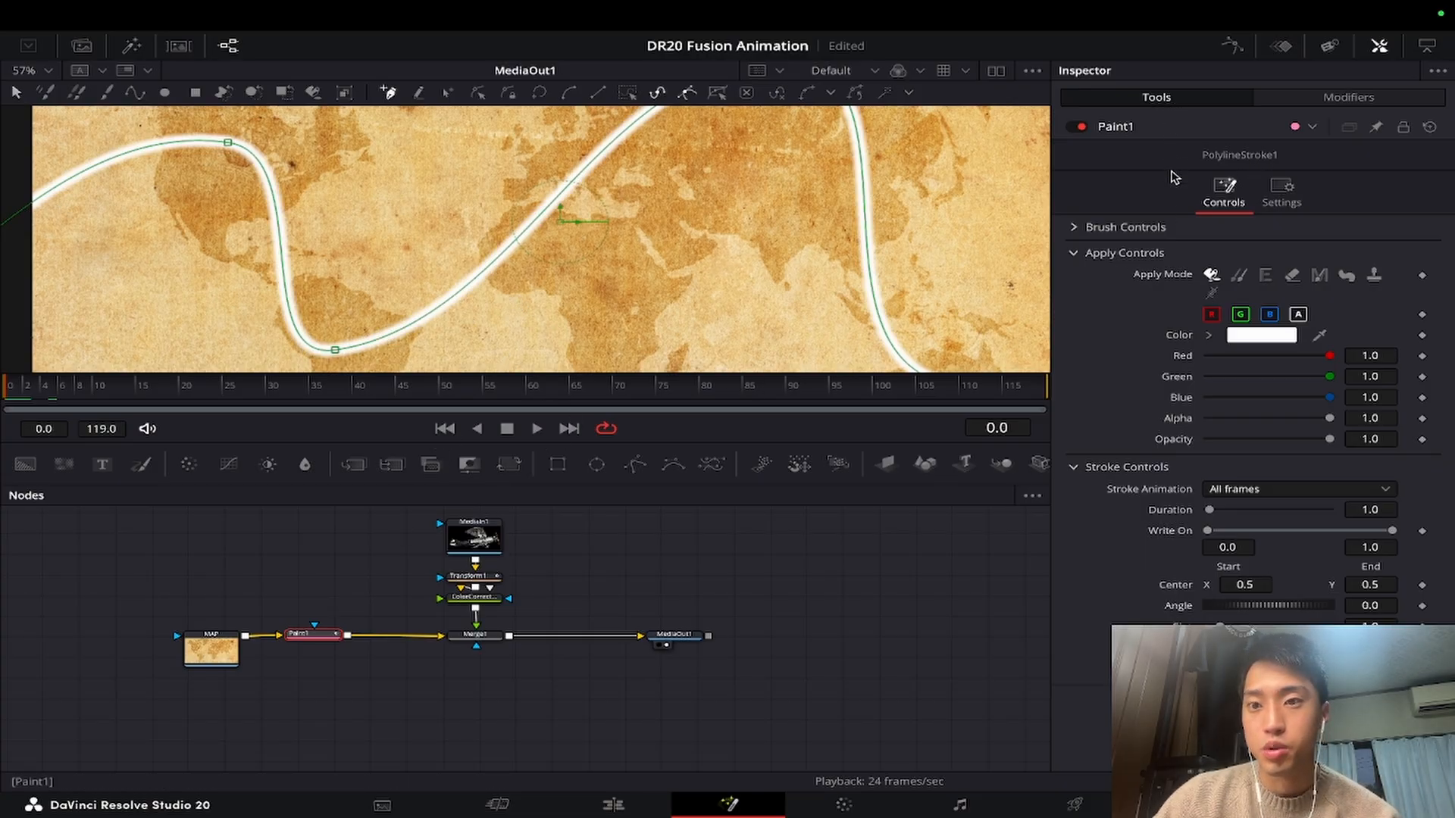
left_click(1079, 229)
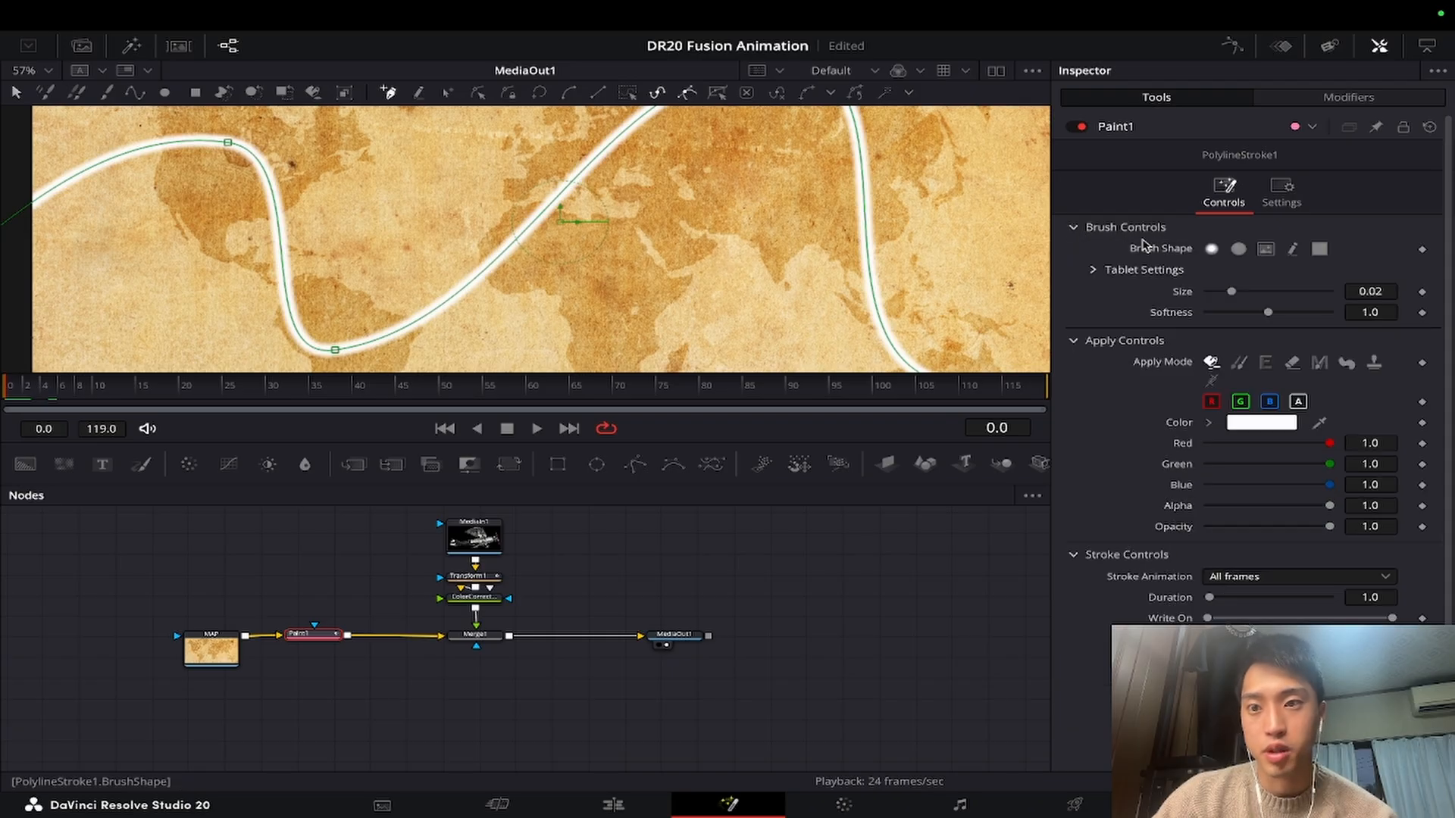
left_click_drag(1267, 312, 1123, 317)
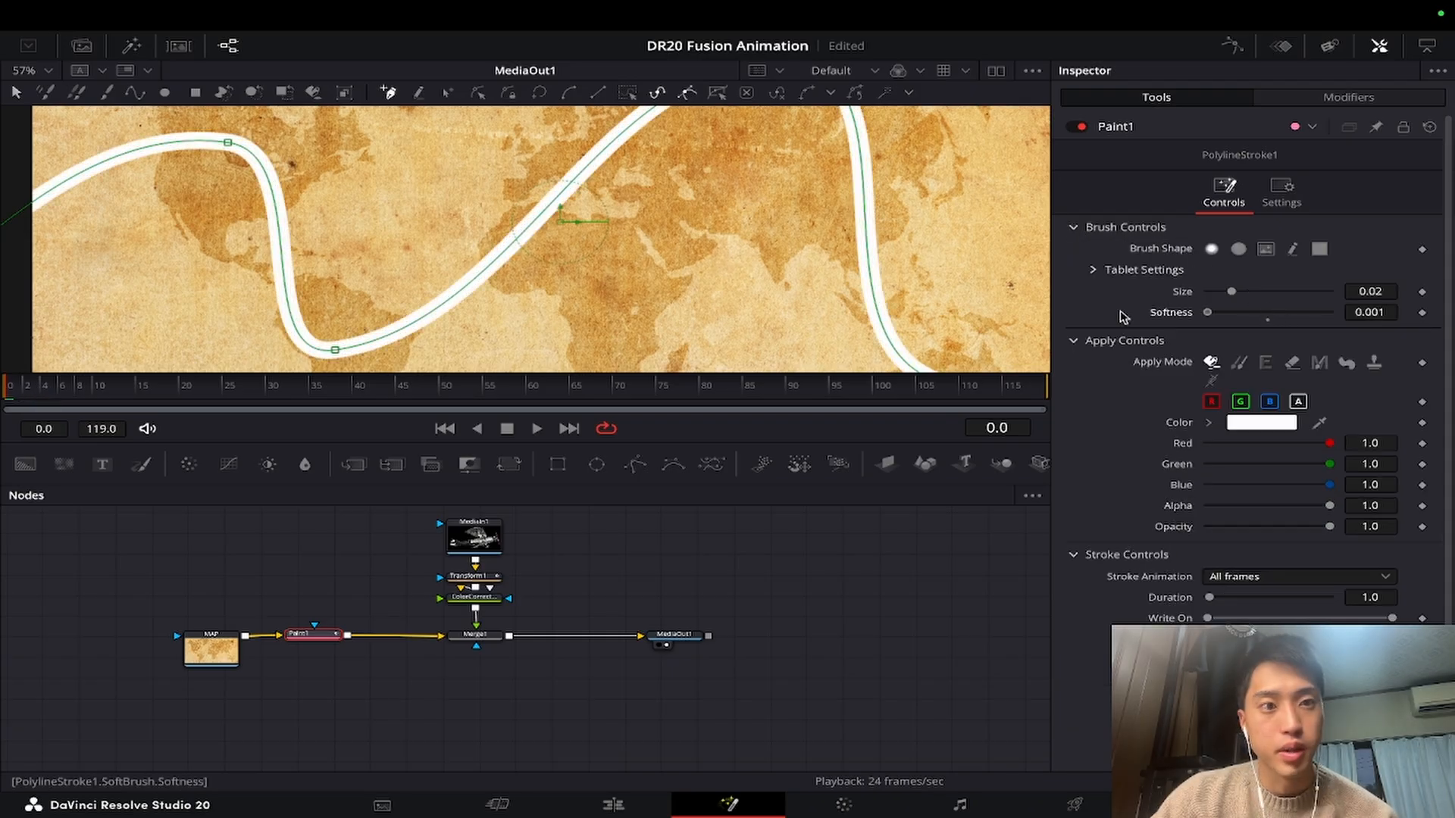
left_click(1224, 292)
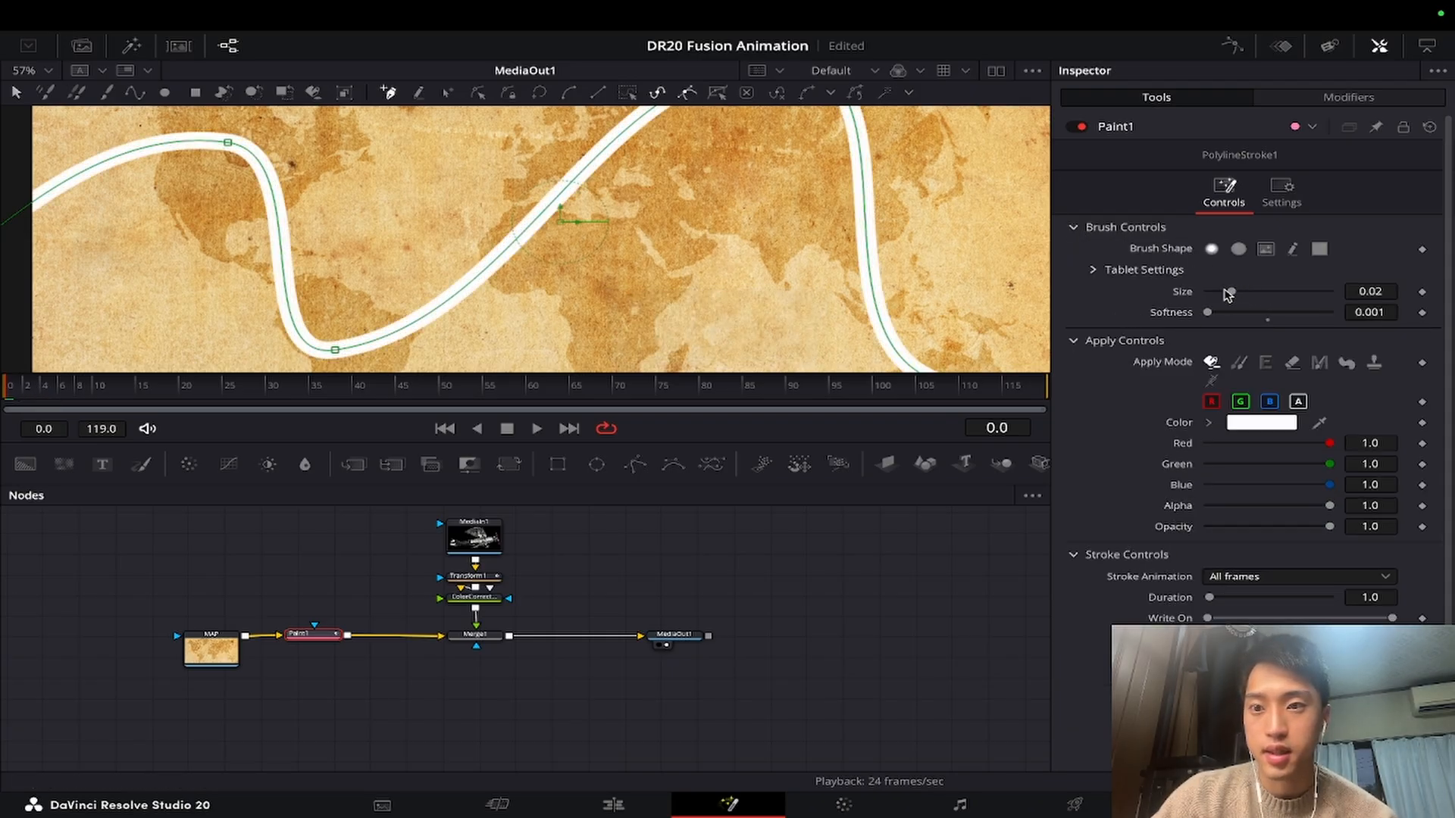
left_click_drag(1231, 296, 1219, 296)
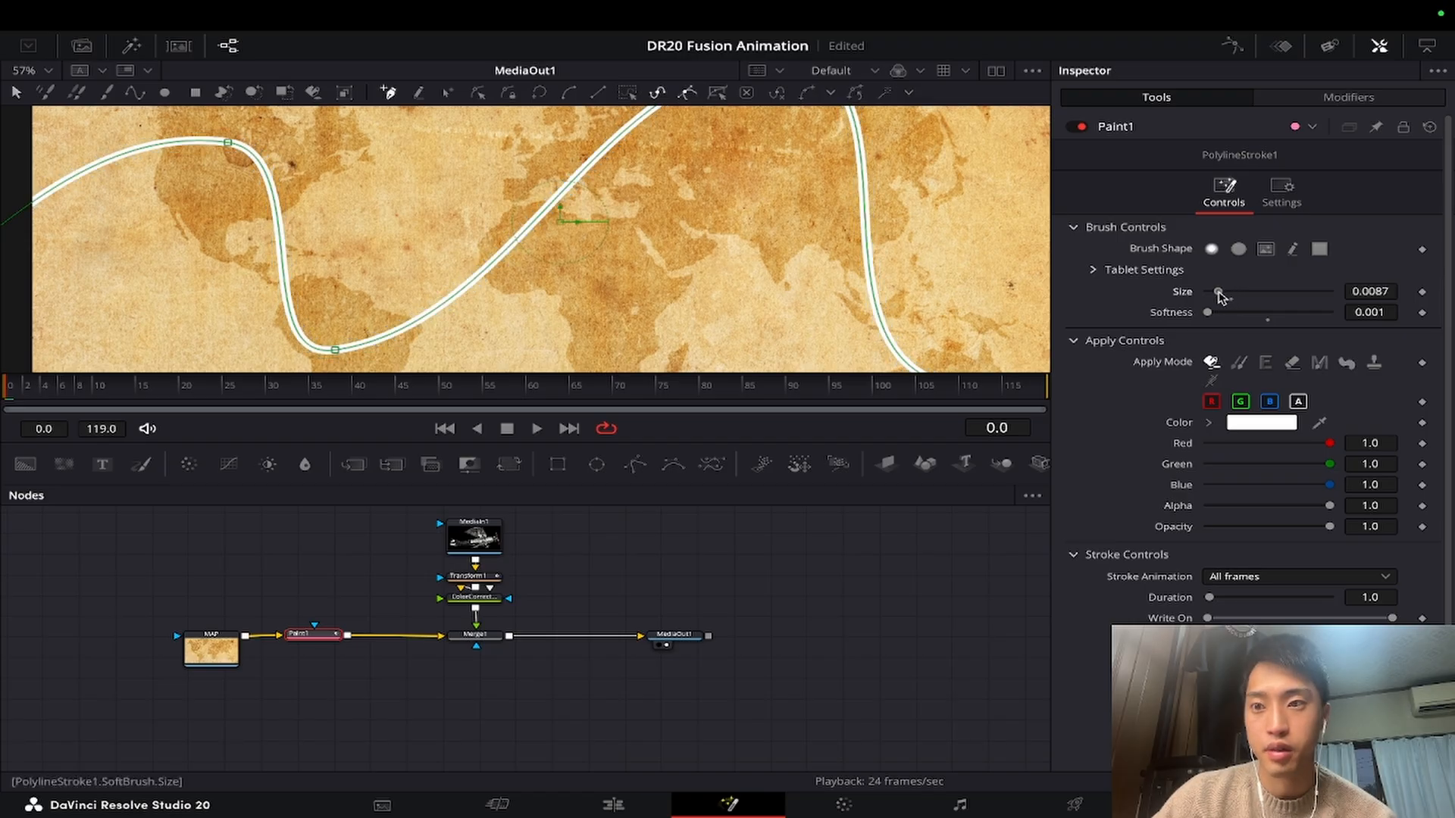
Color the painted stroke dark red, about 0.67 red, 0.07 green and 0 blue, and view the whole map.
left_click(1252, 427)
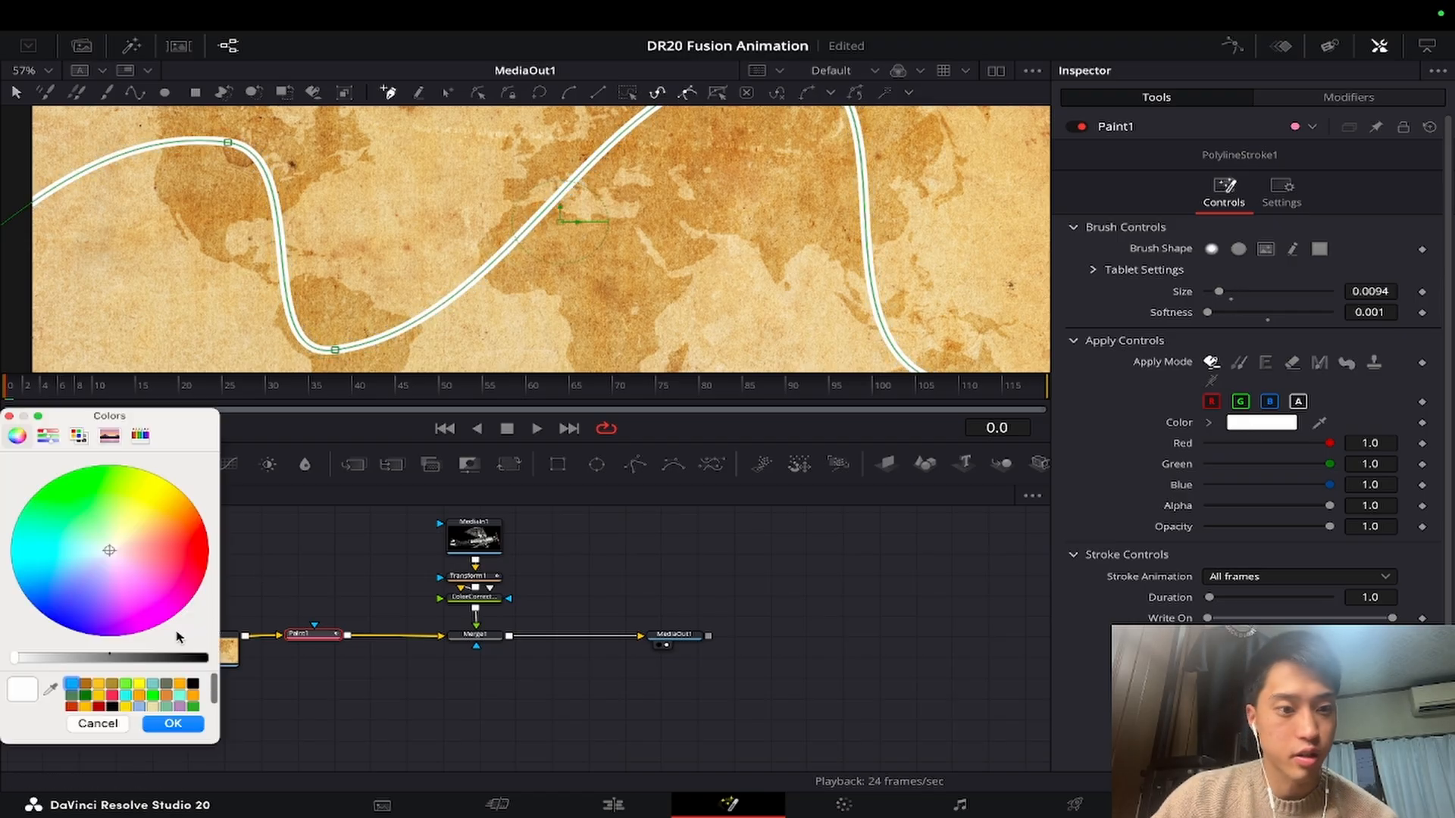
left_click_drag(195, 544, 215, 540)
left_click_drag(77, 658, 110, 657)
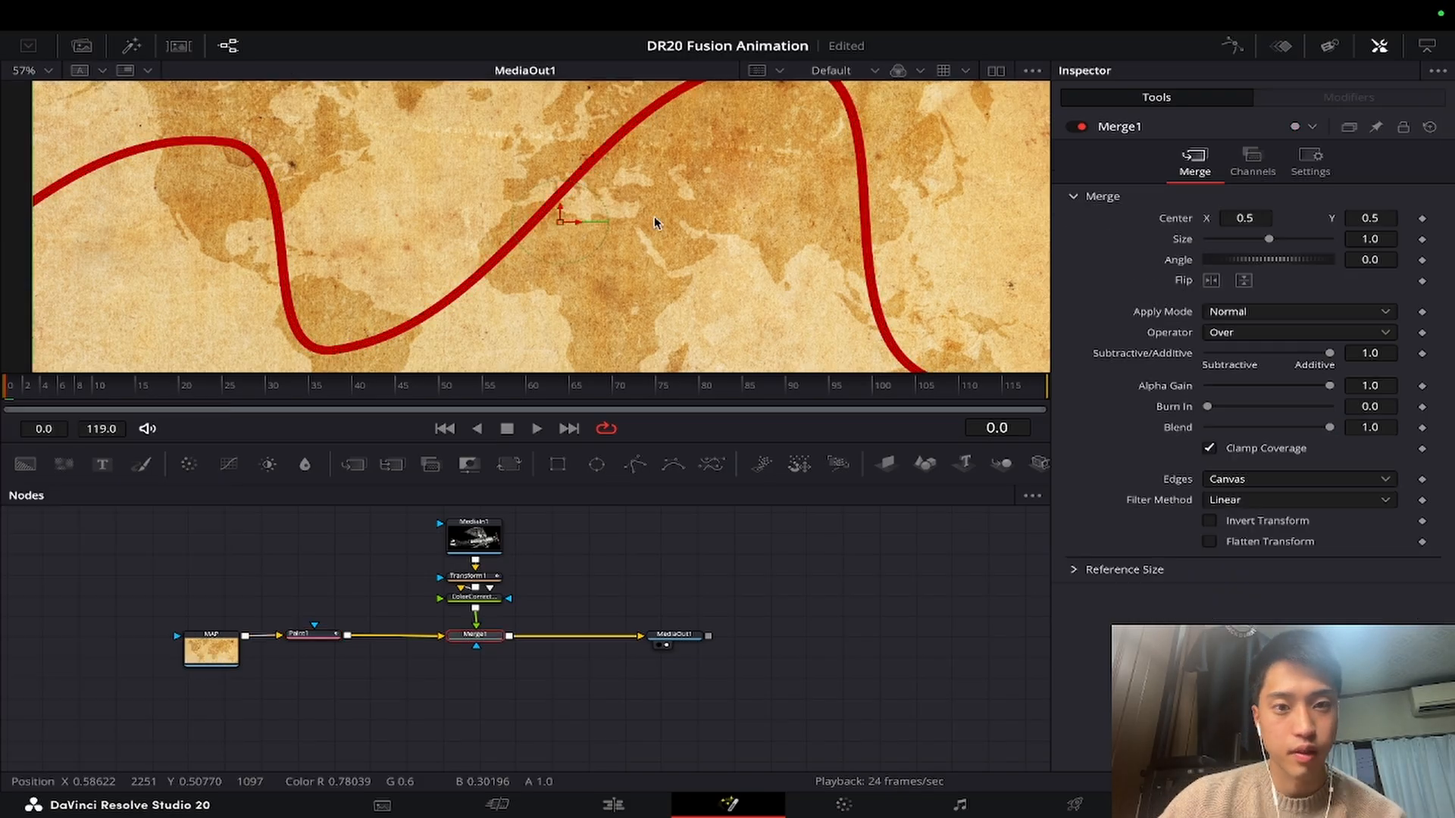
key("shift+z")
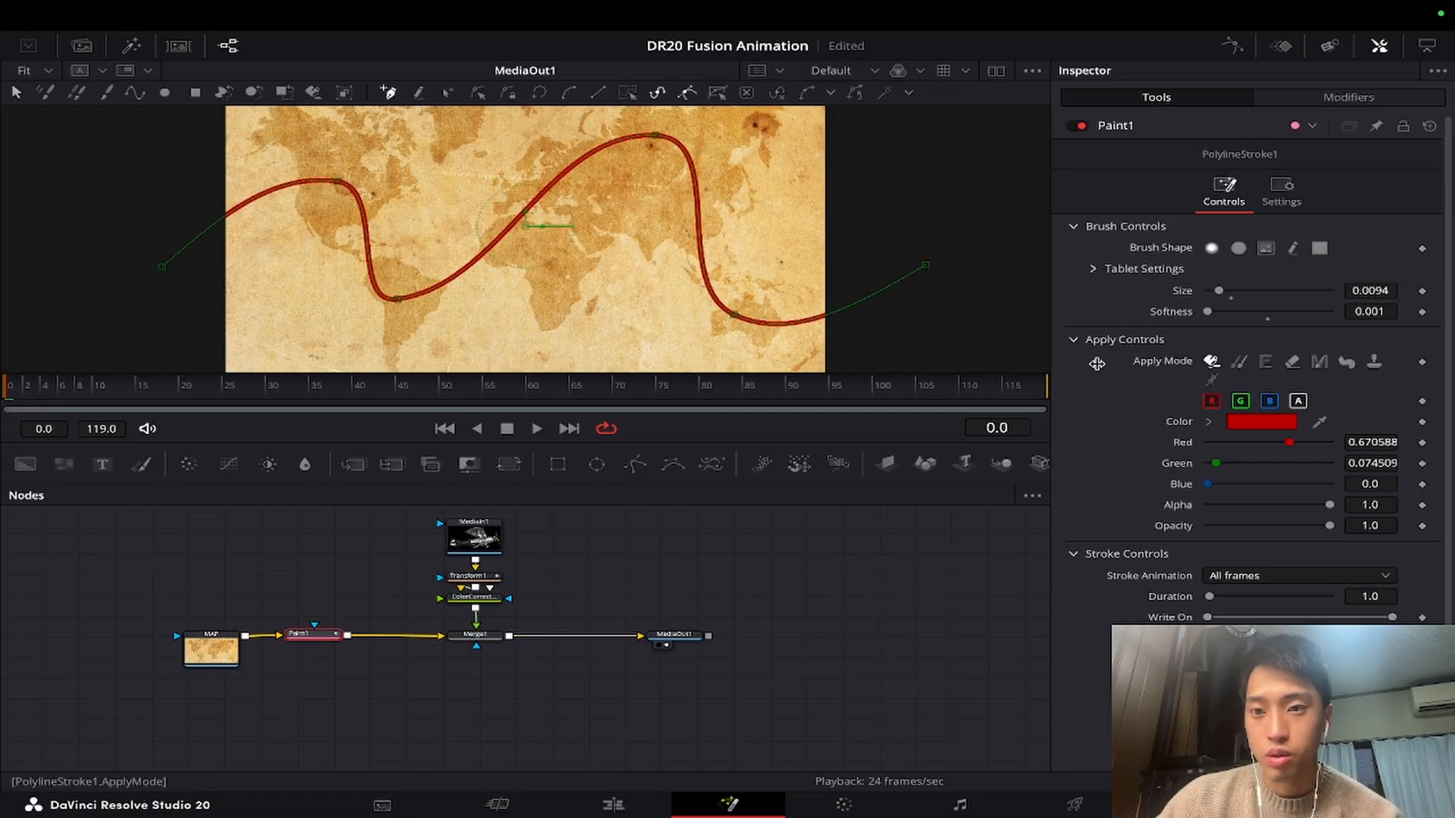
Set the painted stroke's spacing to 1.0 to turn it into dots, and inspect them up close.
left_click(1074, 340)
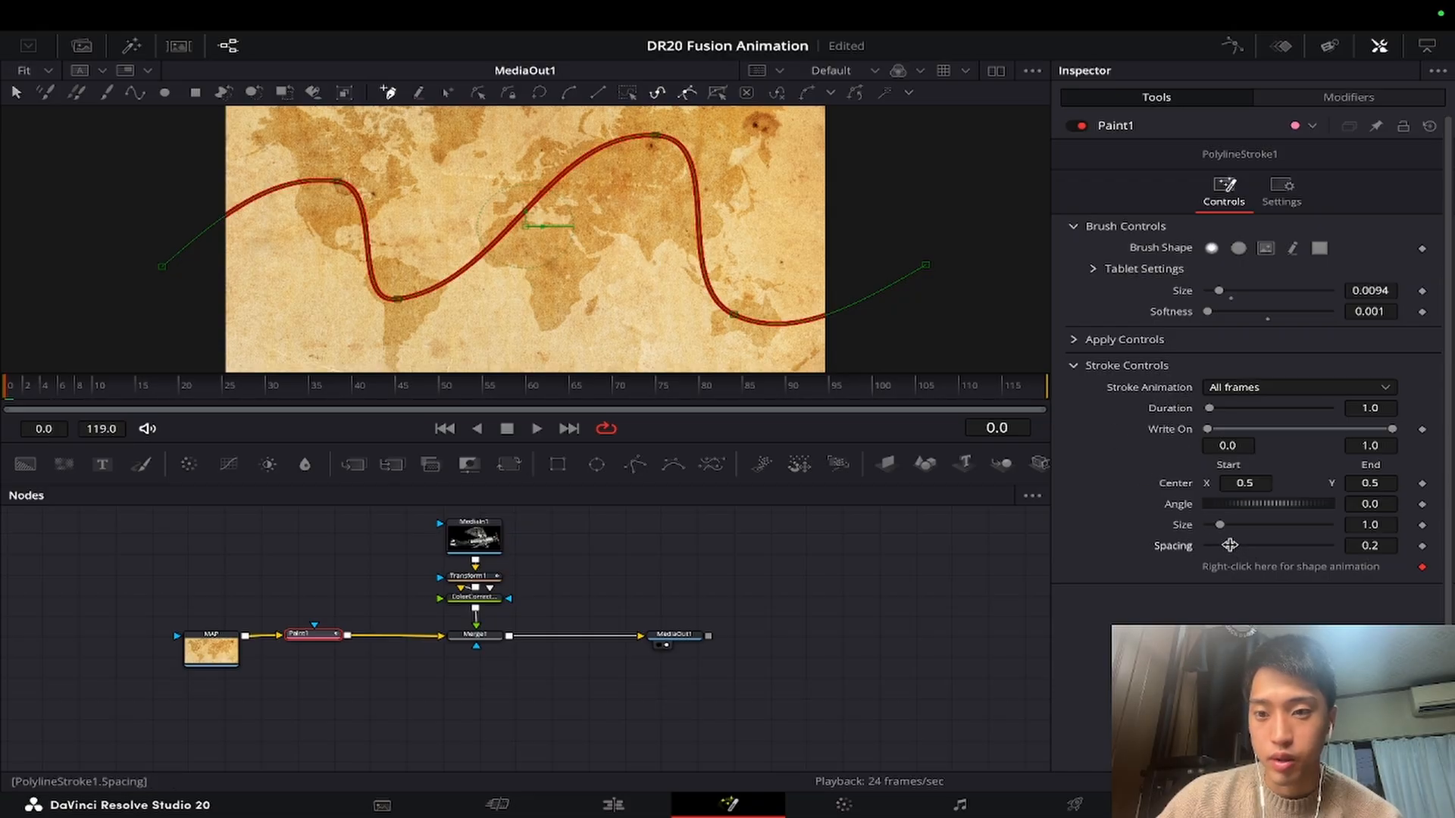
left_click_drag(1264, 544, 1367, 543)
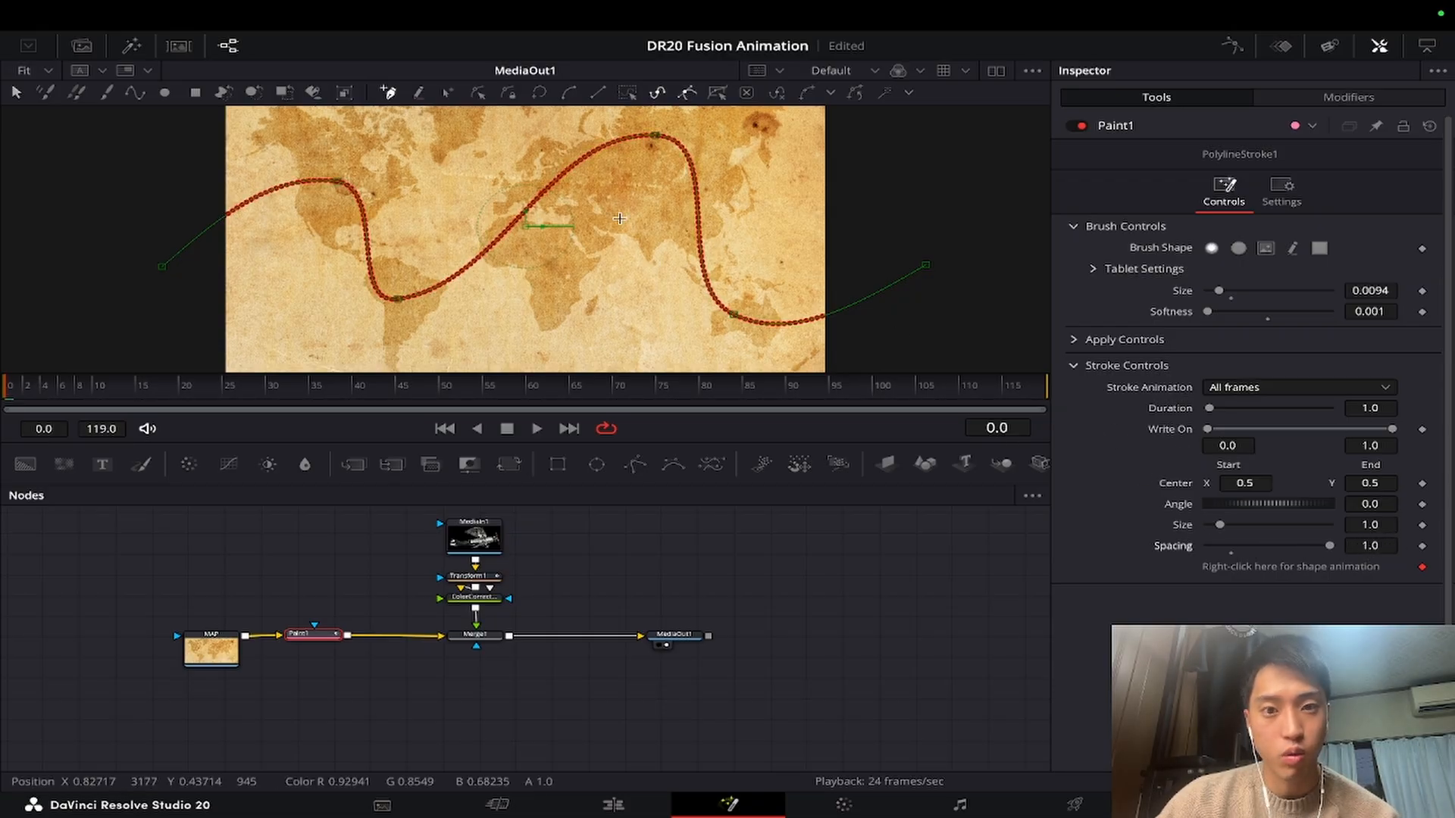
scroll(483, 250, "up", 2)
scroll(485, 250, "up", 1)
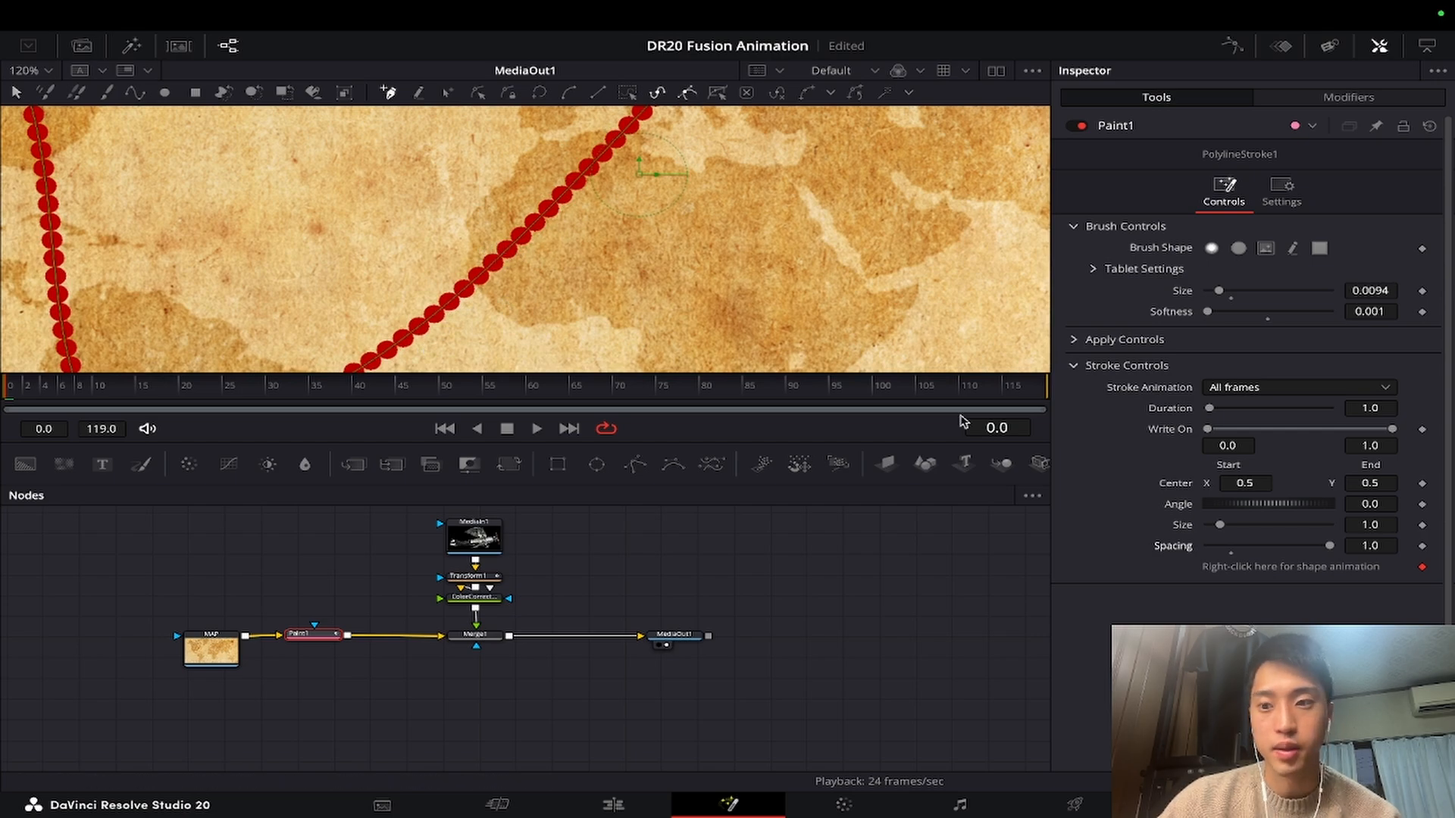
Increase the painted stroke's spacing to 1.5 so the route's dots spread apart.
left_click(1368, 545)
key("BackSpace")
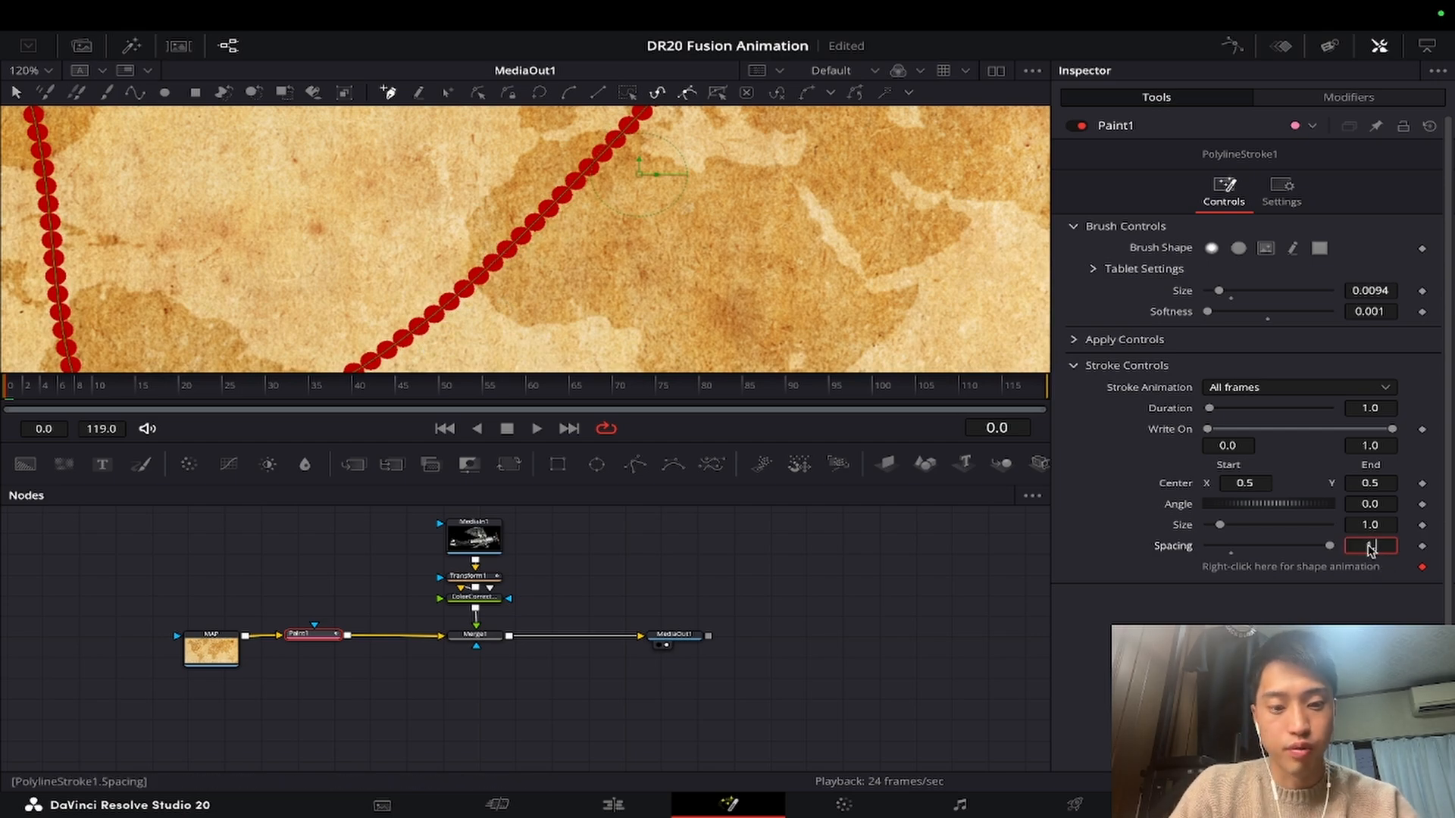
type("2")
key("Return")
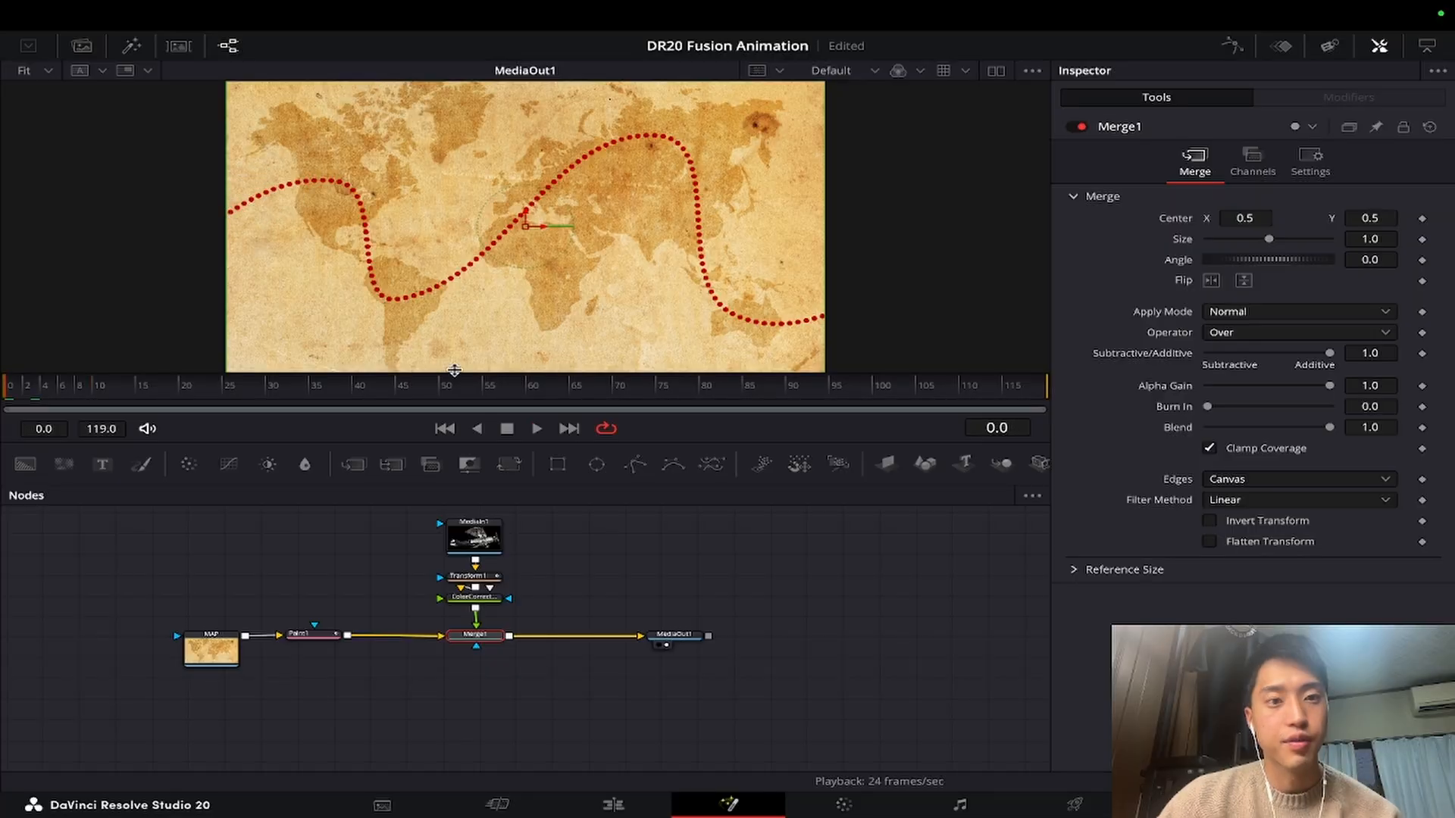
Preview the biplane over the dotted route and test the stroke's Write On range, returning to frame 0.
key("space")
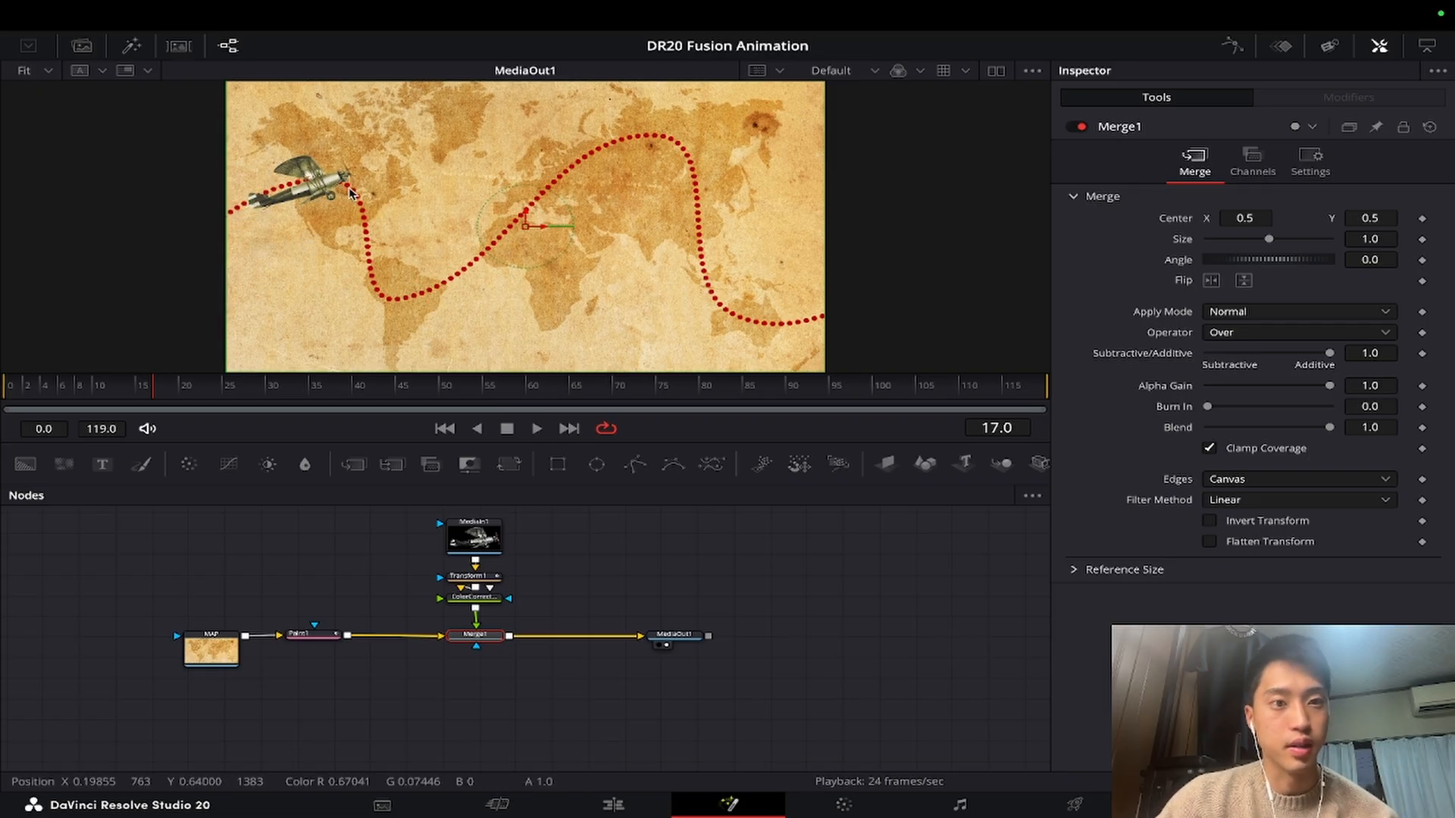
key("Right")
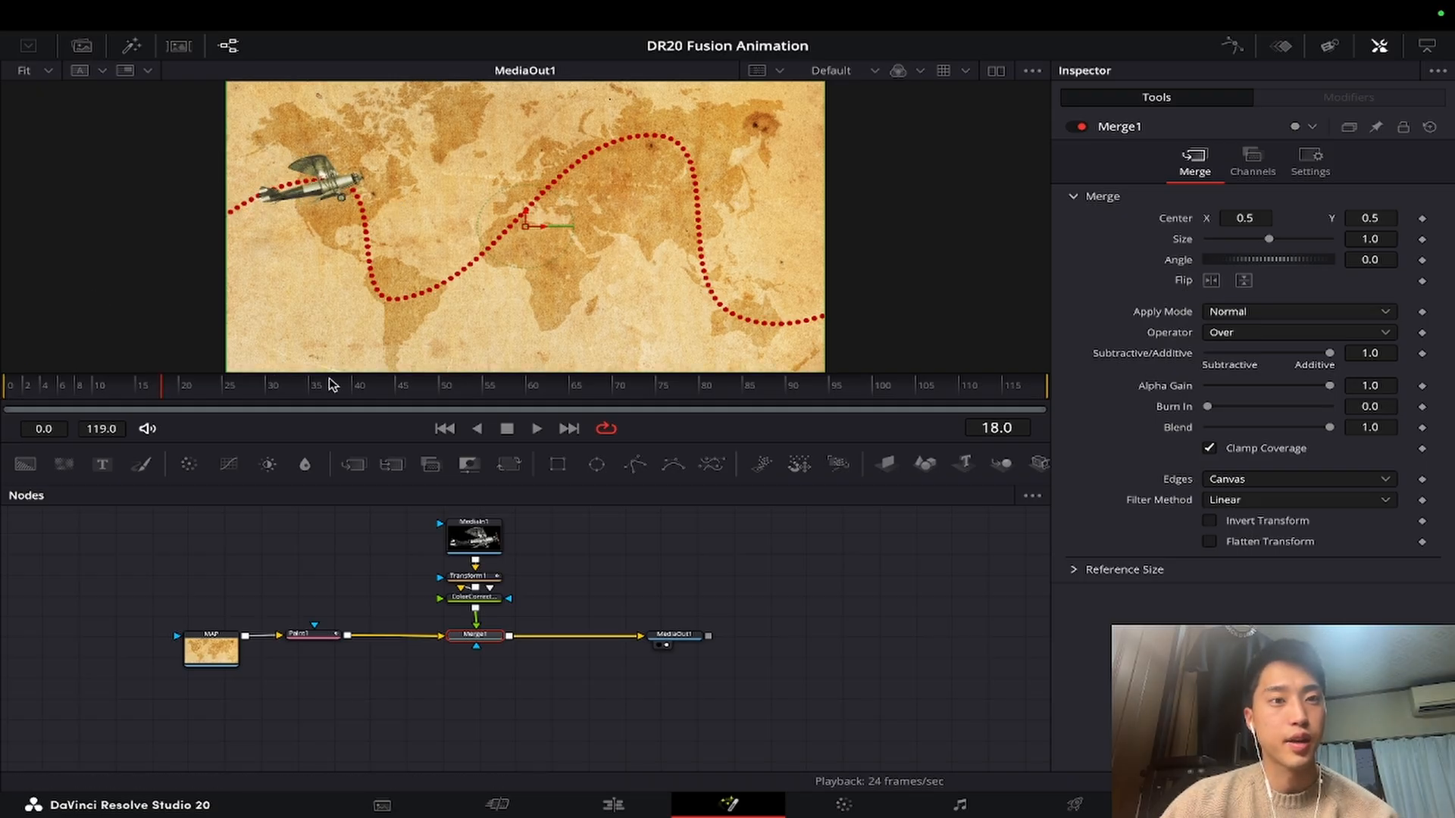
left_click(313, 635)
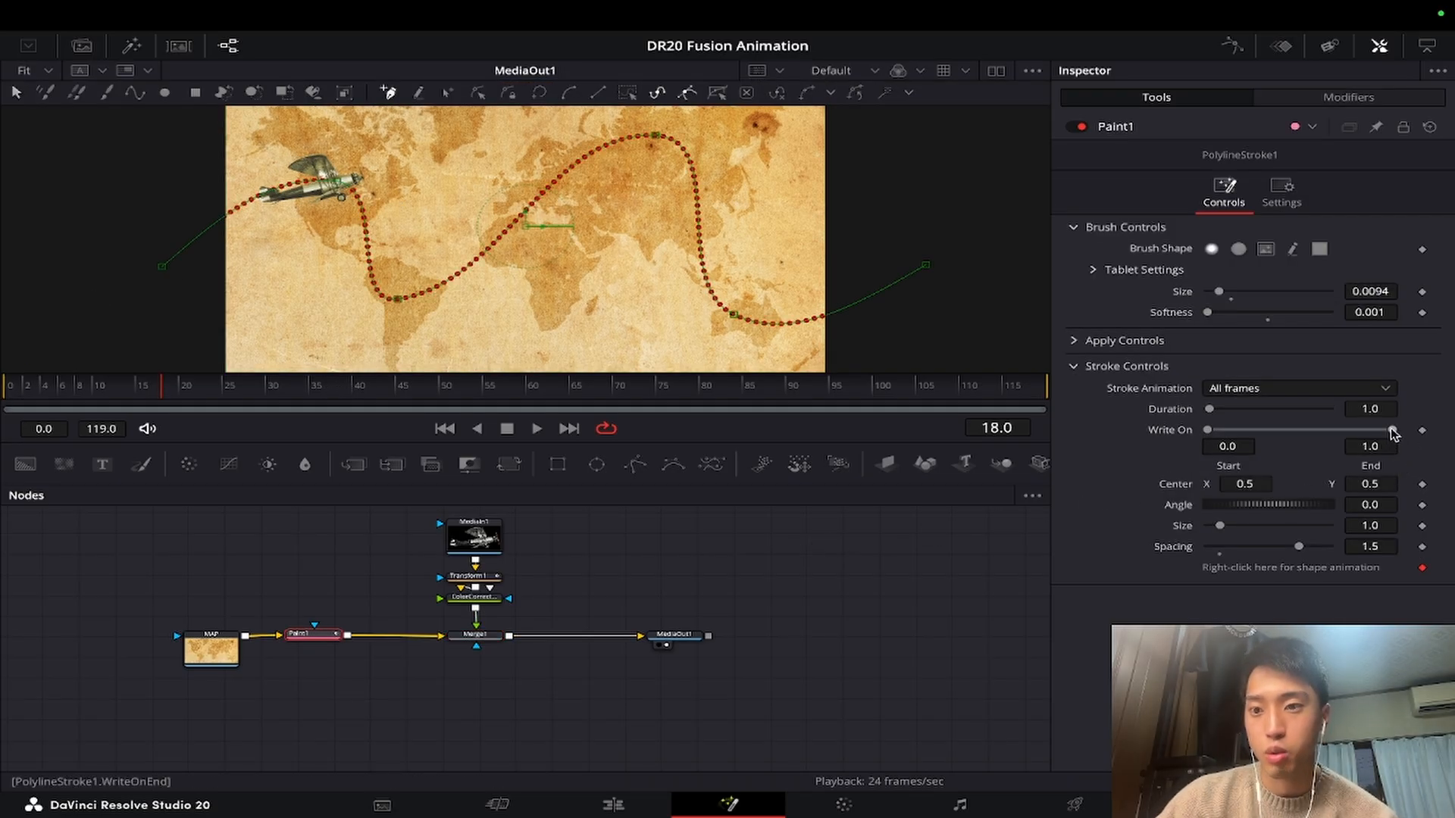
mouse_move(1392, 432)
left_mouse_down()
mouse_move(1232, 433)
mouse_move(1277, 432)
mouse_move(1220, 451)
mouse_move(1353, 453)
mouse_move(1192, 467)
mouse_move(1419, 466)
left_mouse_up()
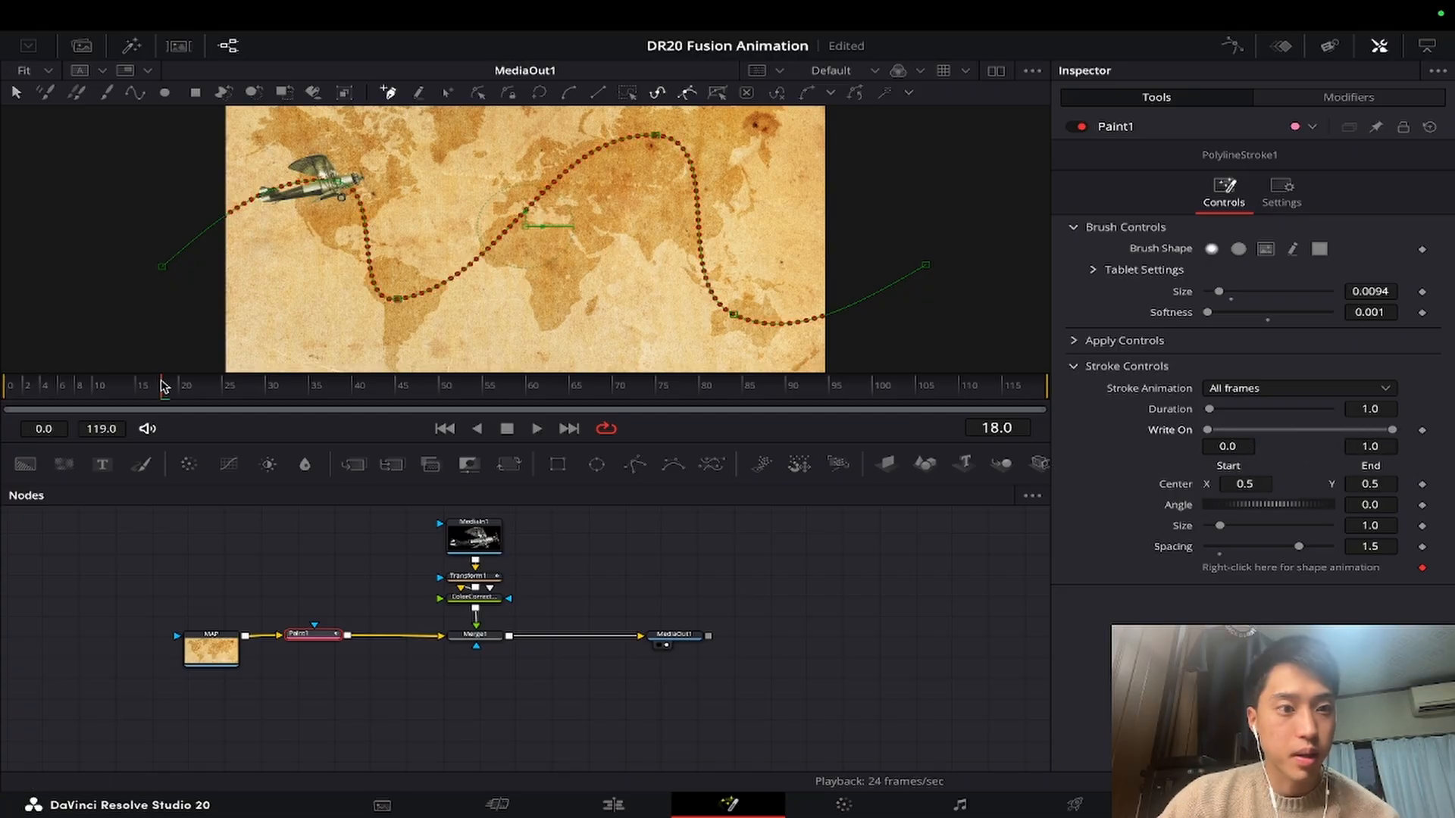
left_click_drag(188, 388, 246, 393)
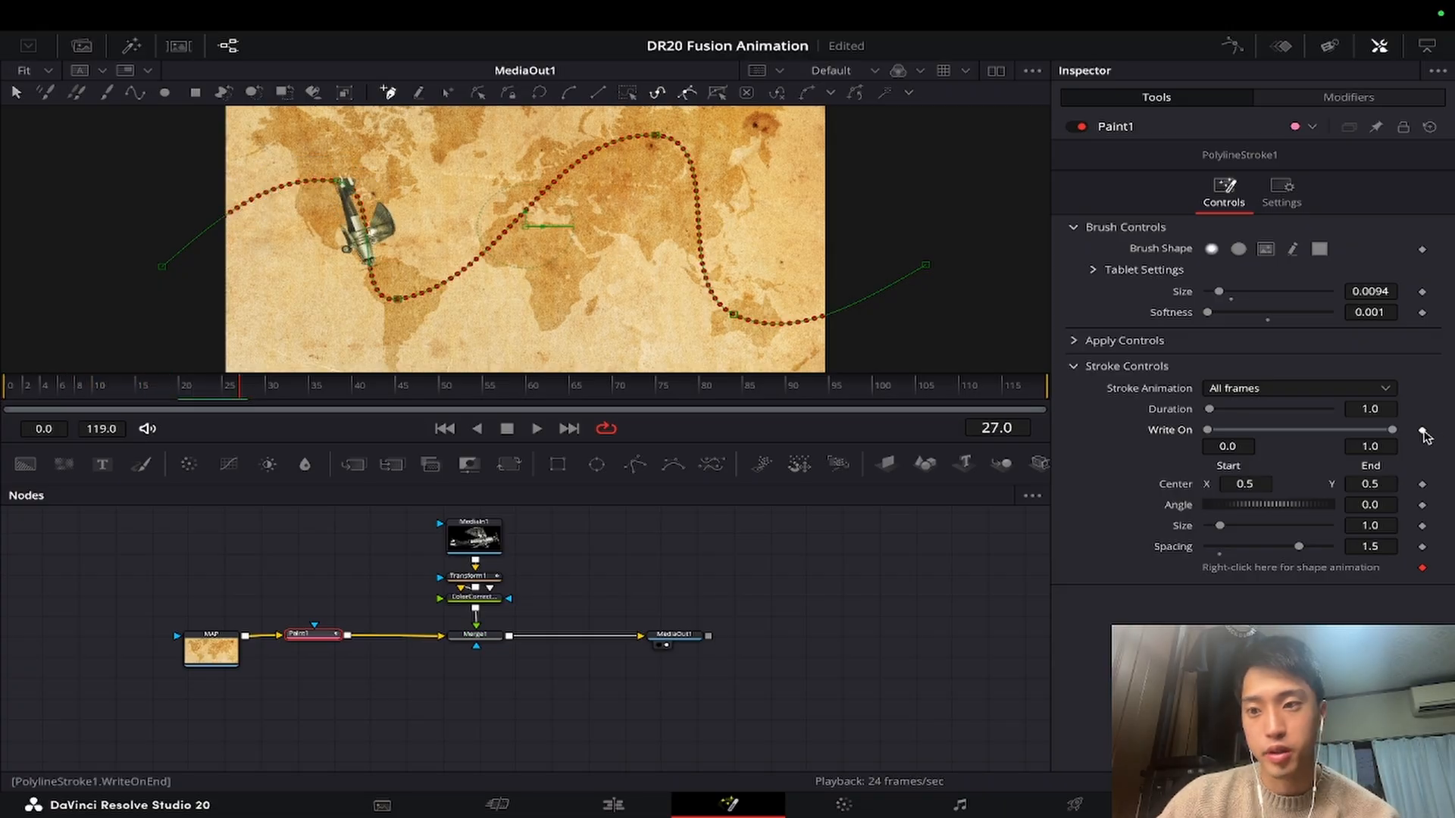
key("Home")
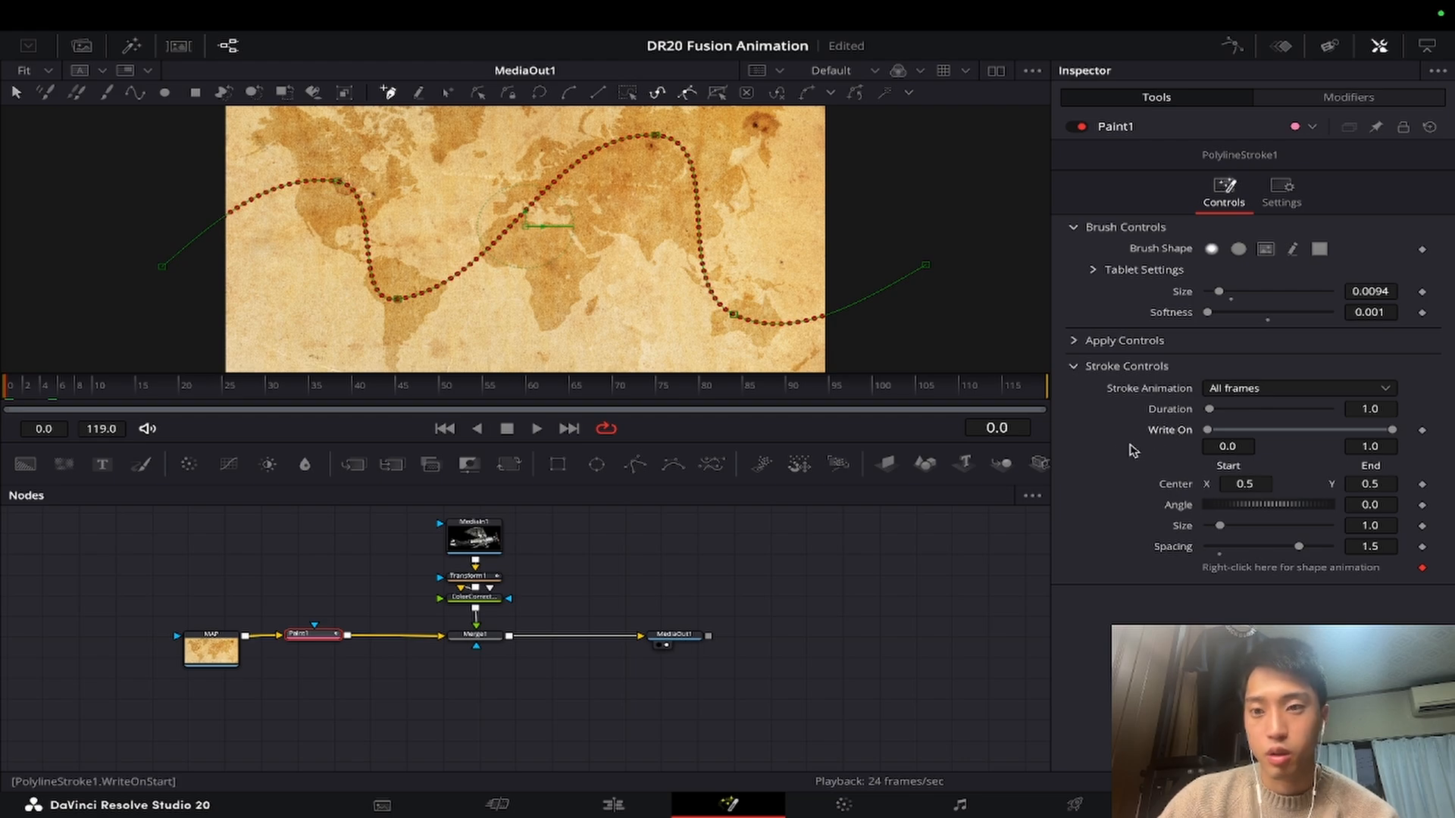
Connect the stroke's Write On to the Displacement of Path1 and play back the animation to check the growing line.
right_click(1172, 434)
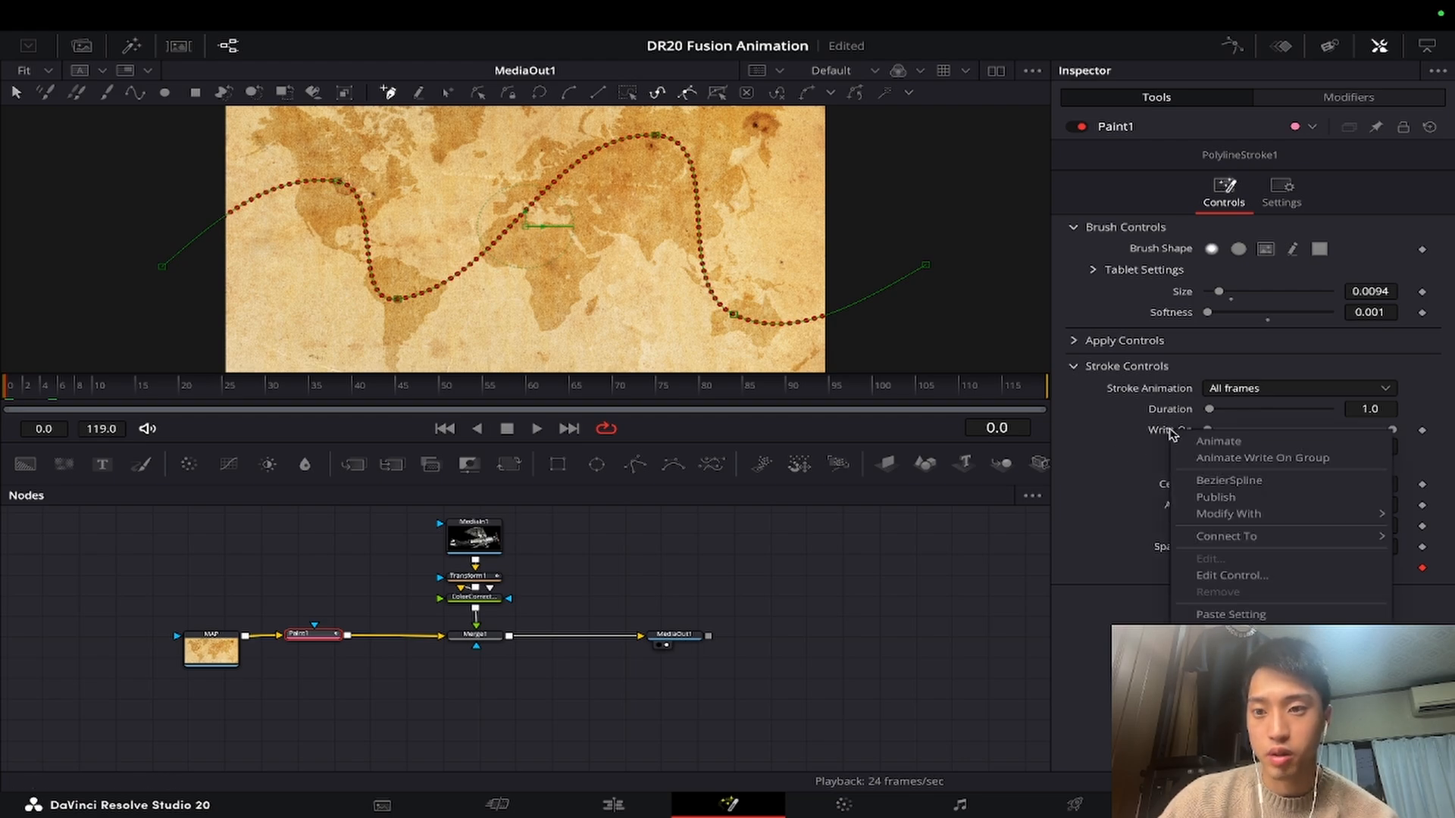
mouse_move(1254, 544)
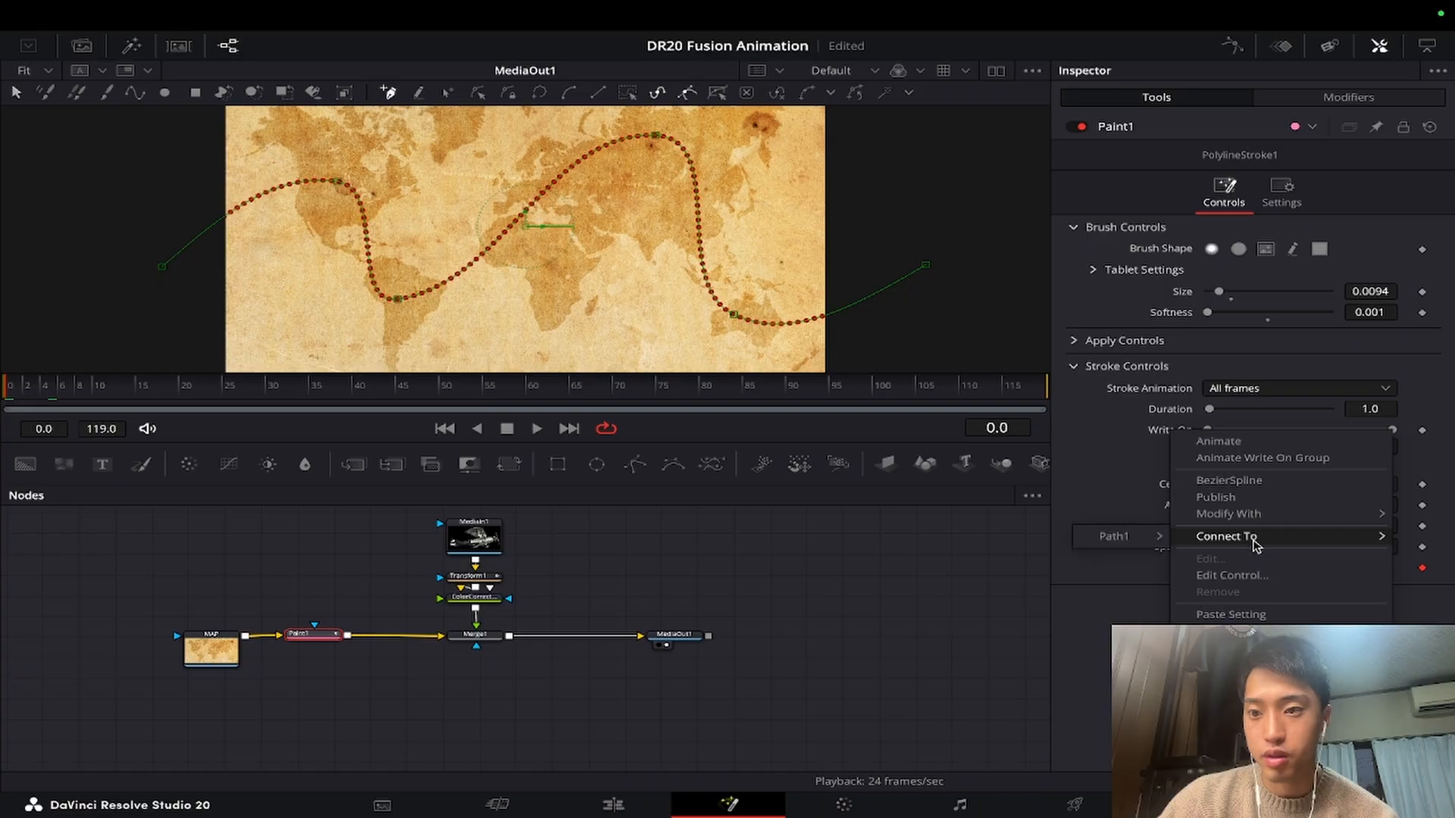
mouse_move(1141, 544)
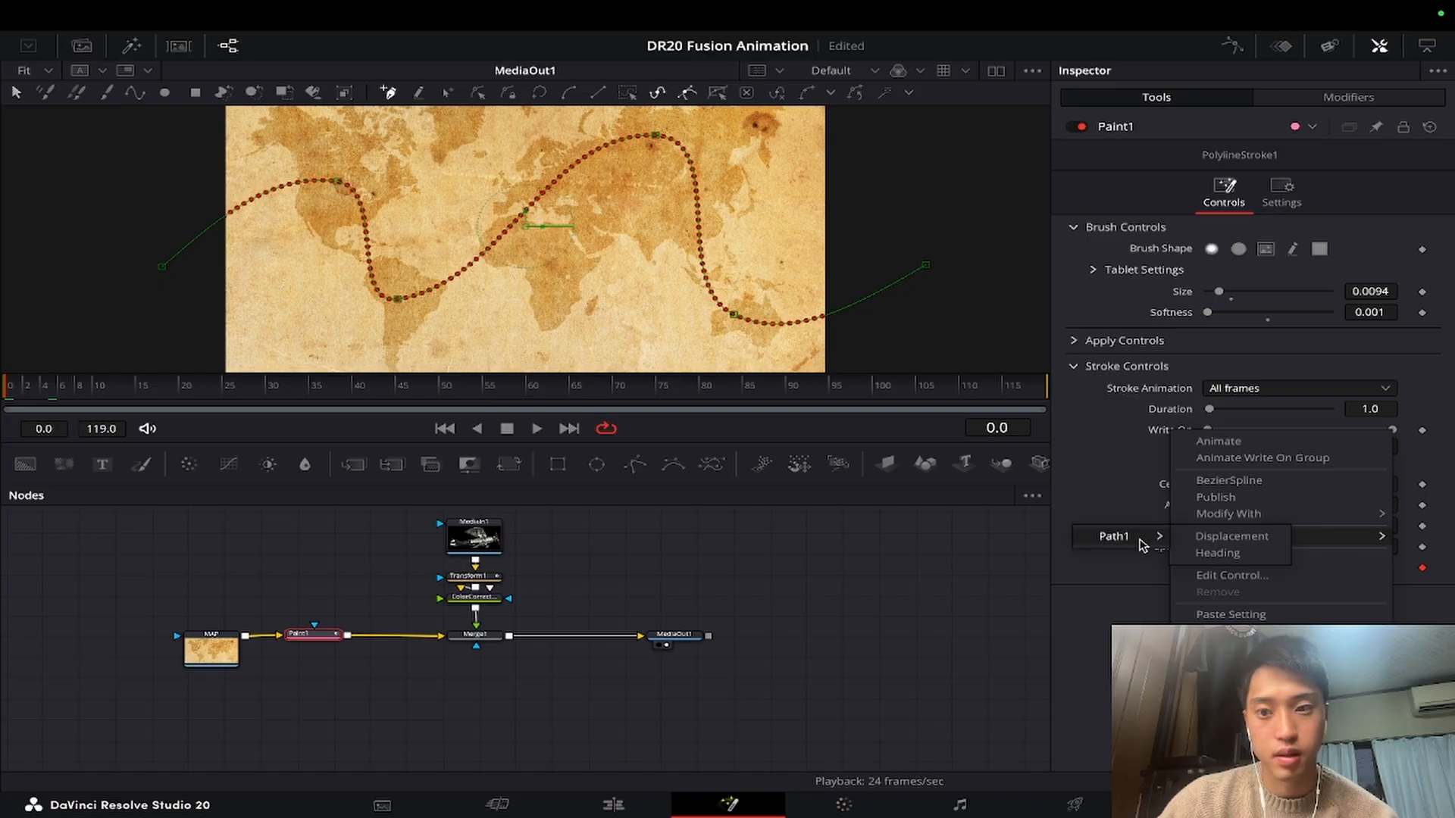
left_click(1232, 538)
key("space")
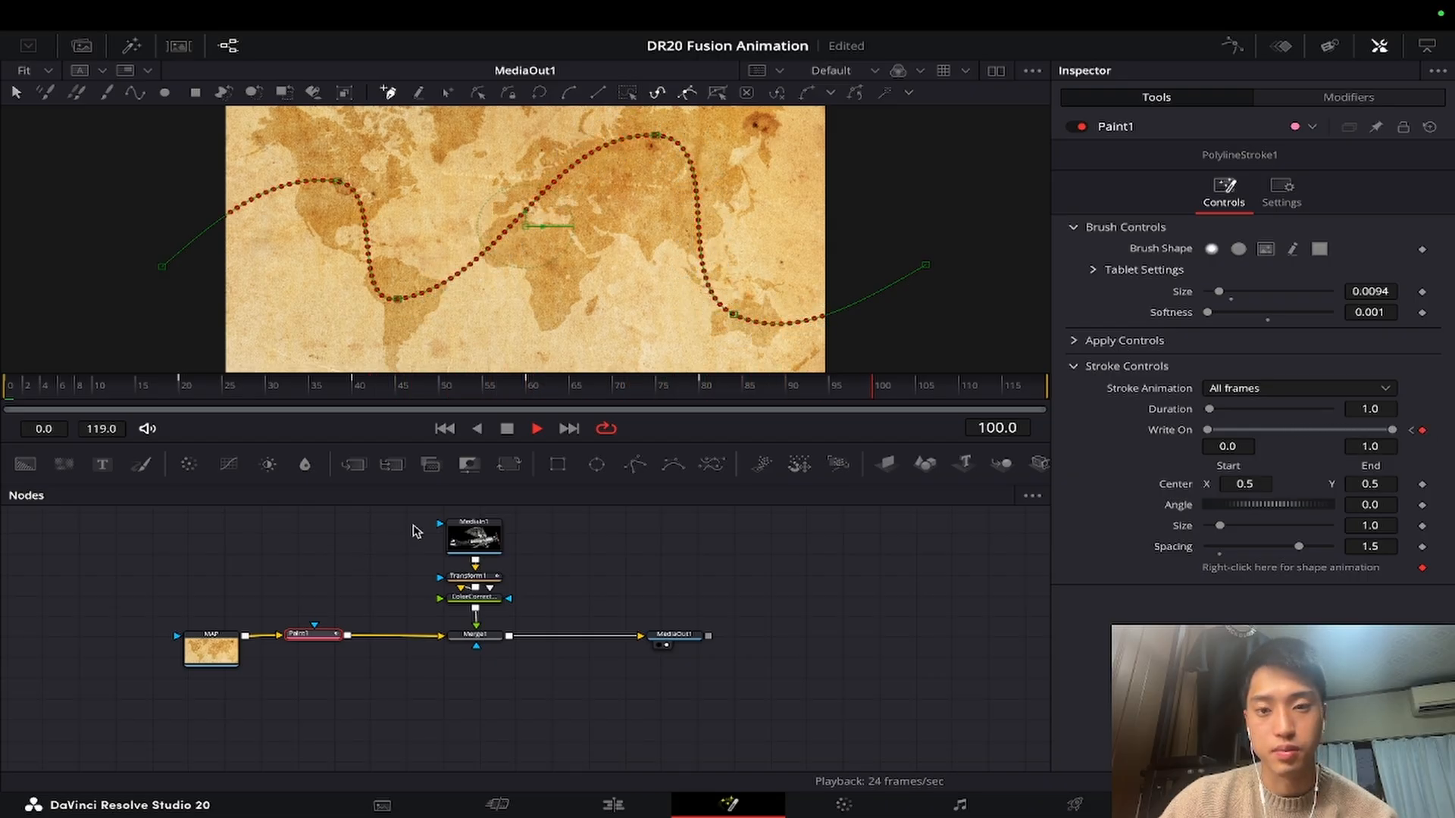
key("space")
key("space")
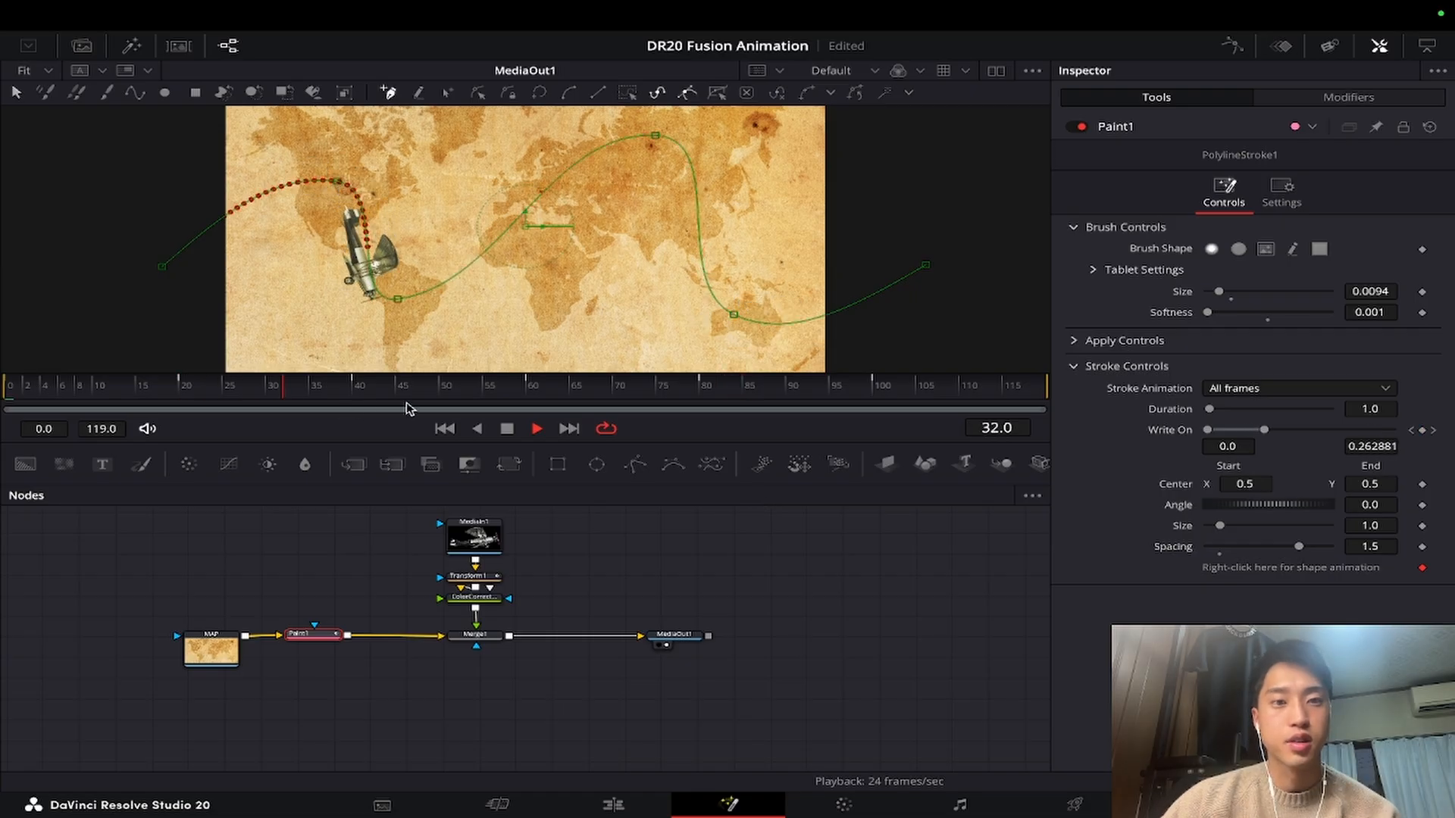
key("space")
Remove the connection between the stroke's Write On and the path's displacement.
right_click(1208, 430)
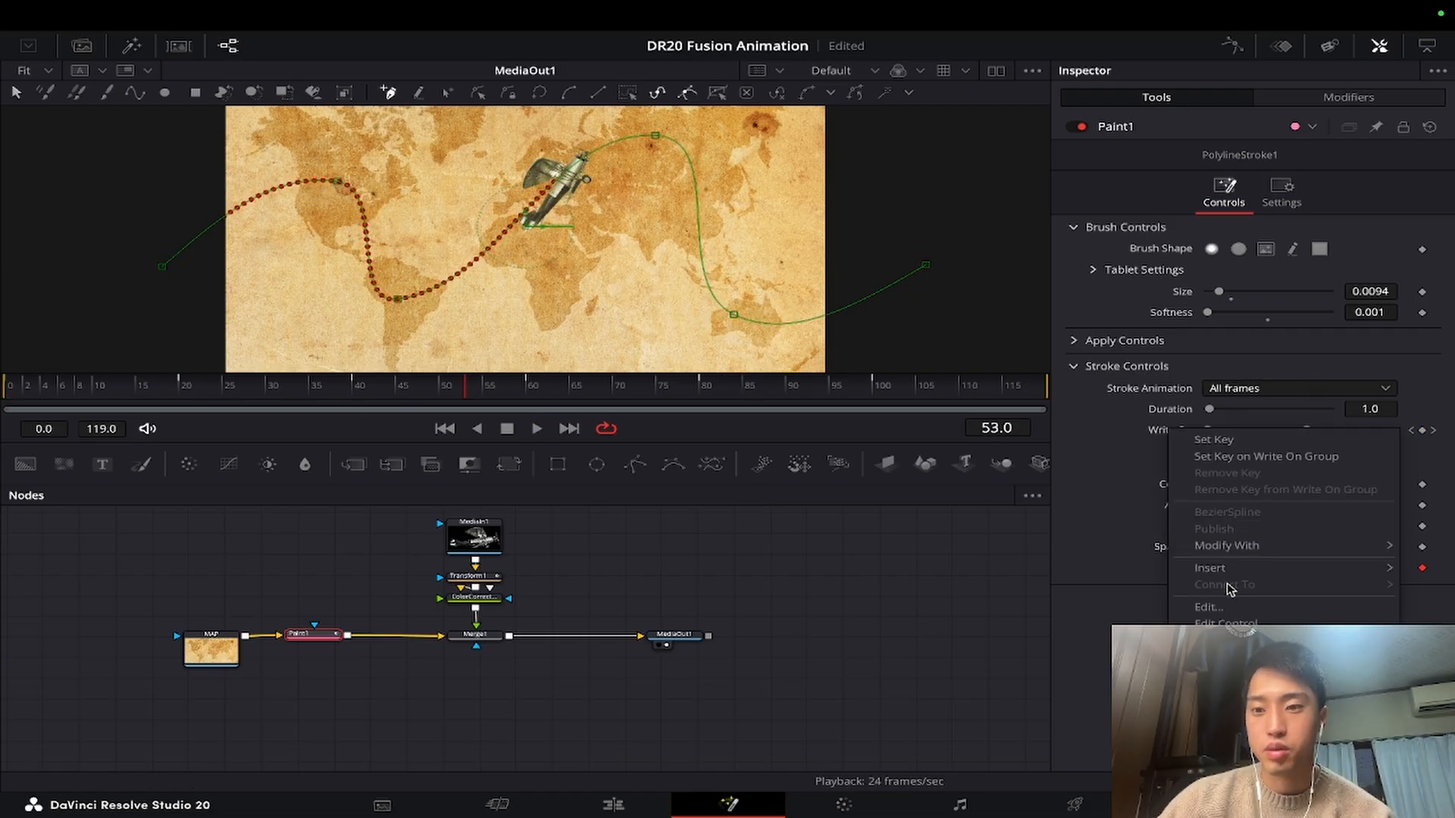
left_click(1113, 554)
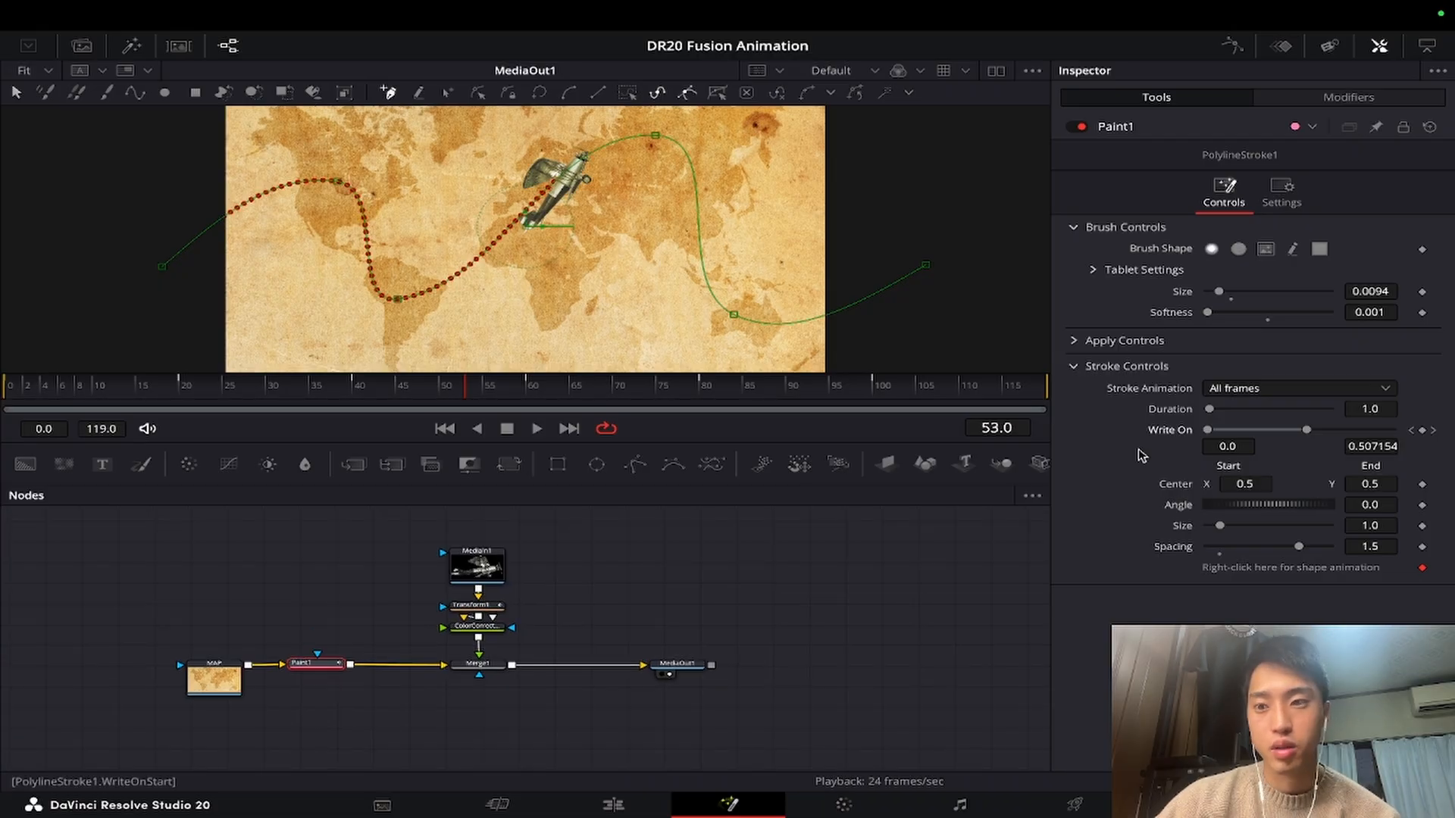
right_click(1169, 436)
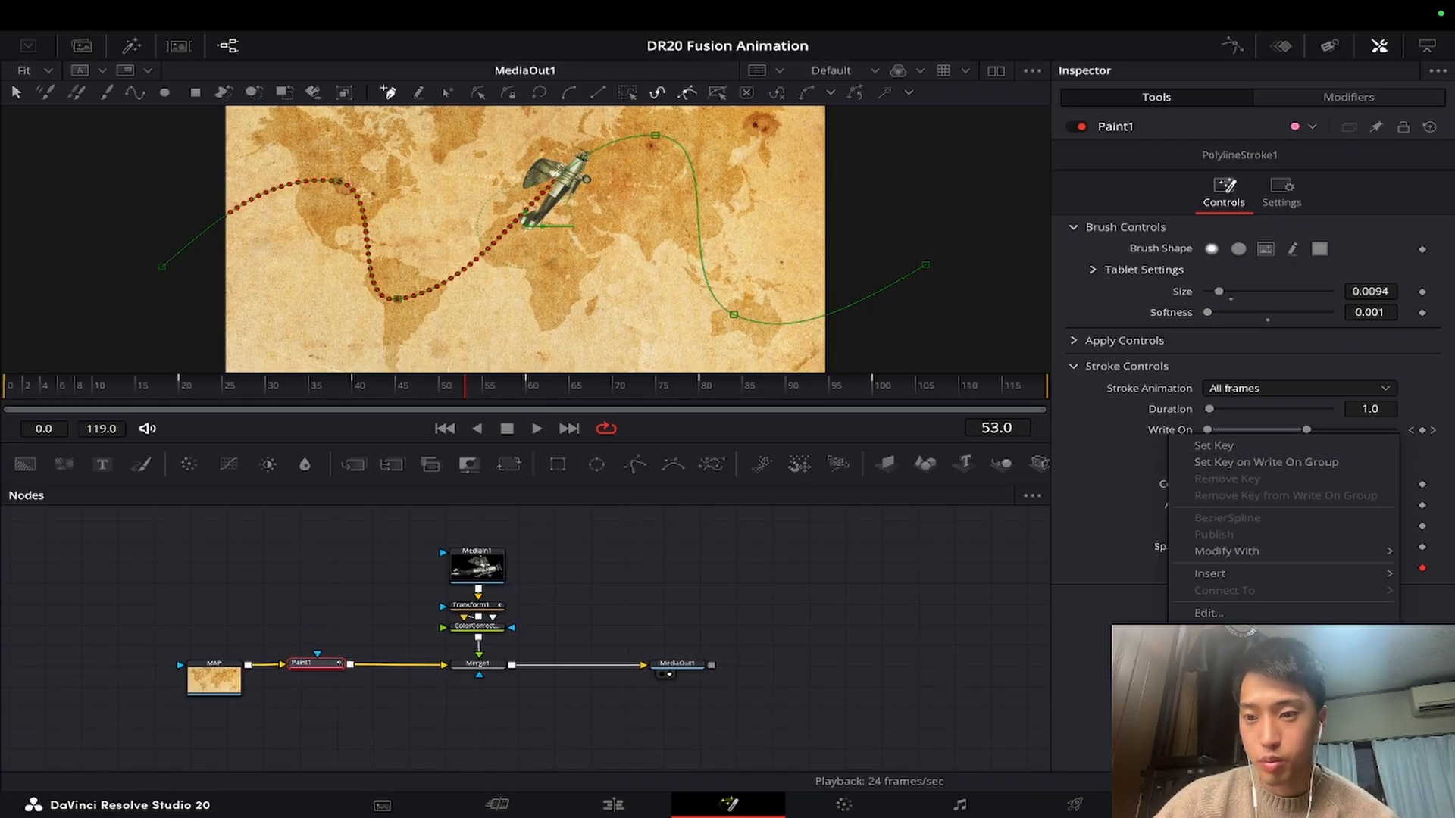
left_click(918, 487)
Inspect the displacement keyframes of Transform1's path, return to frame 0, and pin the Path1 modifier's controls.
left_click_drag(460, 388, 186, 387)
left_click(475, 605)
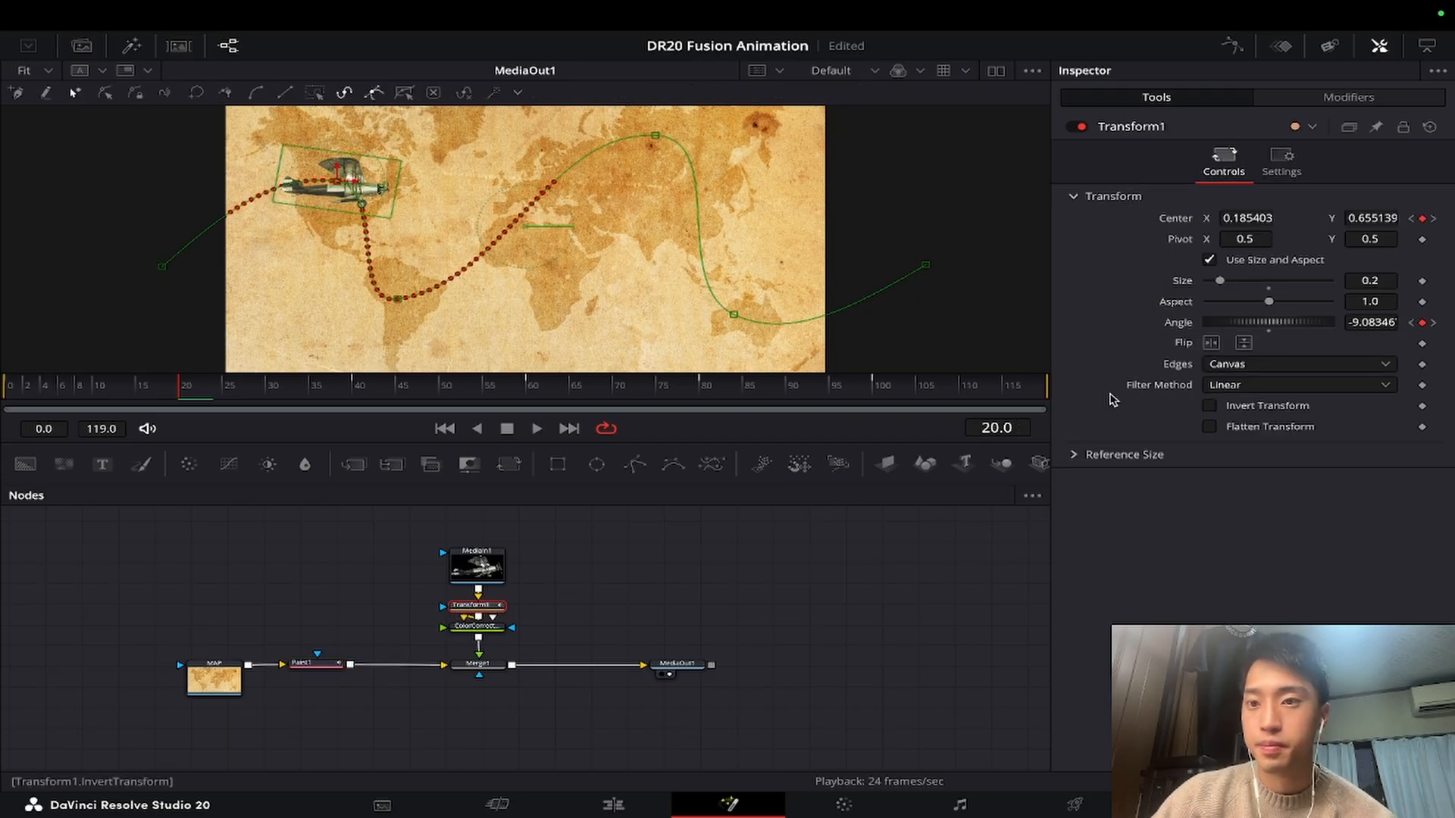
left_click(1347, 99)
scroll(530, 333, "right", 1)
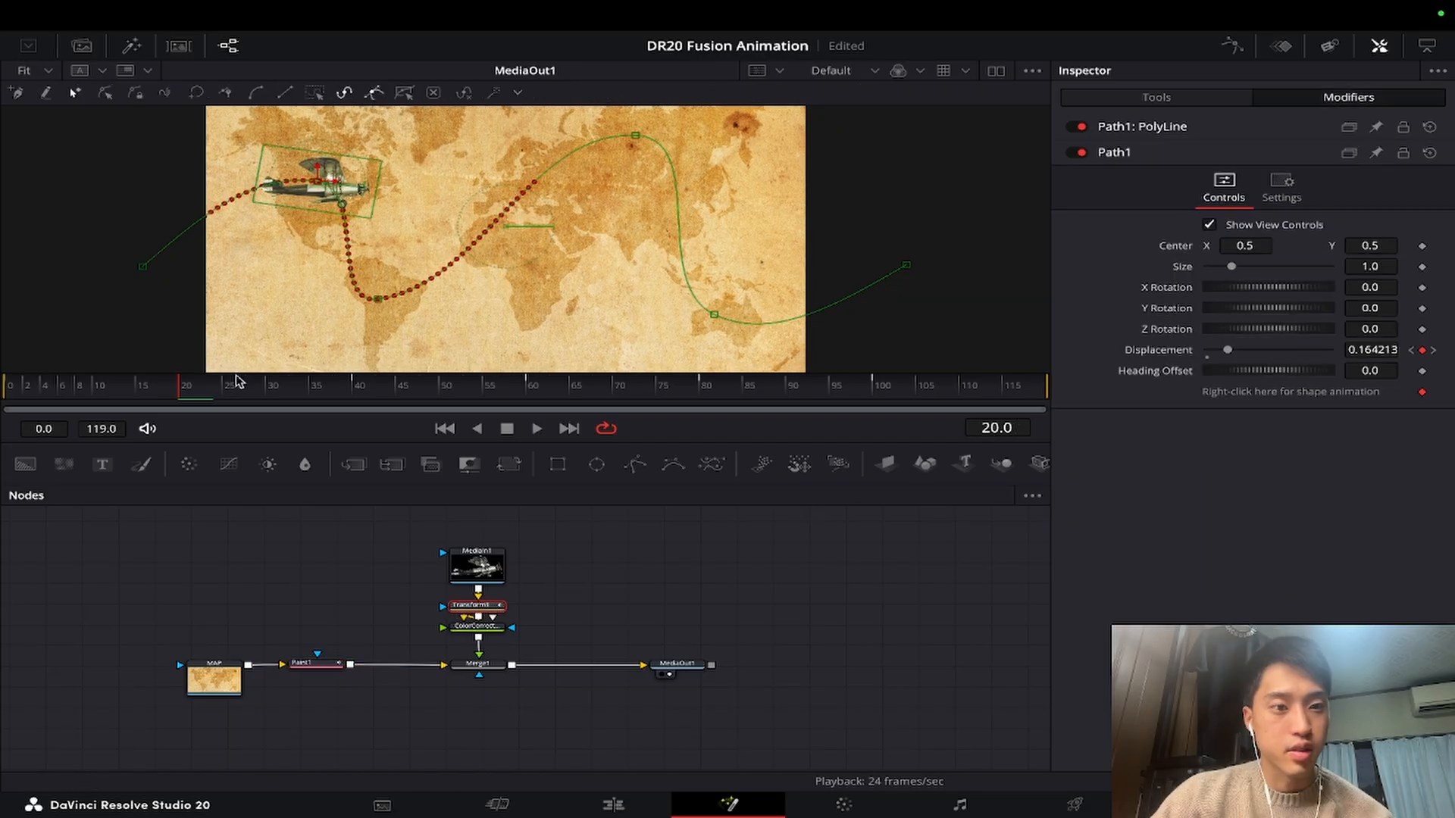
left_click(1432, 351)
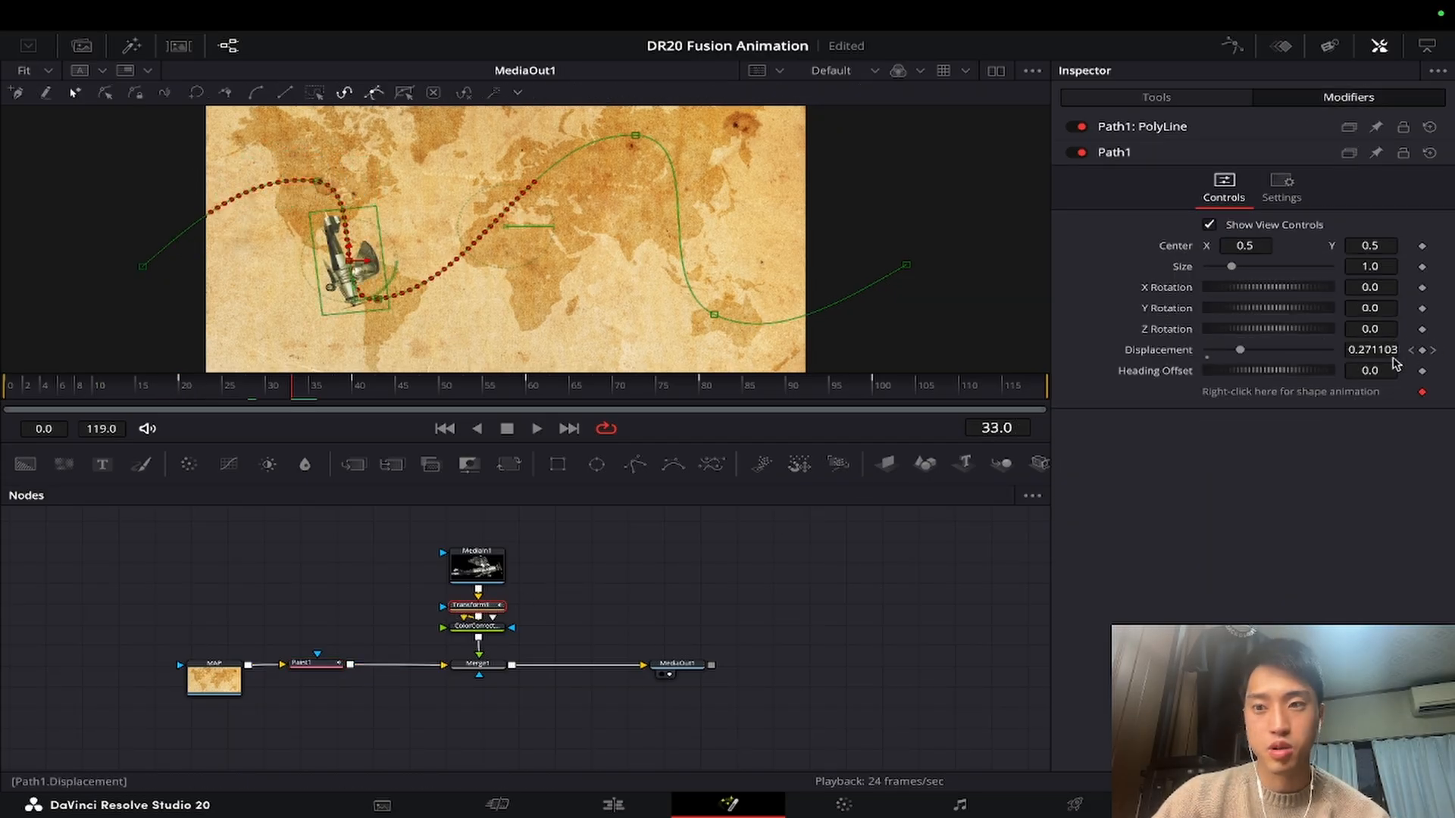
left_click_drag(143, 388, 6, 388)
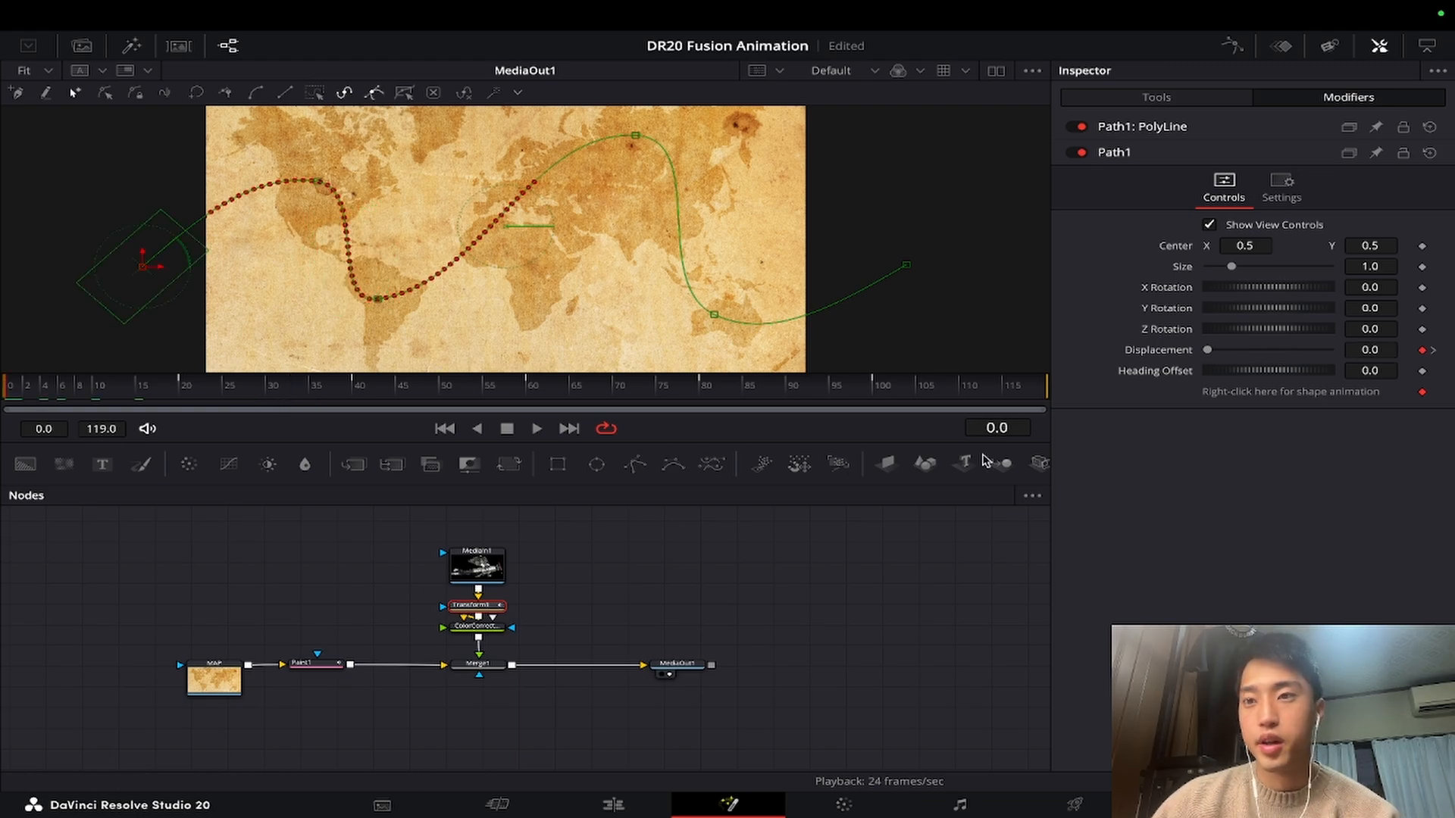
left_click(1376, 153)
Link the Paint1 stroke's Write On End to Path1.Displacement with an expression, and play back to check it.
left_click(315, 664)
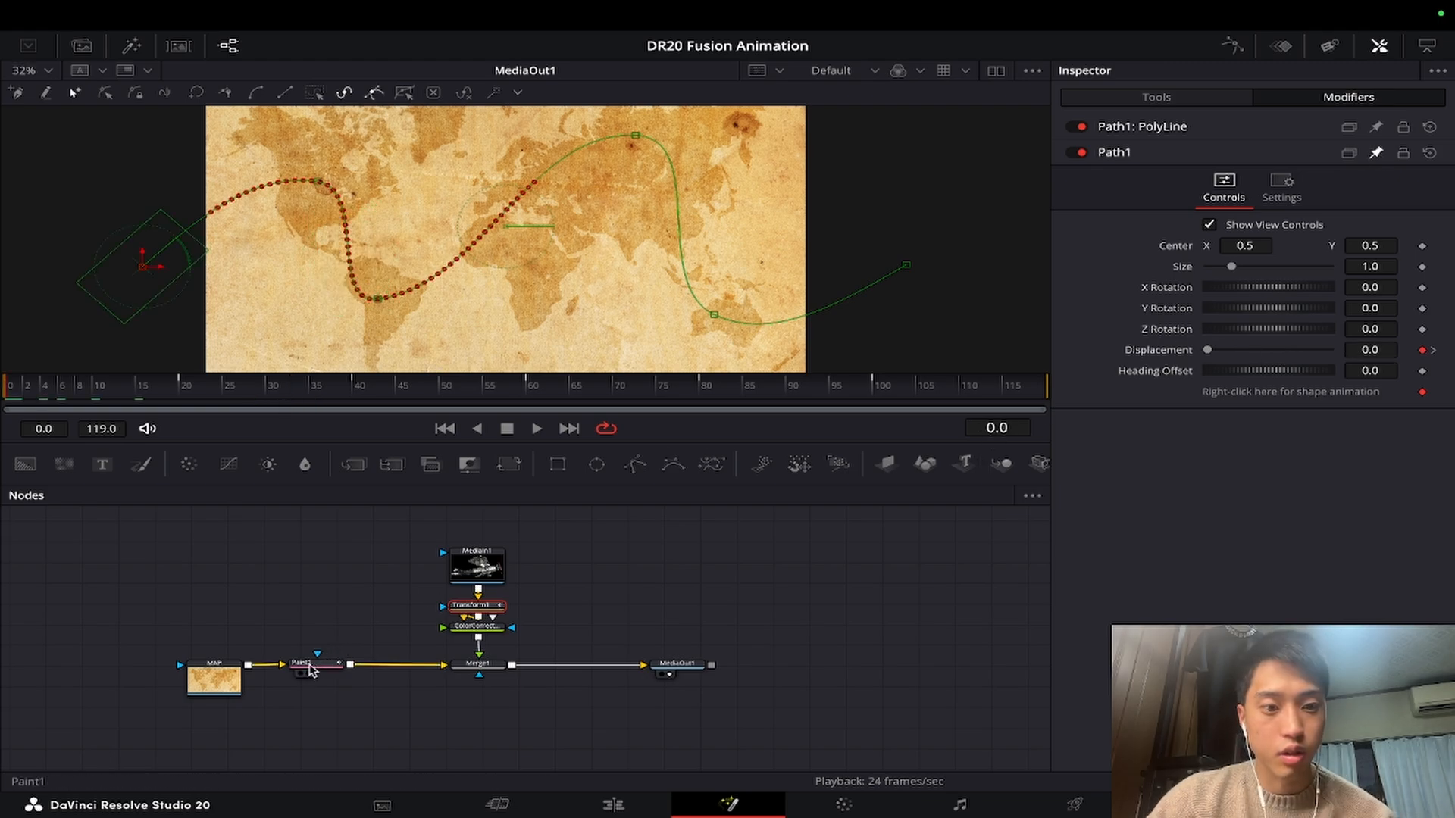
left_click(1158, 429)
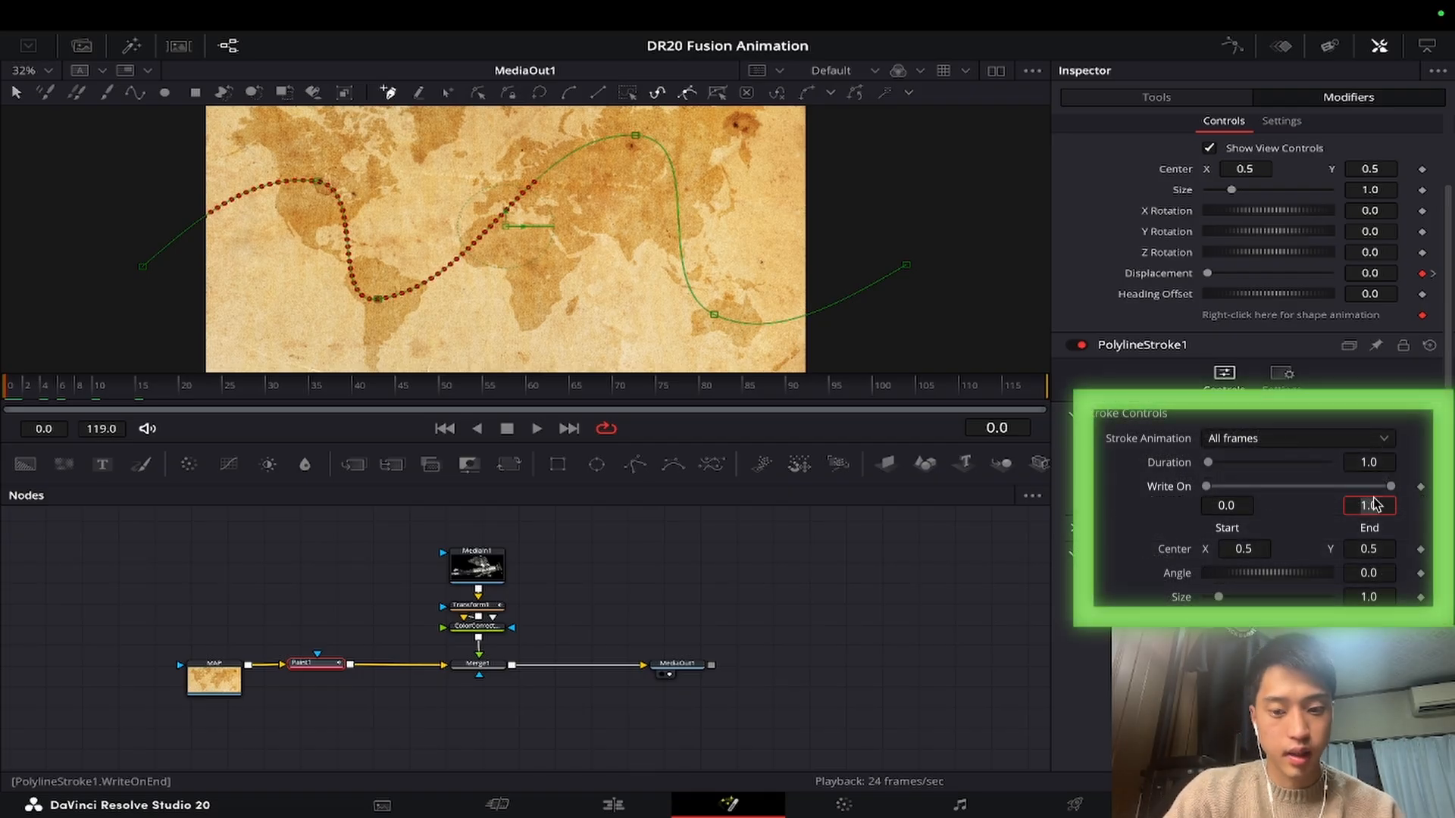
left_click(1374, 505)
type("=")
key("Return")
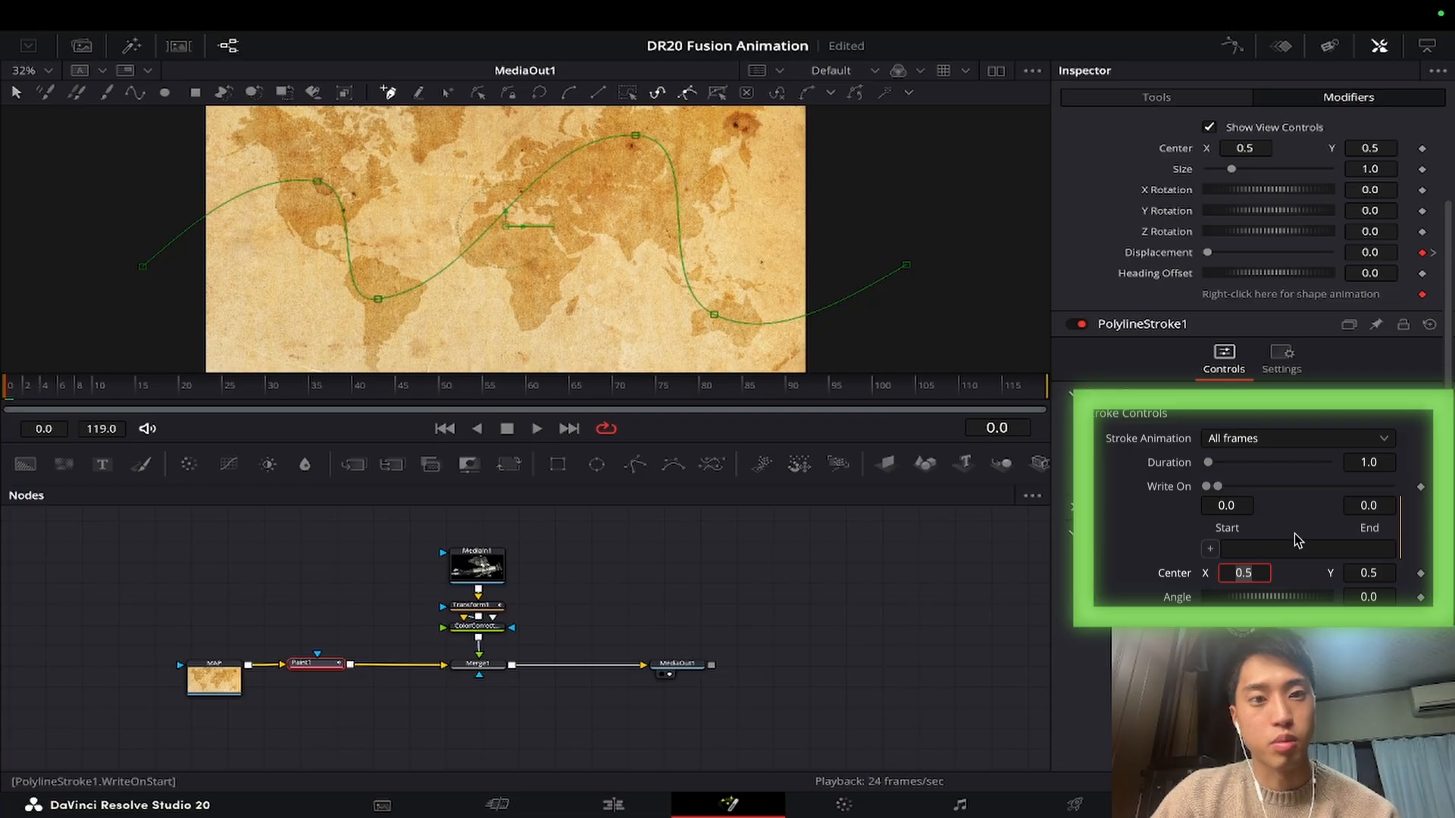
left_click_drag(1210, 548, 1167, 256)
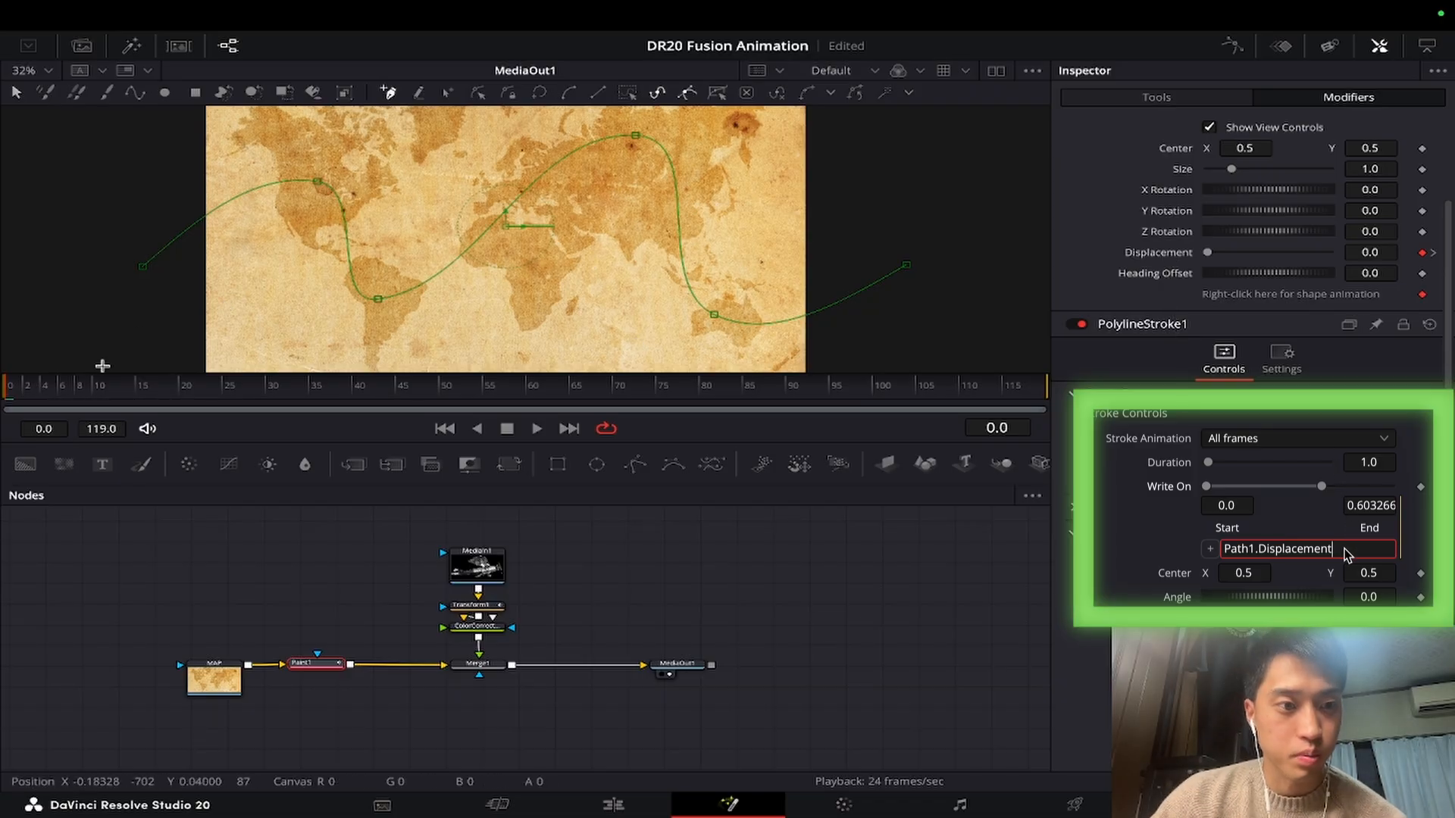
key("space")
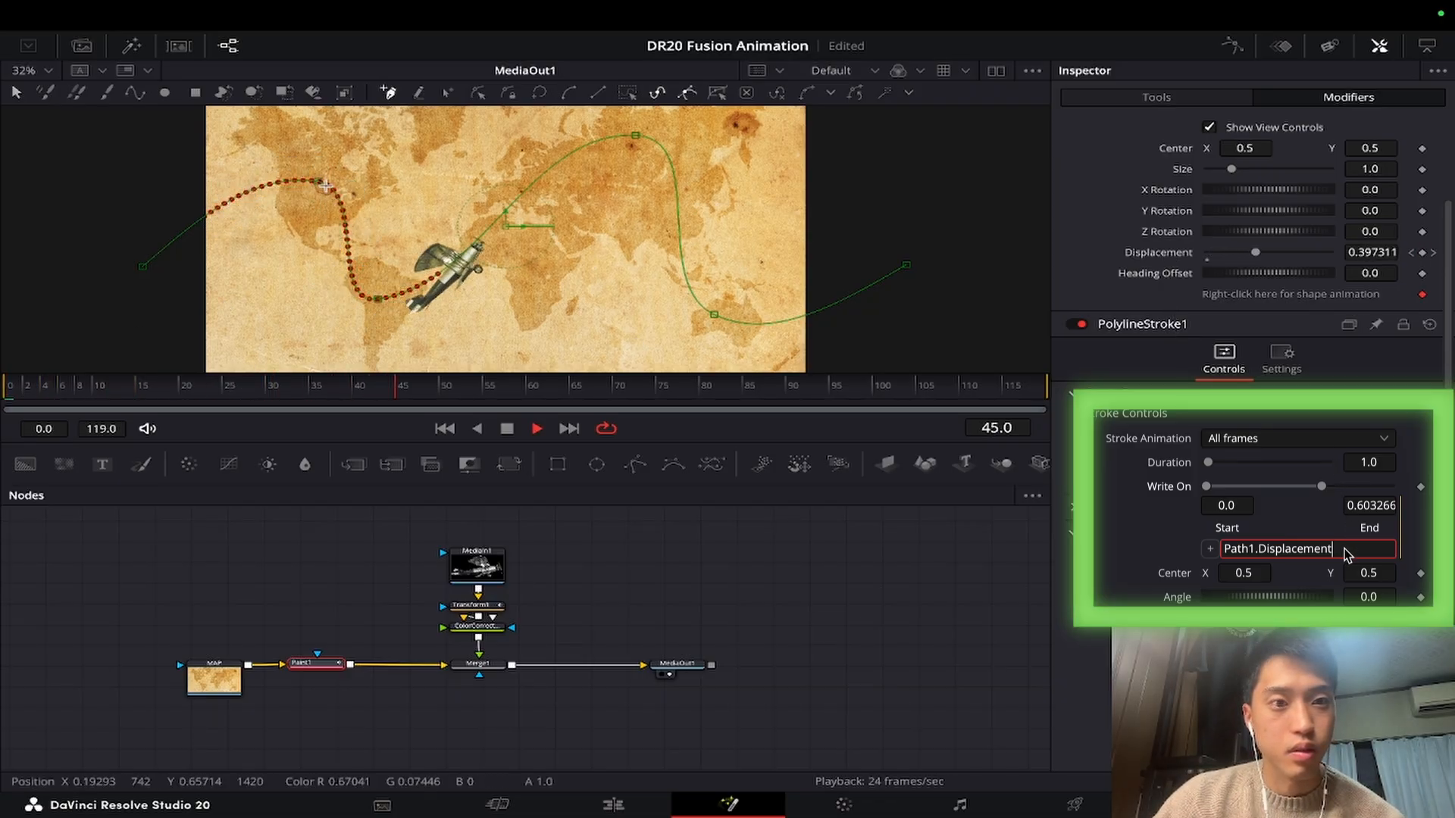
left_click(818, 388)
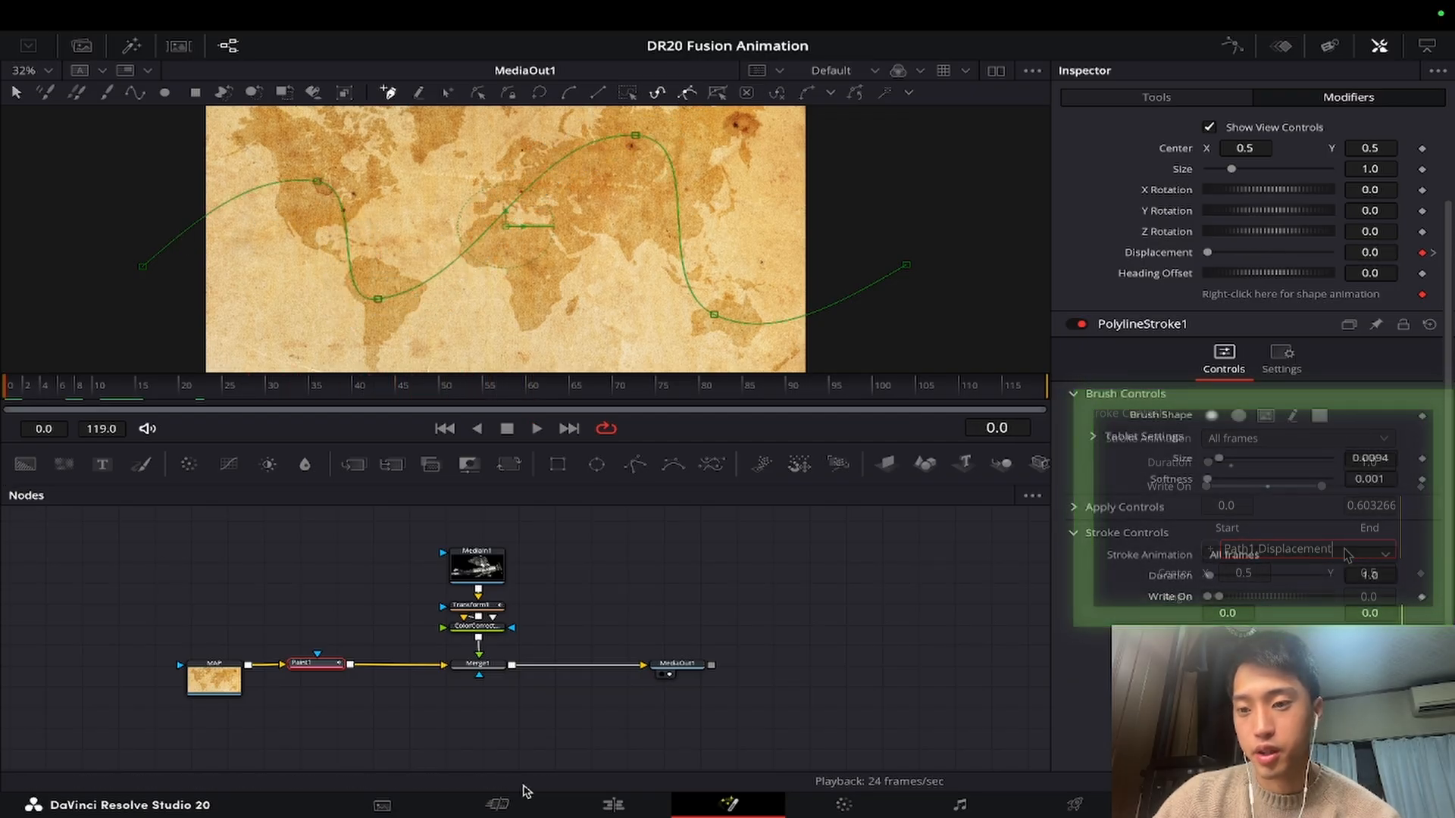
Extend the Write On End expression to Path1.Displacement+.1 and replay the animation from frame 0.
key("space")
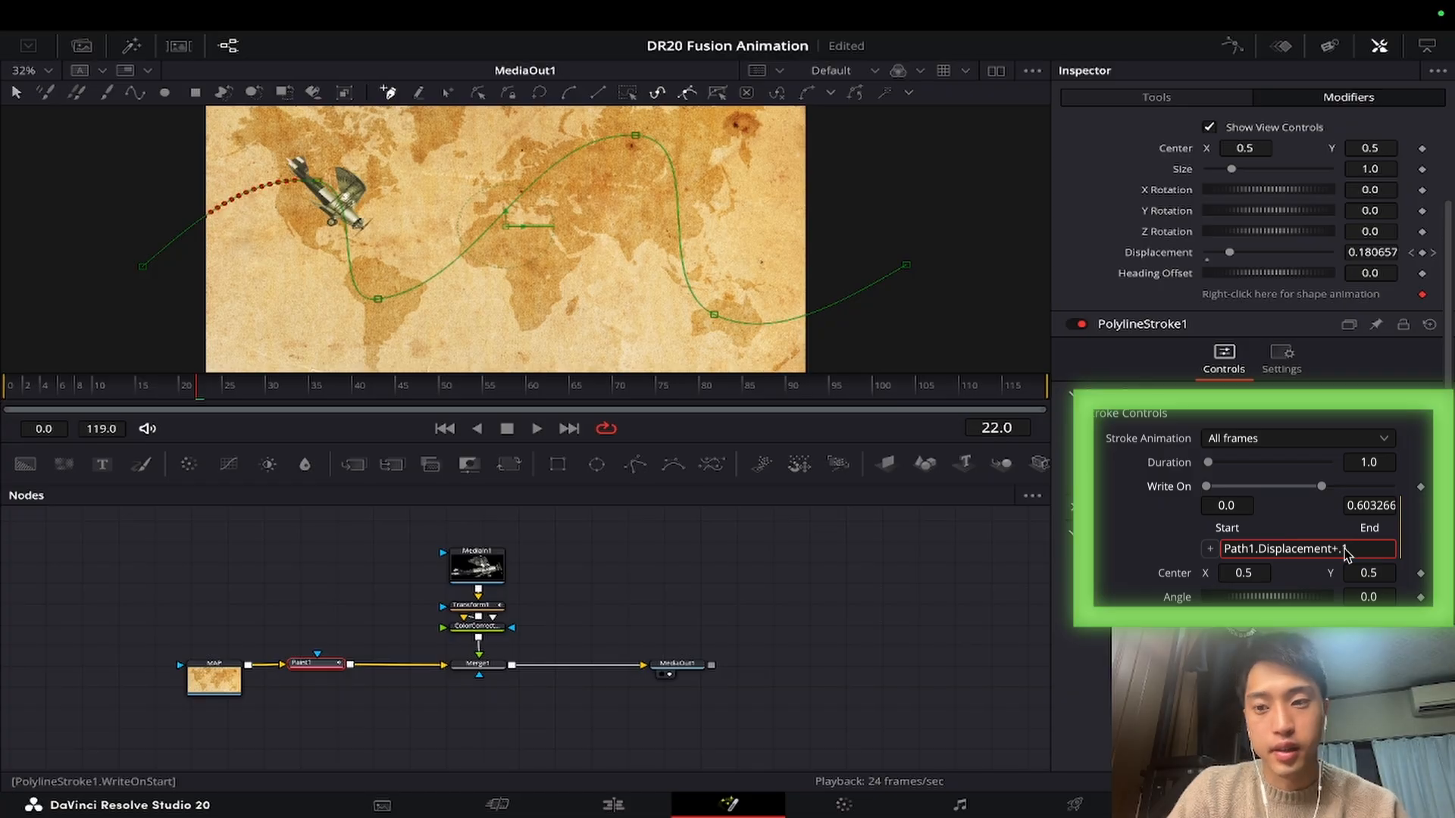
key("Tab")
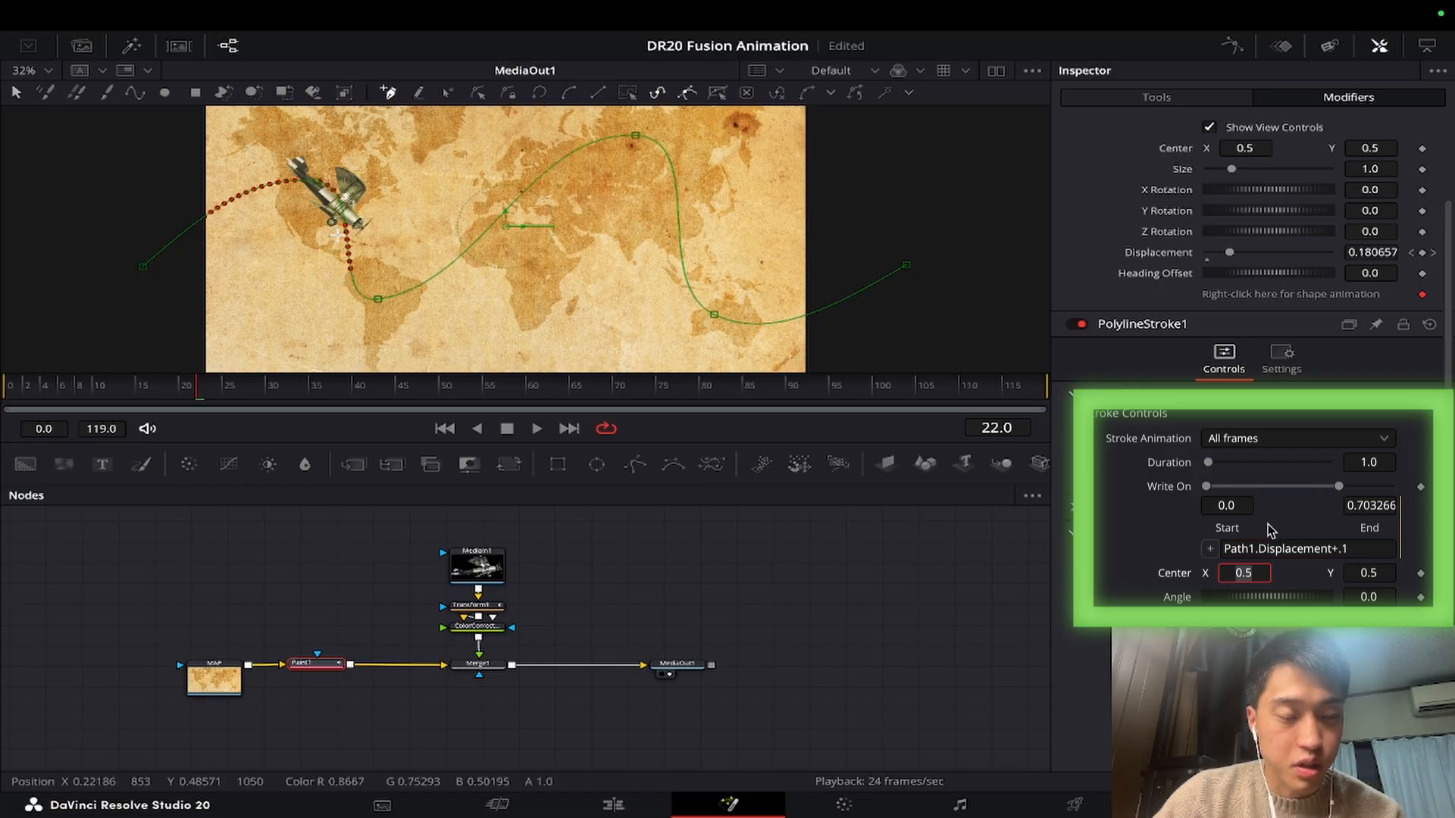
key("space")
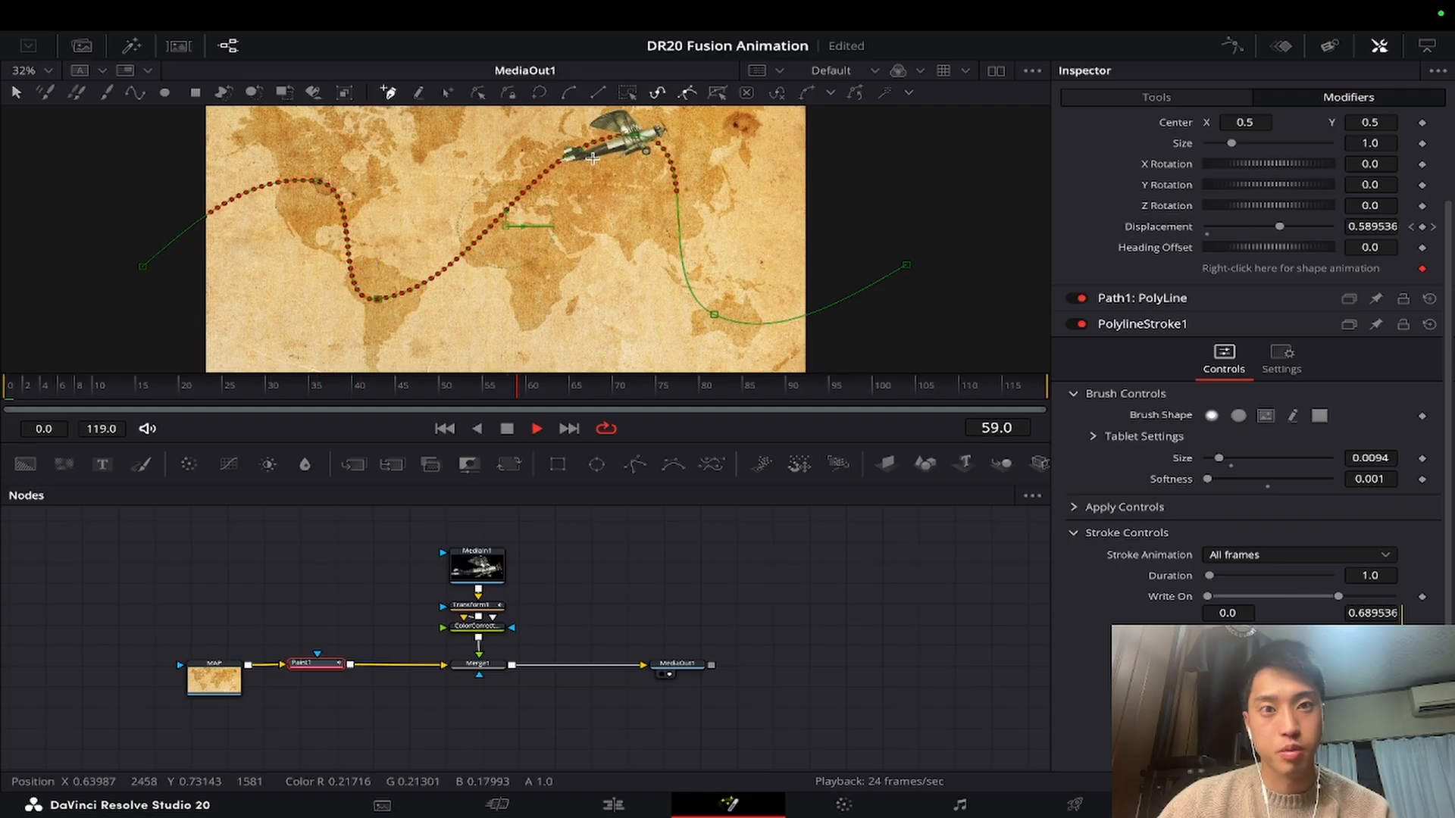
key("space")
left_click_drag(794, 387, 5, 450)
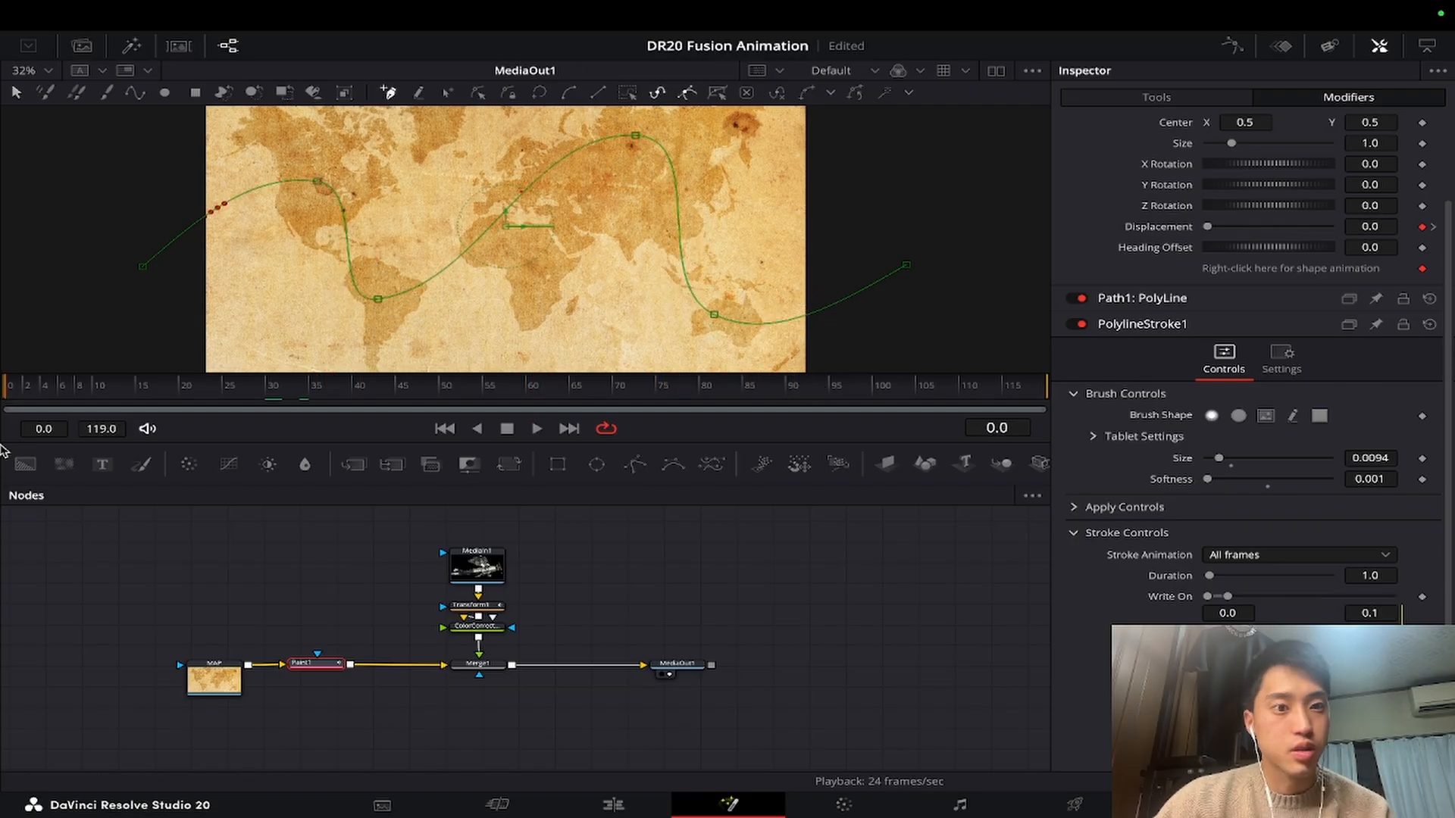
key("space")
key("space")
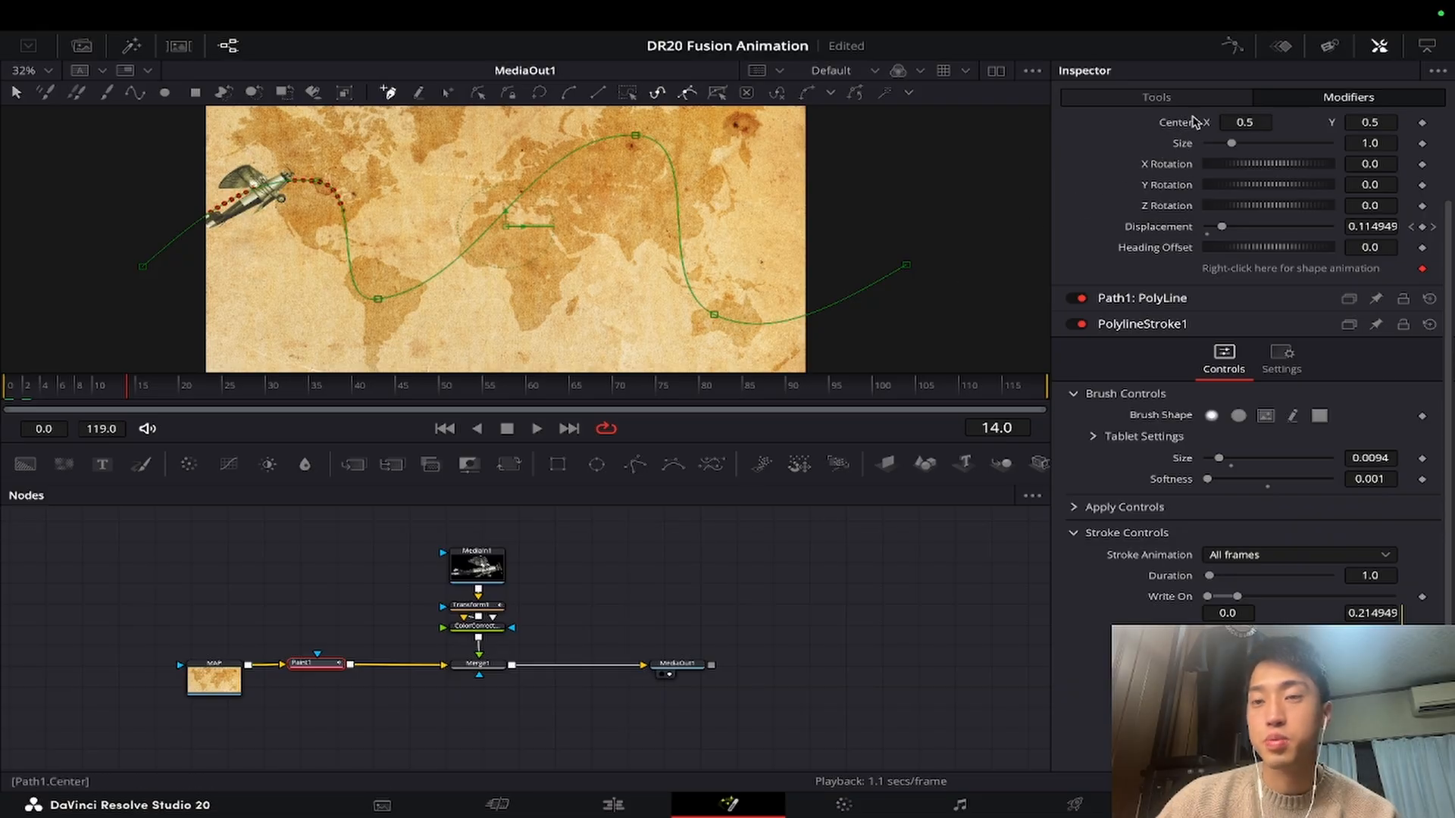
Show the Displacement curve of Transform1's path in the Spline editor and hide the node graph for more room.
left_click(1233, 46)
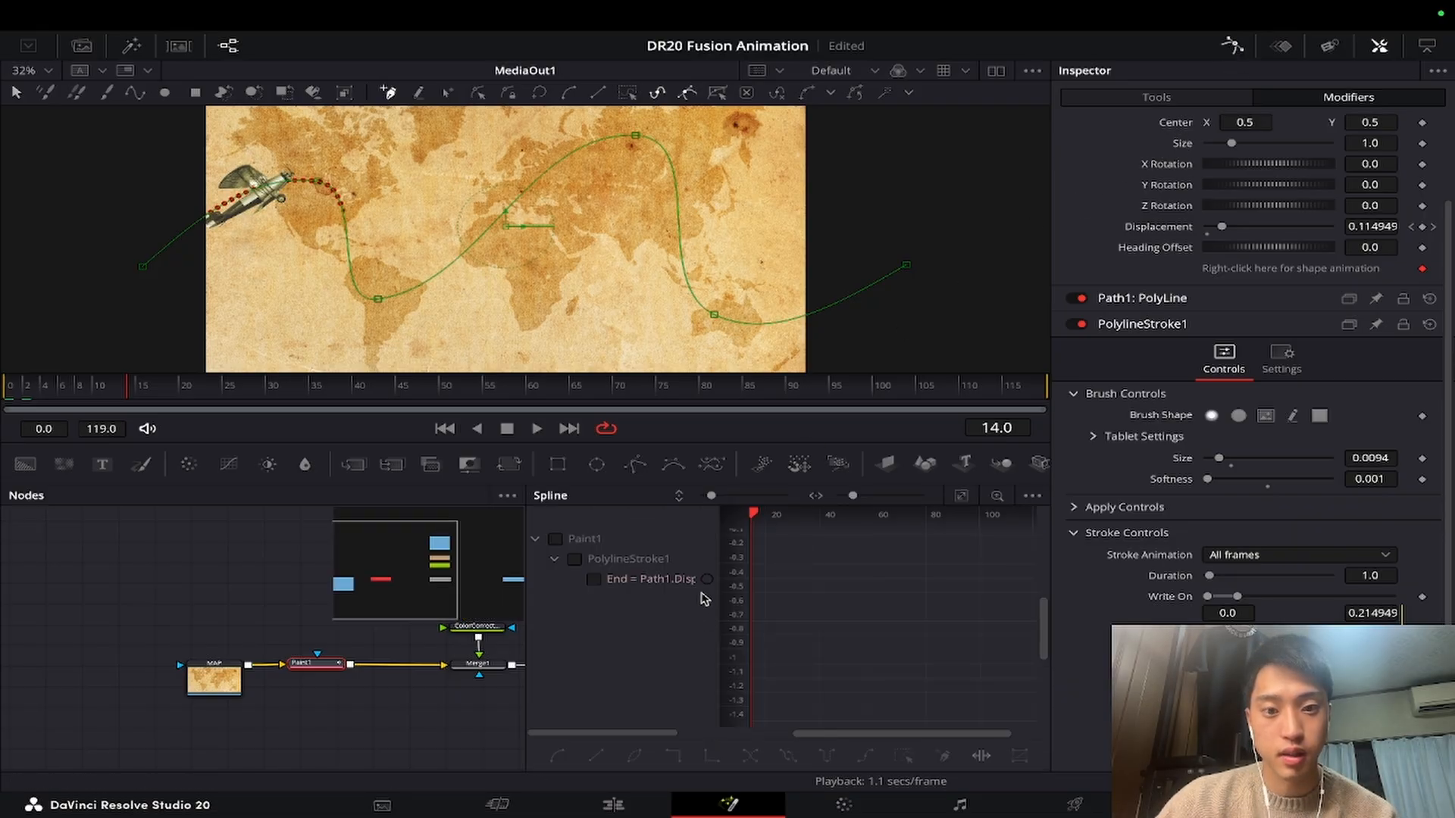
left_click(316, 654)
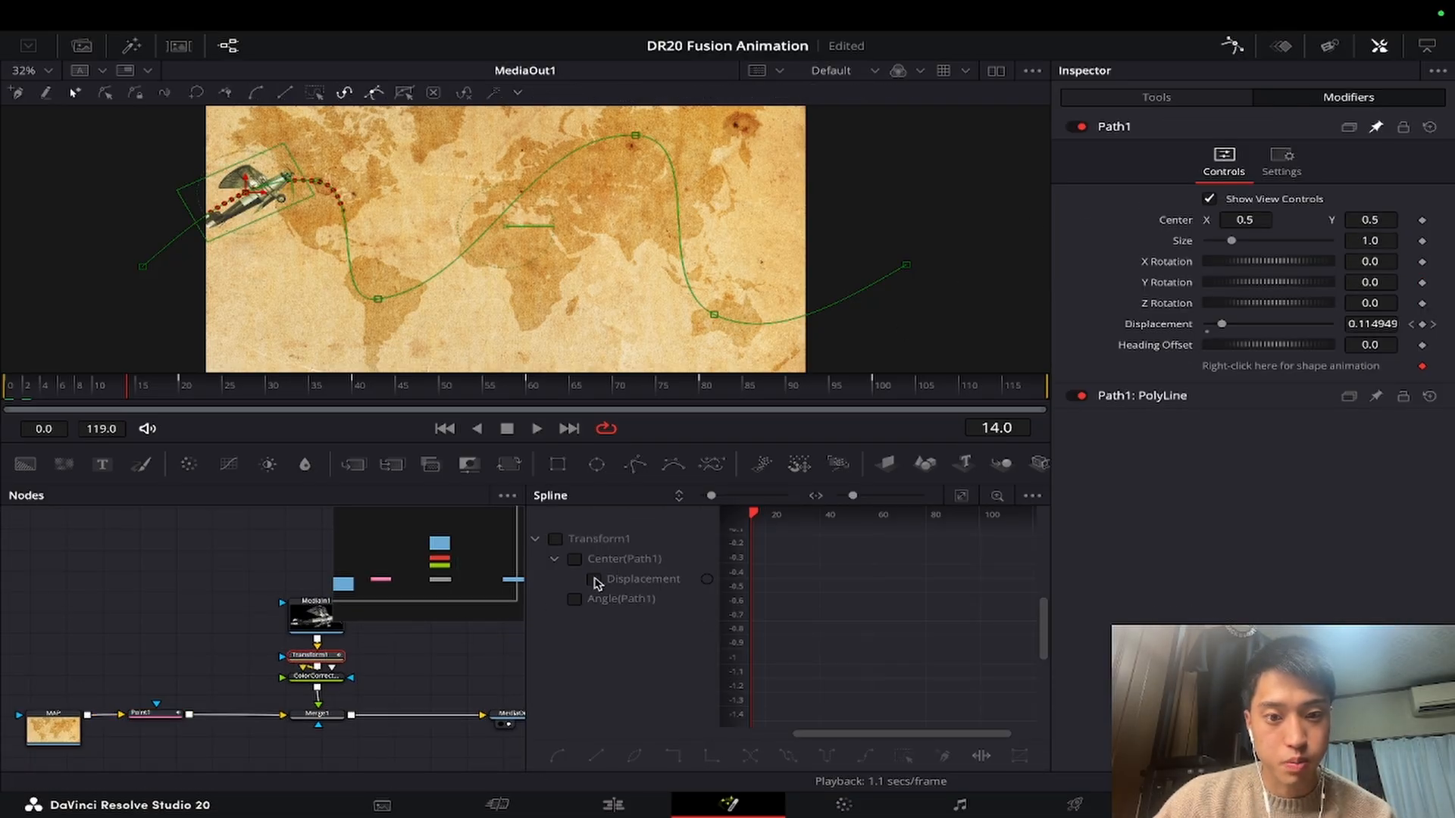
left_click(593, 579)
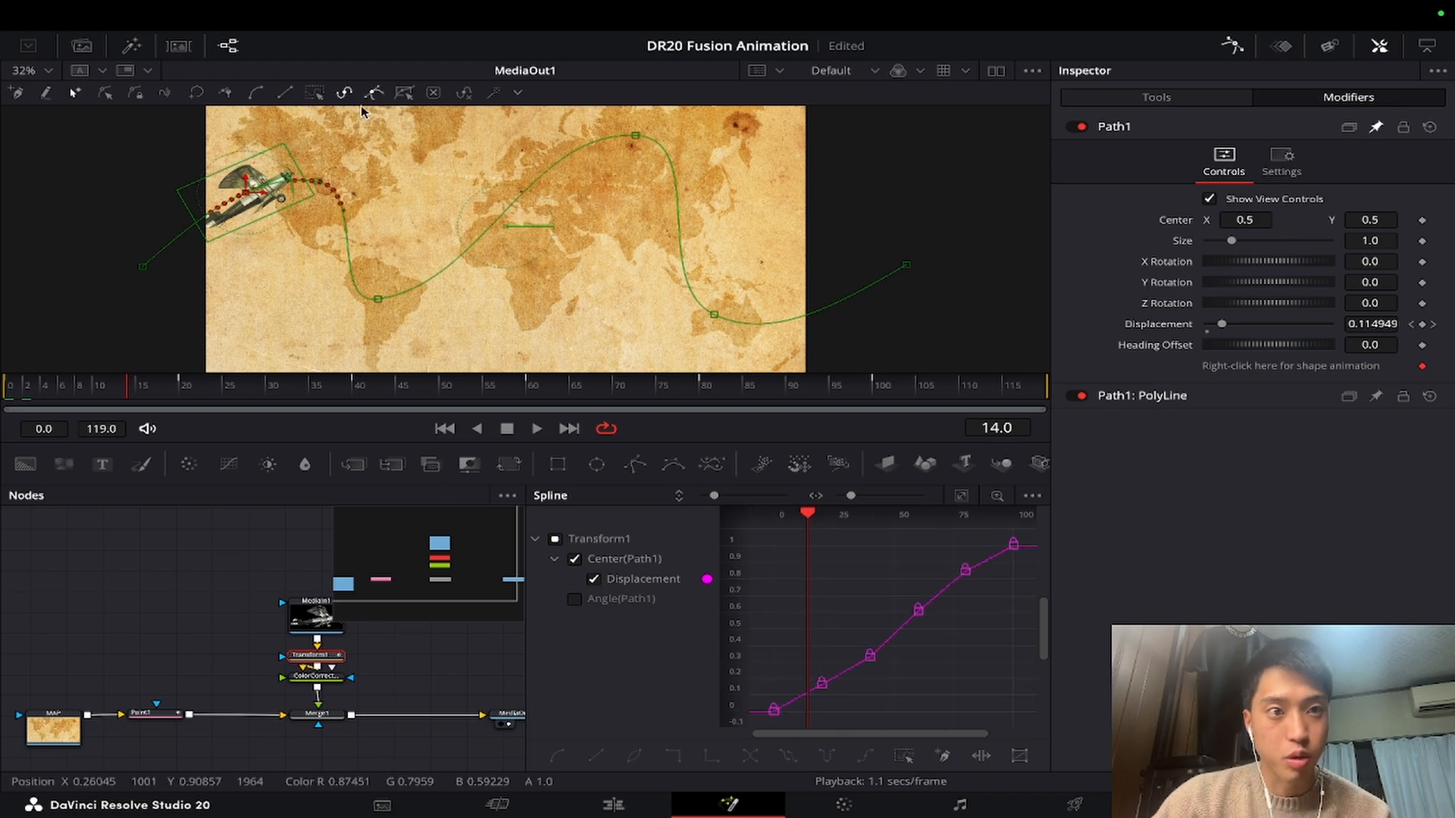
left_click(228, 46)
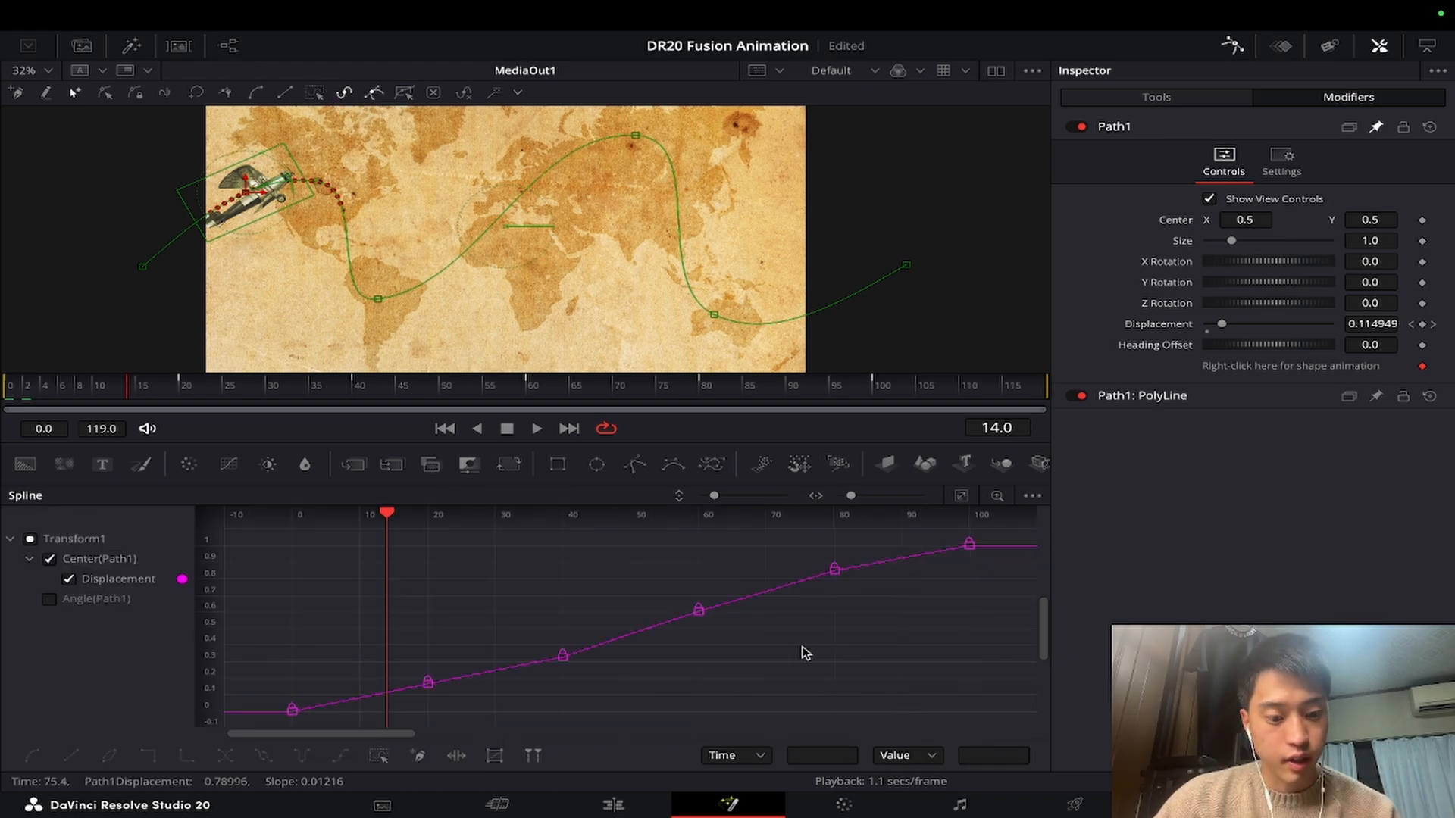
Smooth all Displacement keyframes of Transform1's path and replay the animation from frame 0.
key("ctrl+a")
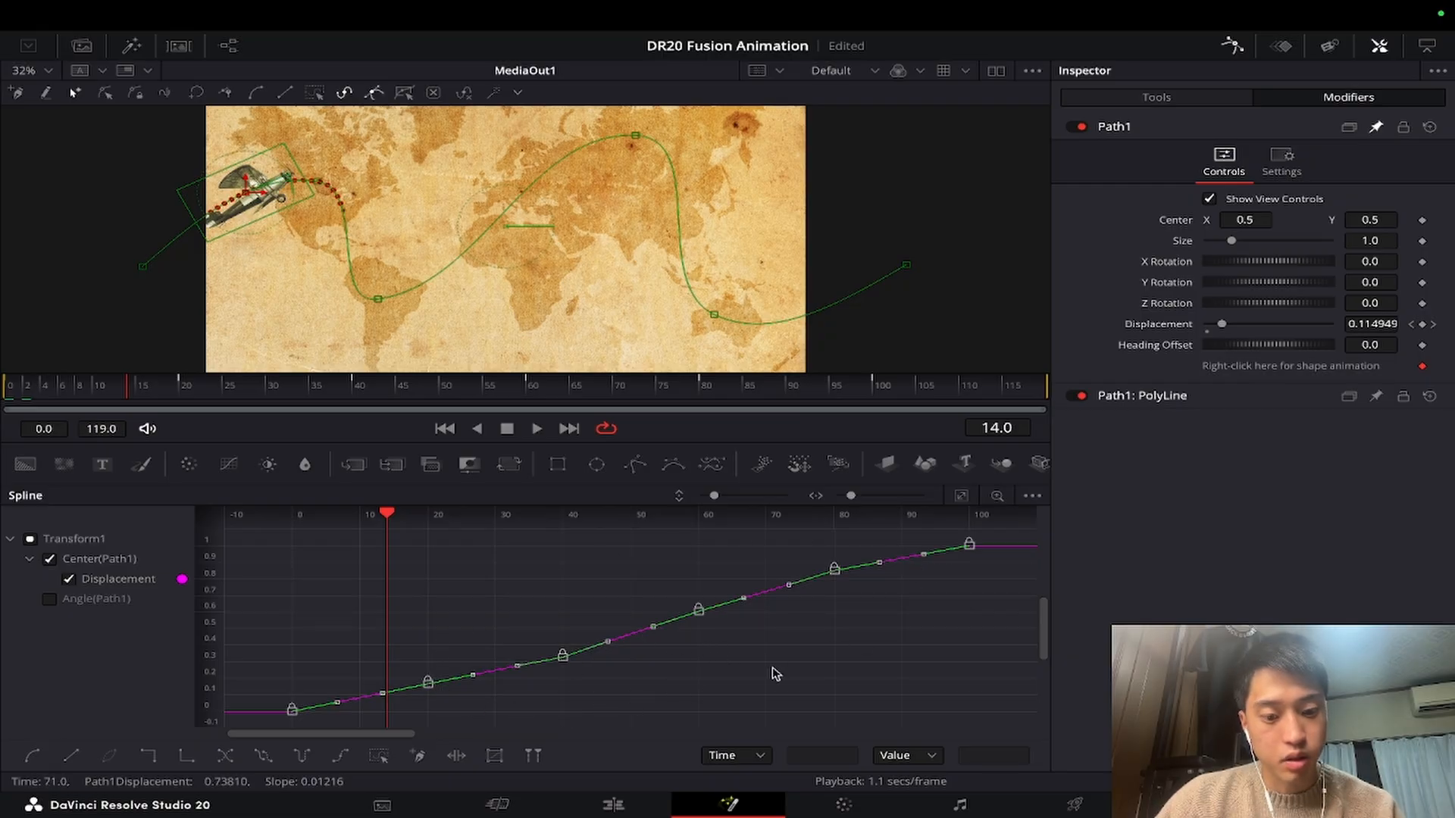
key("s")
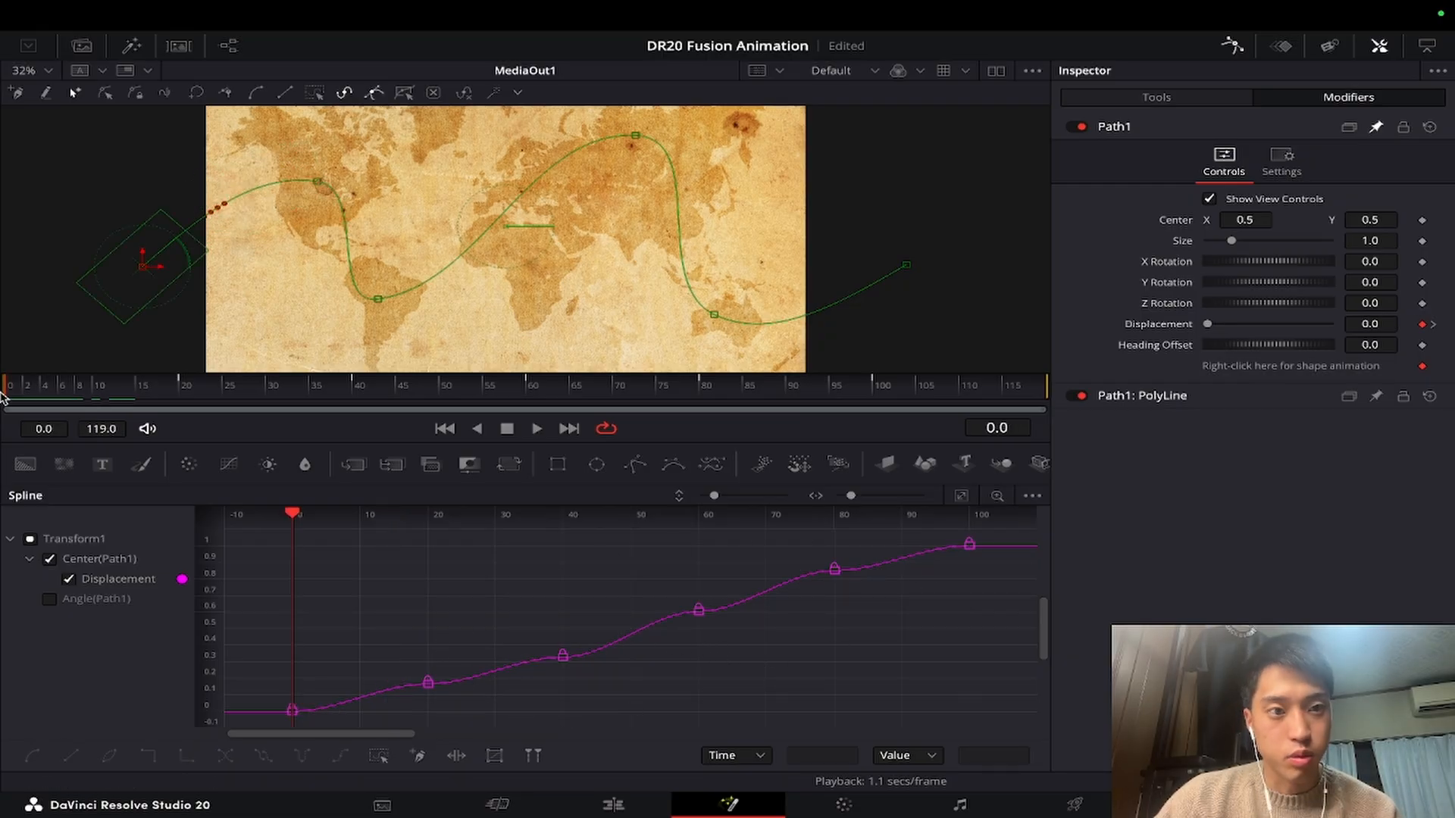
key("space")
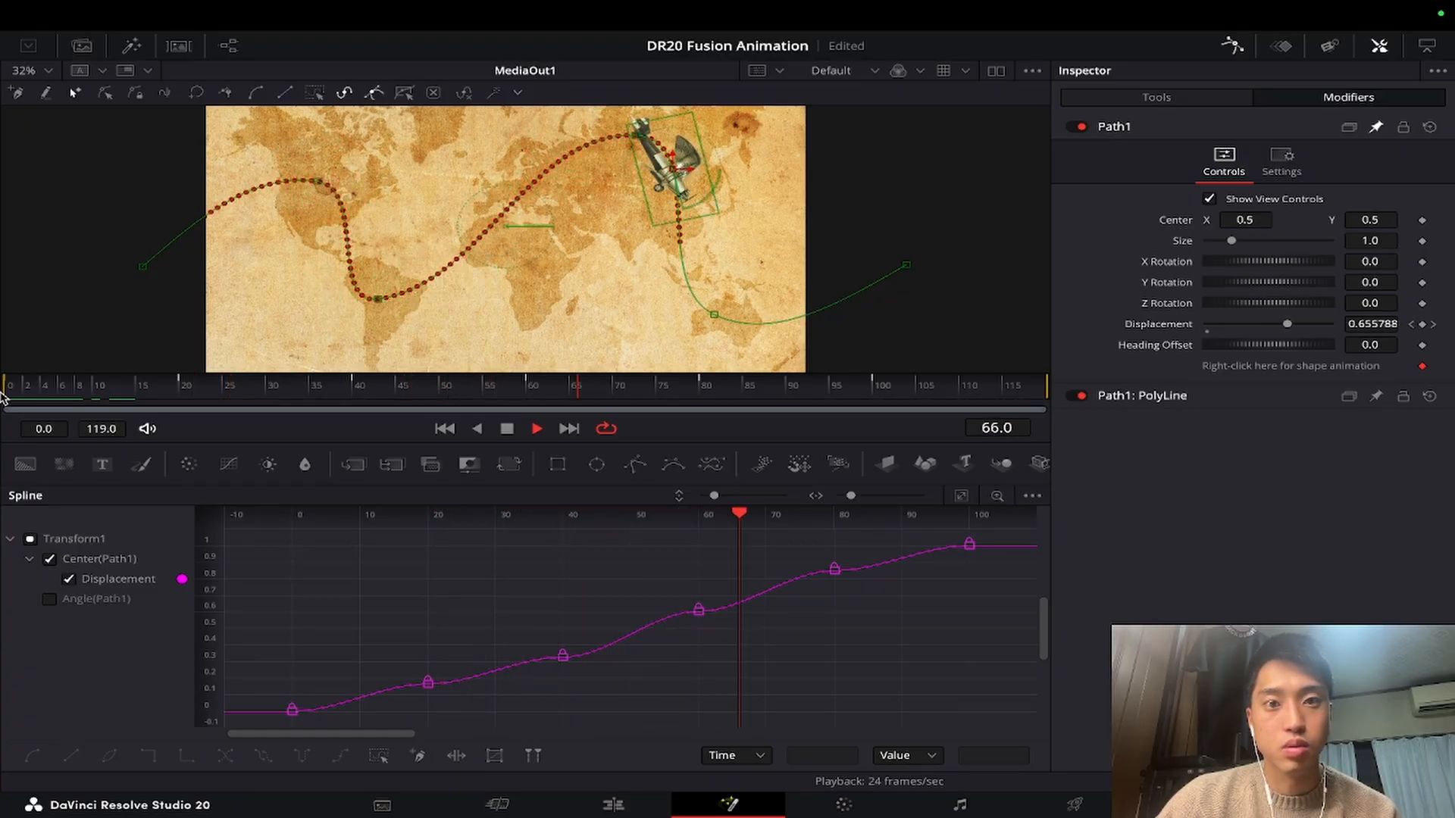
key("space")
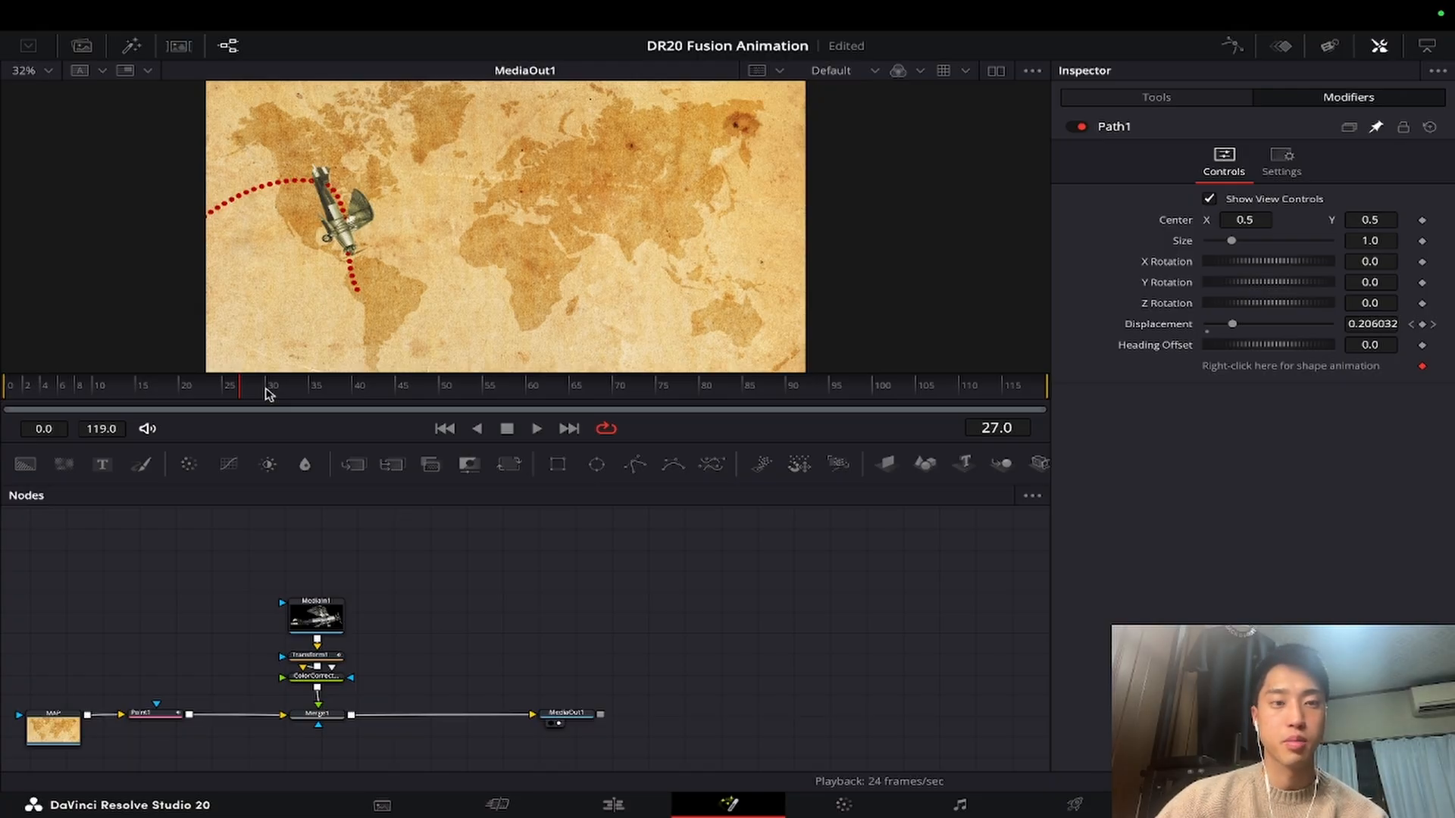
Add a Film Damage node between Merge1 and MediaOut1 and play the animation from frame 0.
left_click(319, 714)
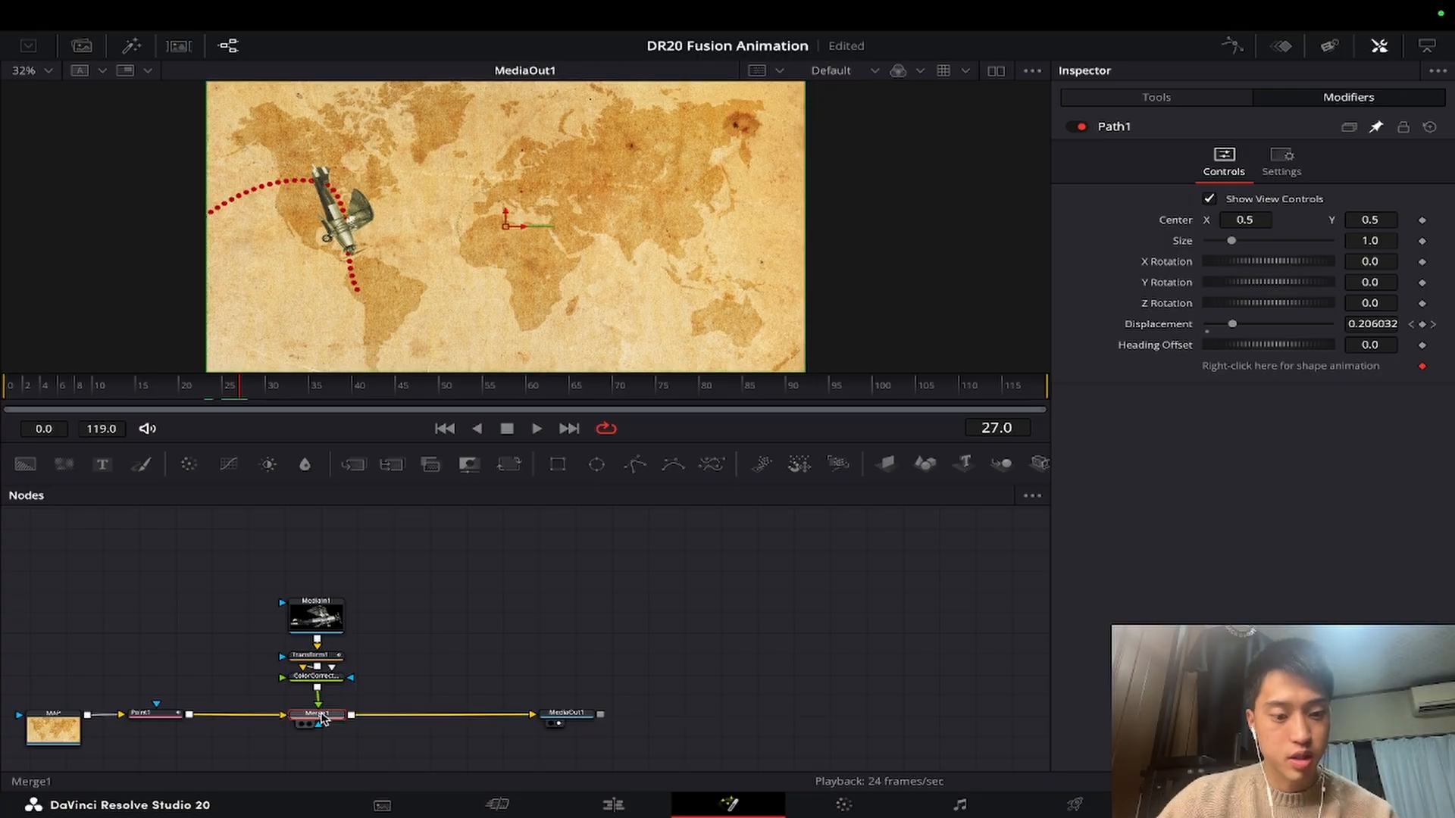
key("shift+space")
type("filmda")
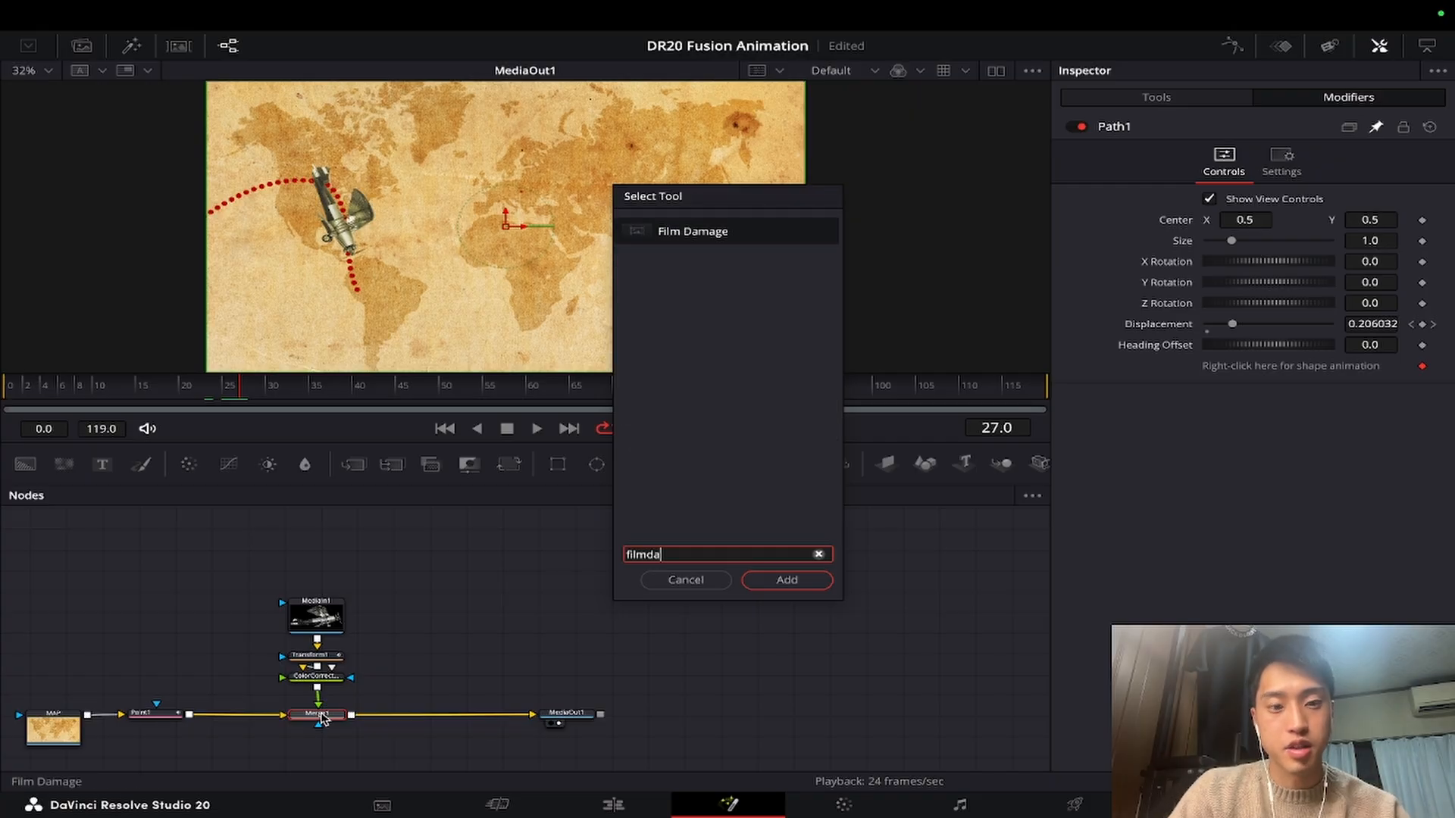
key("Return")
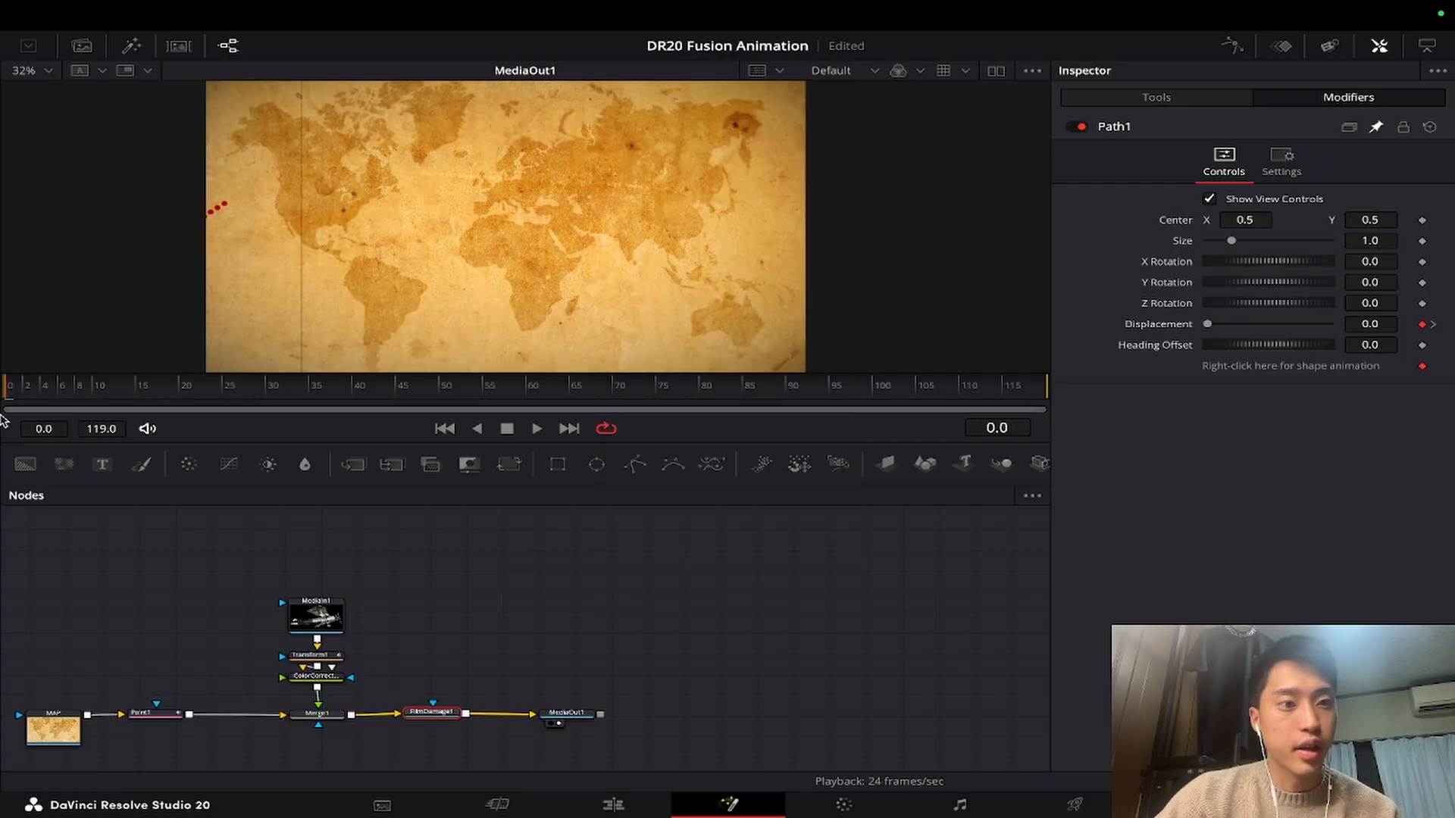
key("space")
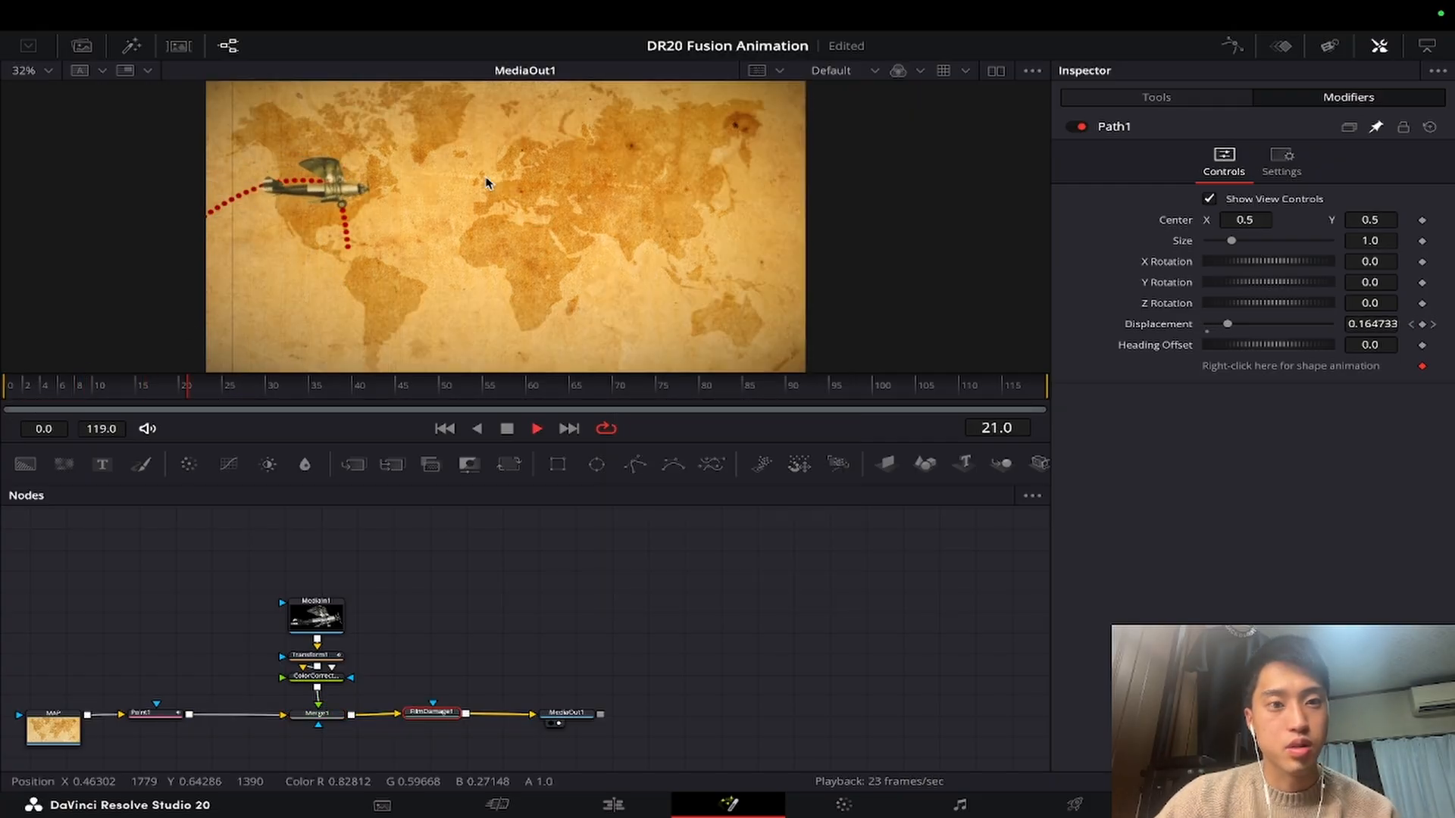
key("space")
key("space")
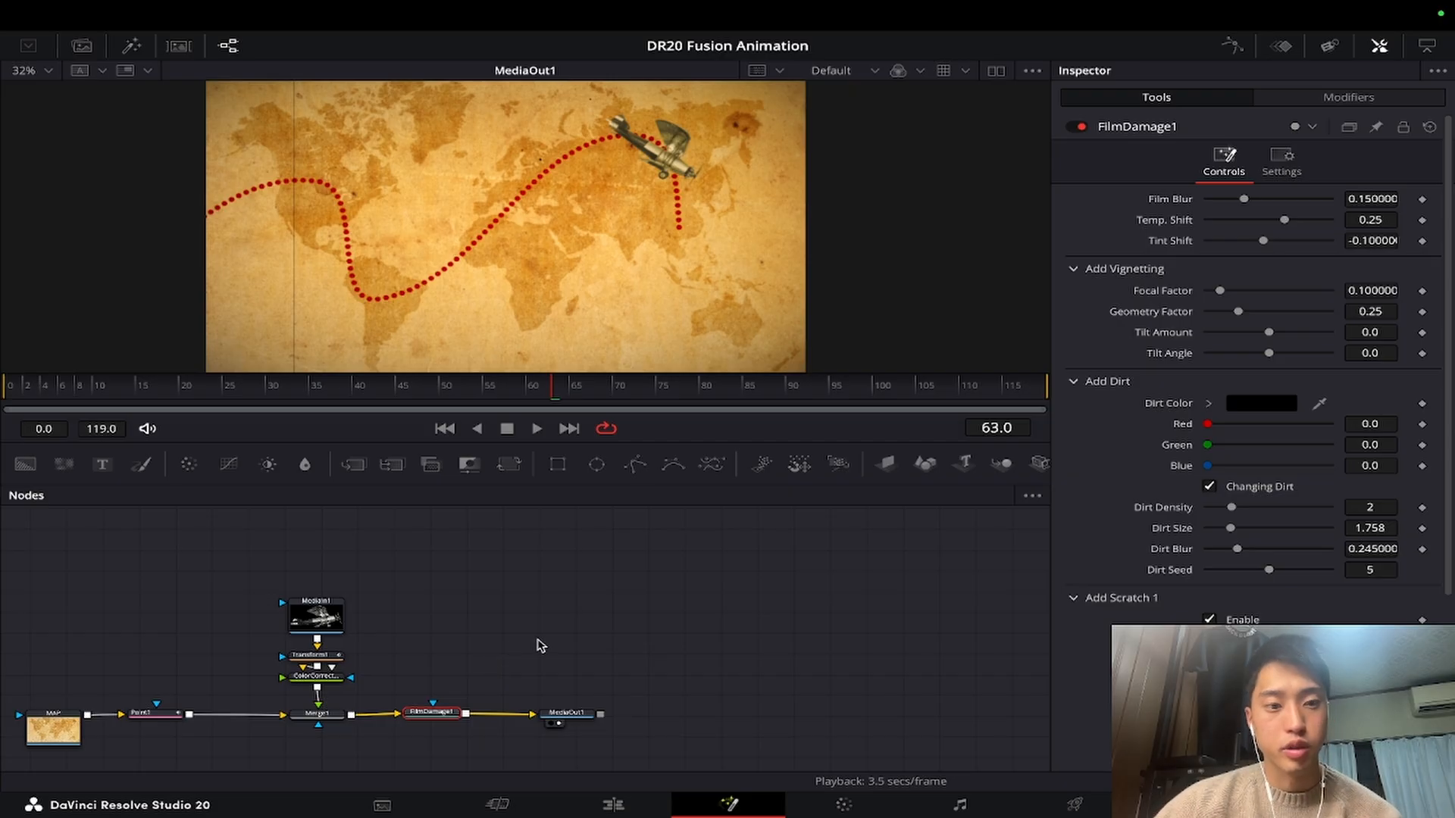
Space MediaOut1 farther from FilmDamage1 in the node graph and replay the animation from about frame 24.
left_click_drag(562, 713, 590, 712)
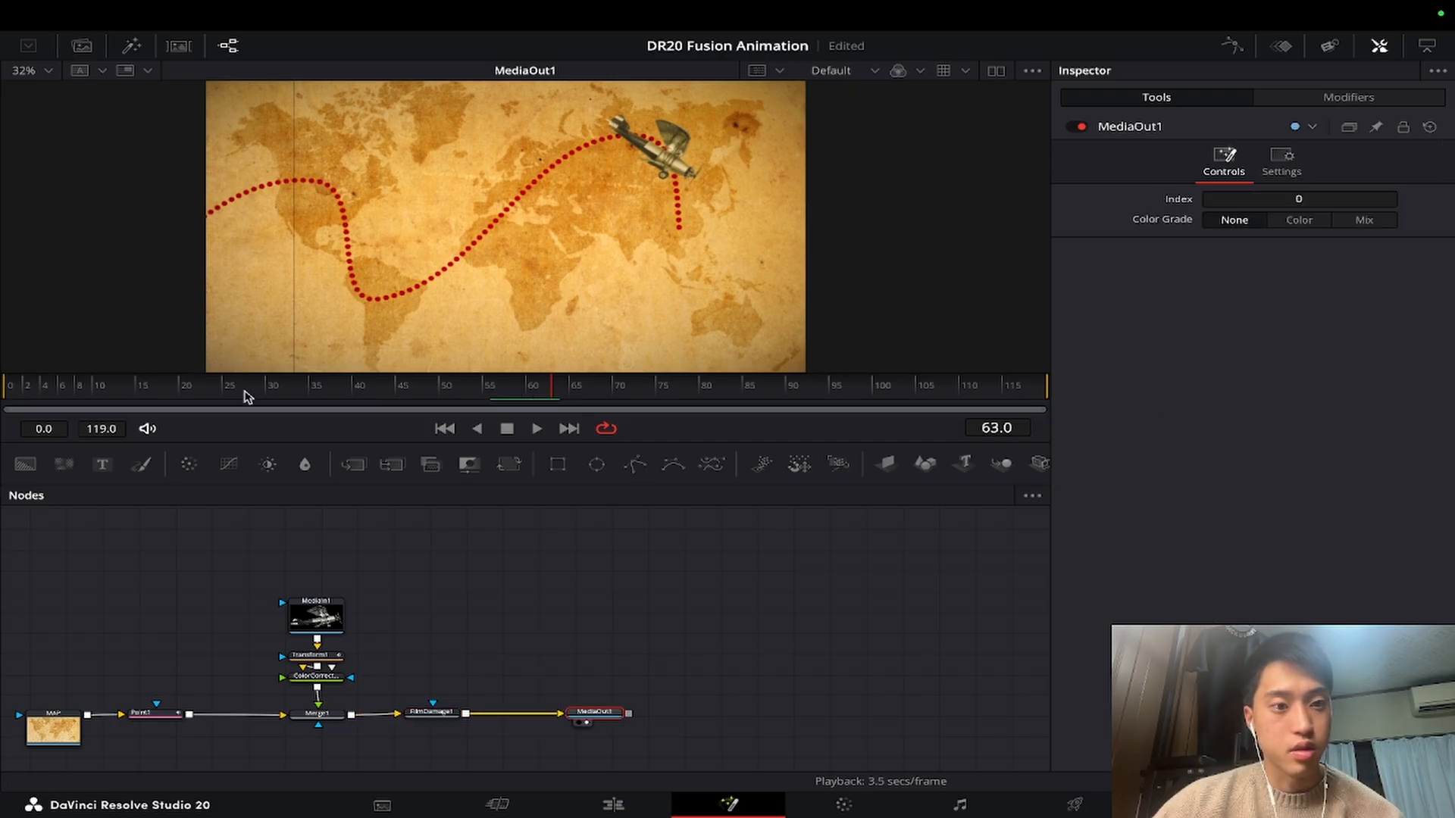
left_click(216, 386)
key("space")
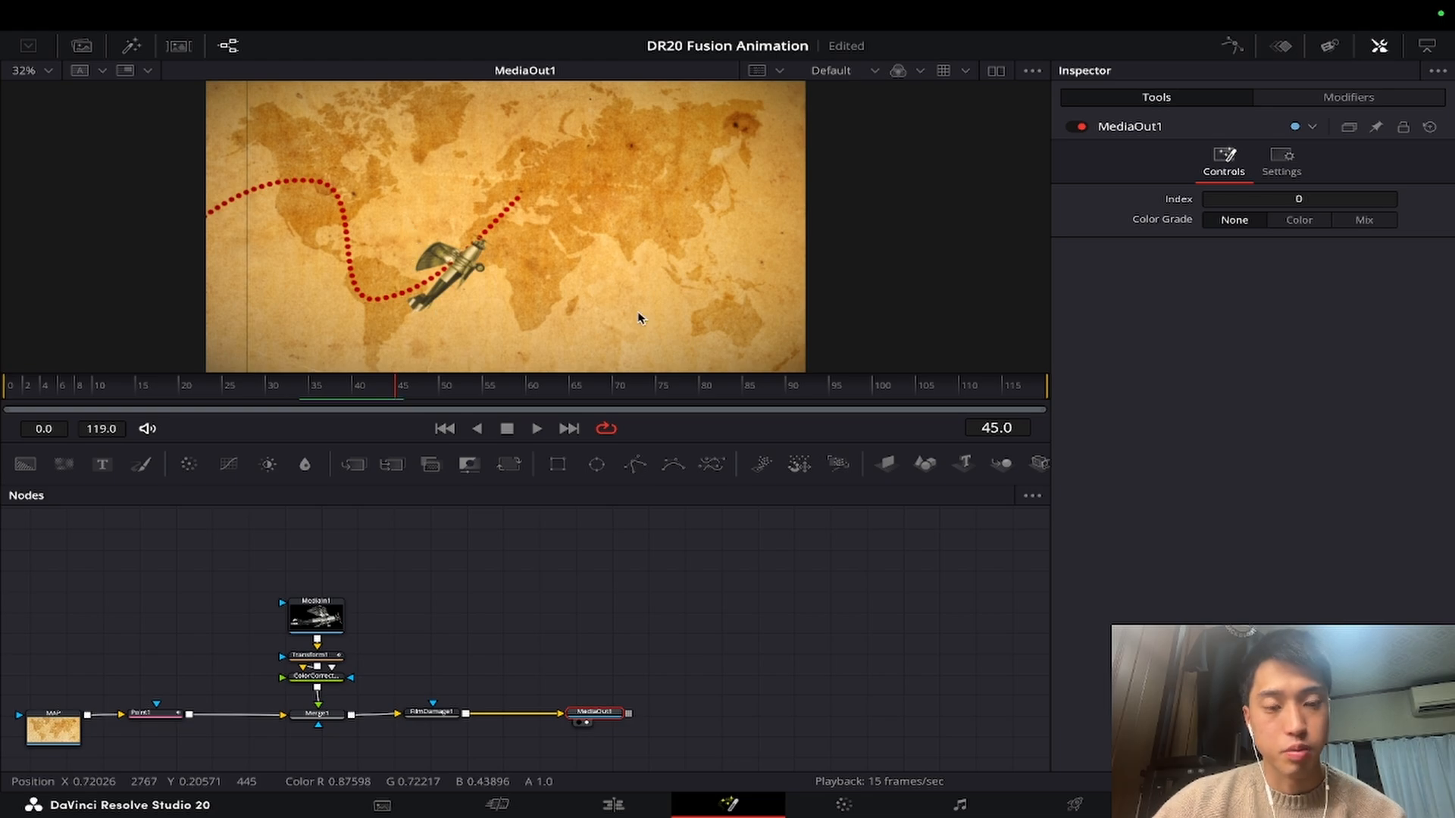
Modify FilmDamage1's vignetting Focal Factor with Perturb, using Strength 1.0, Wobble 10.0 and Speed 10.0, and preview the flicker.
left_click(432, 712)
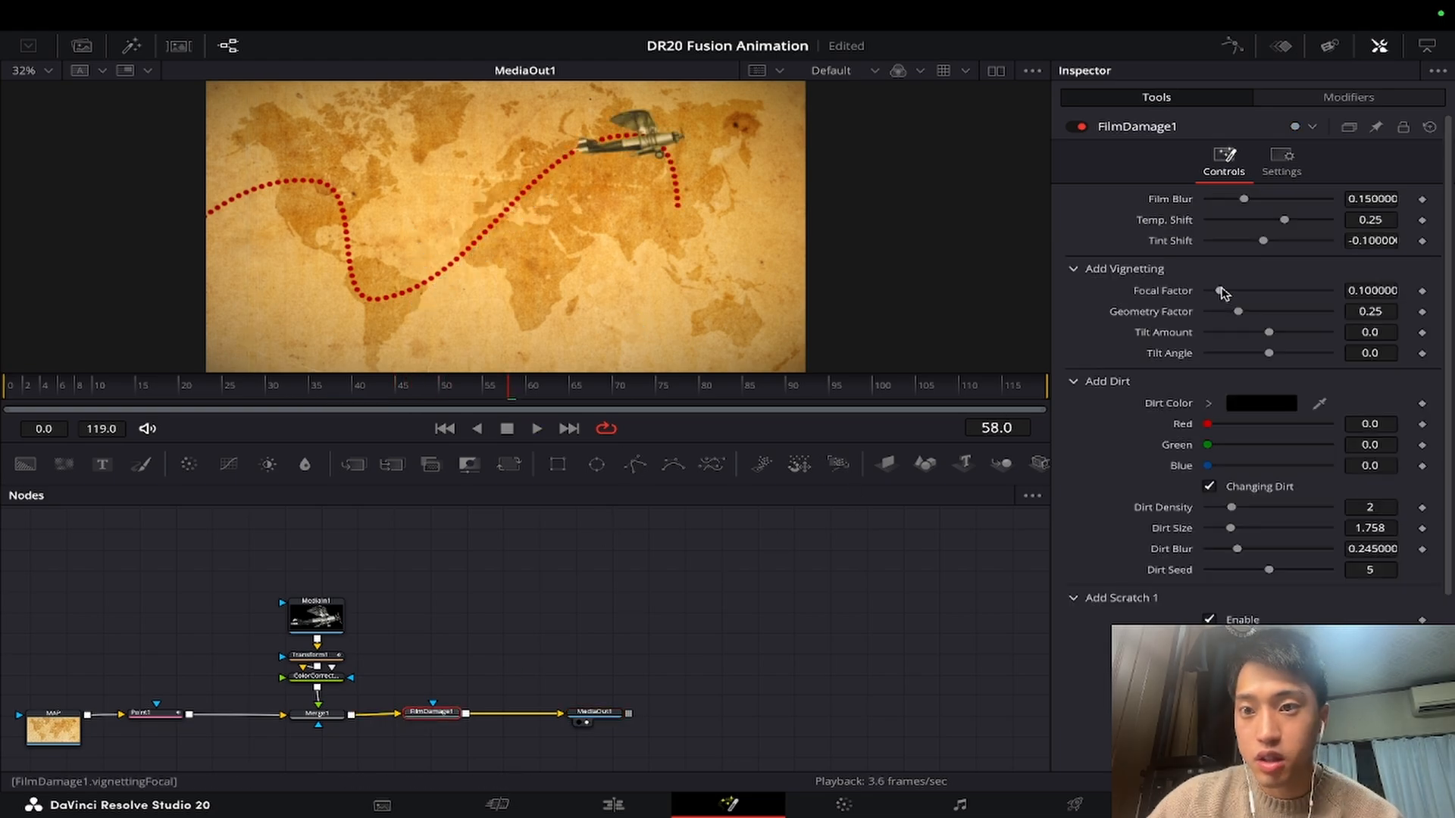
mouse_move(1220, 294)
left_mouse_down()
mouse_move(1256, 302)
mouse_move(1220, 302)
left_mouse_up()
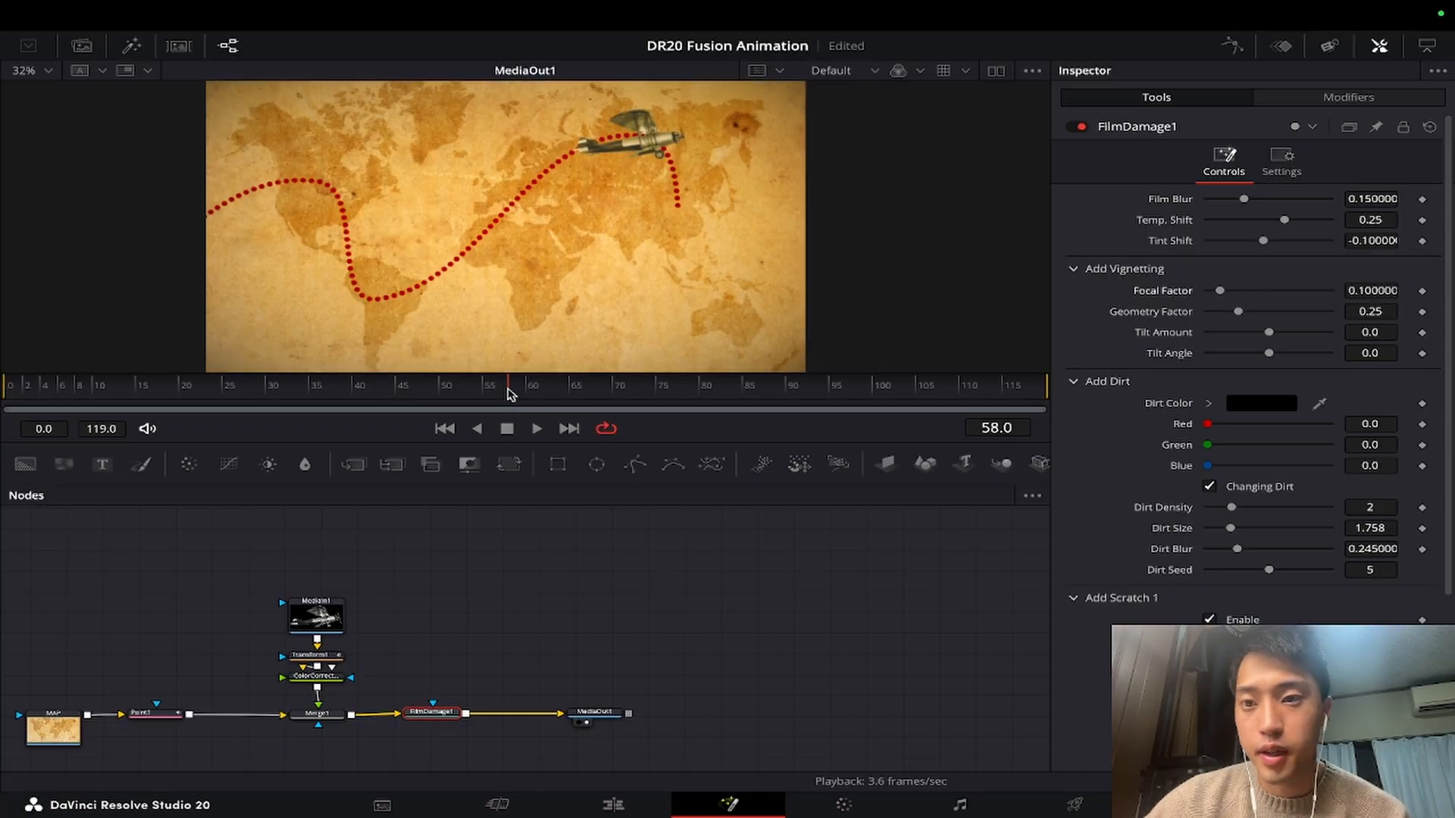
right_click(1154, 297)
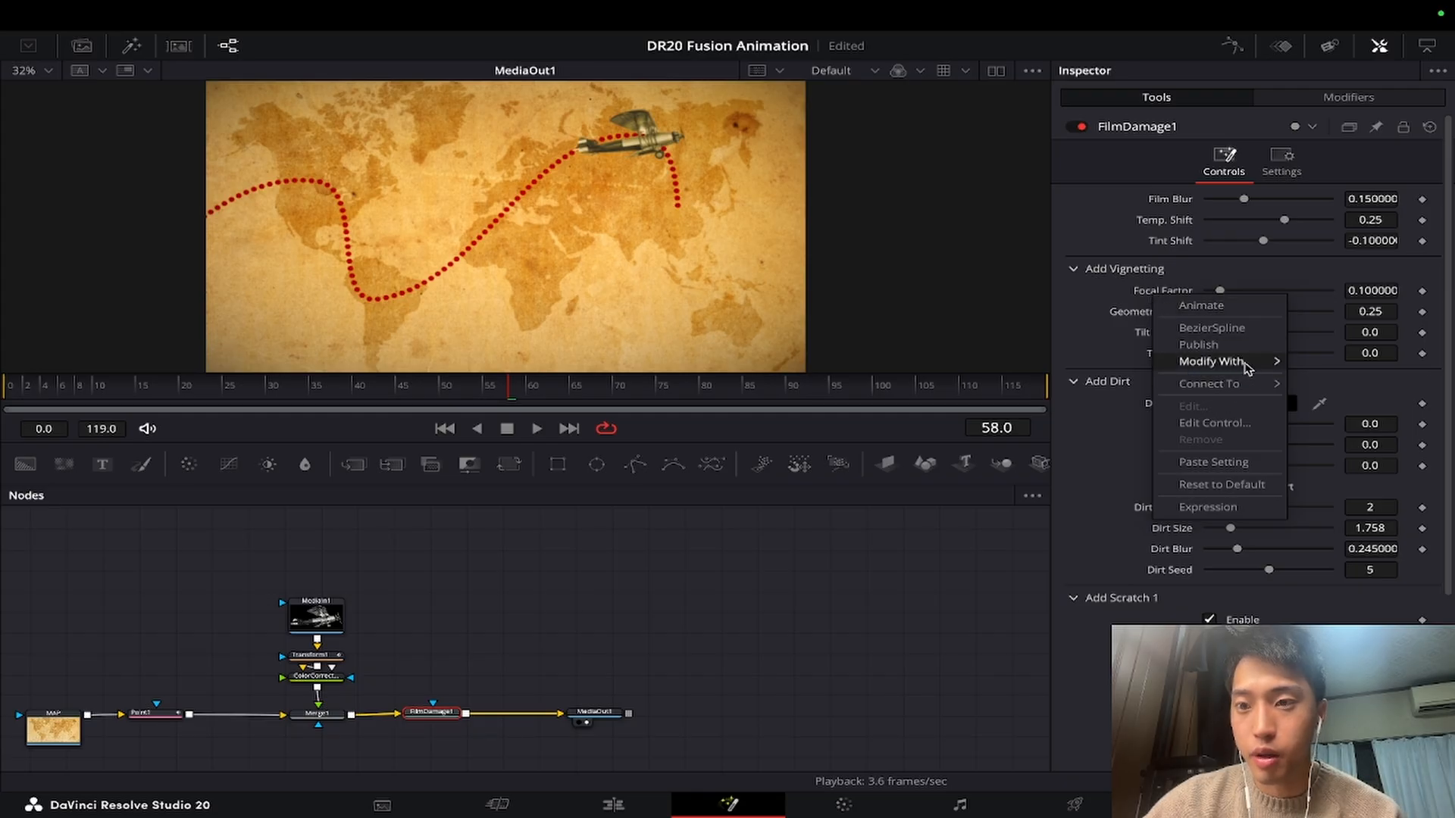
mouse_move(1246, 368)
left_click(1014, 578)
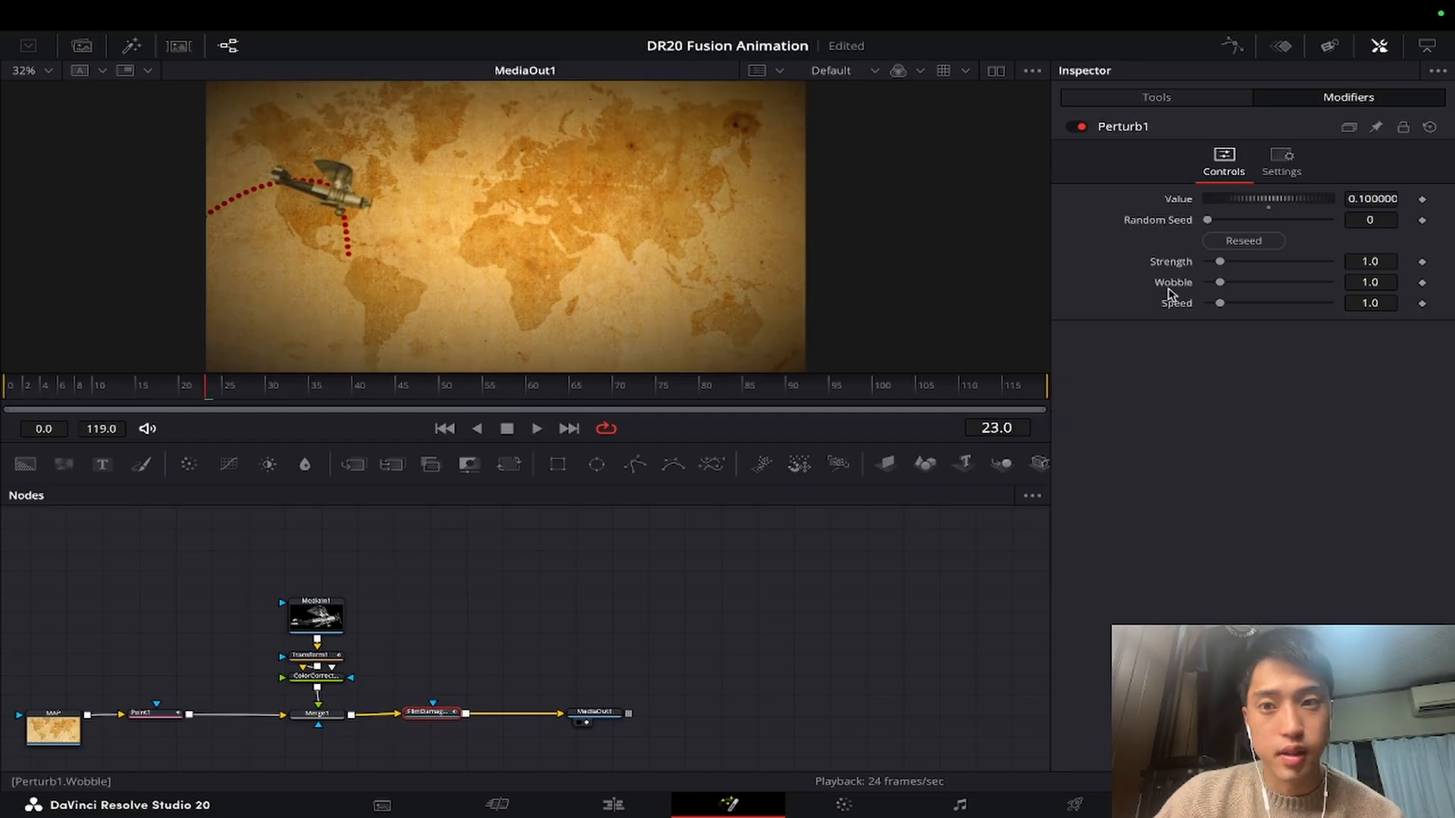
left_click_drag(1222, 263, 1303, 298)
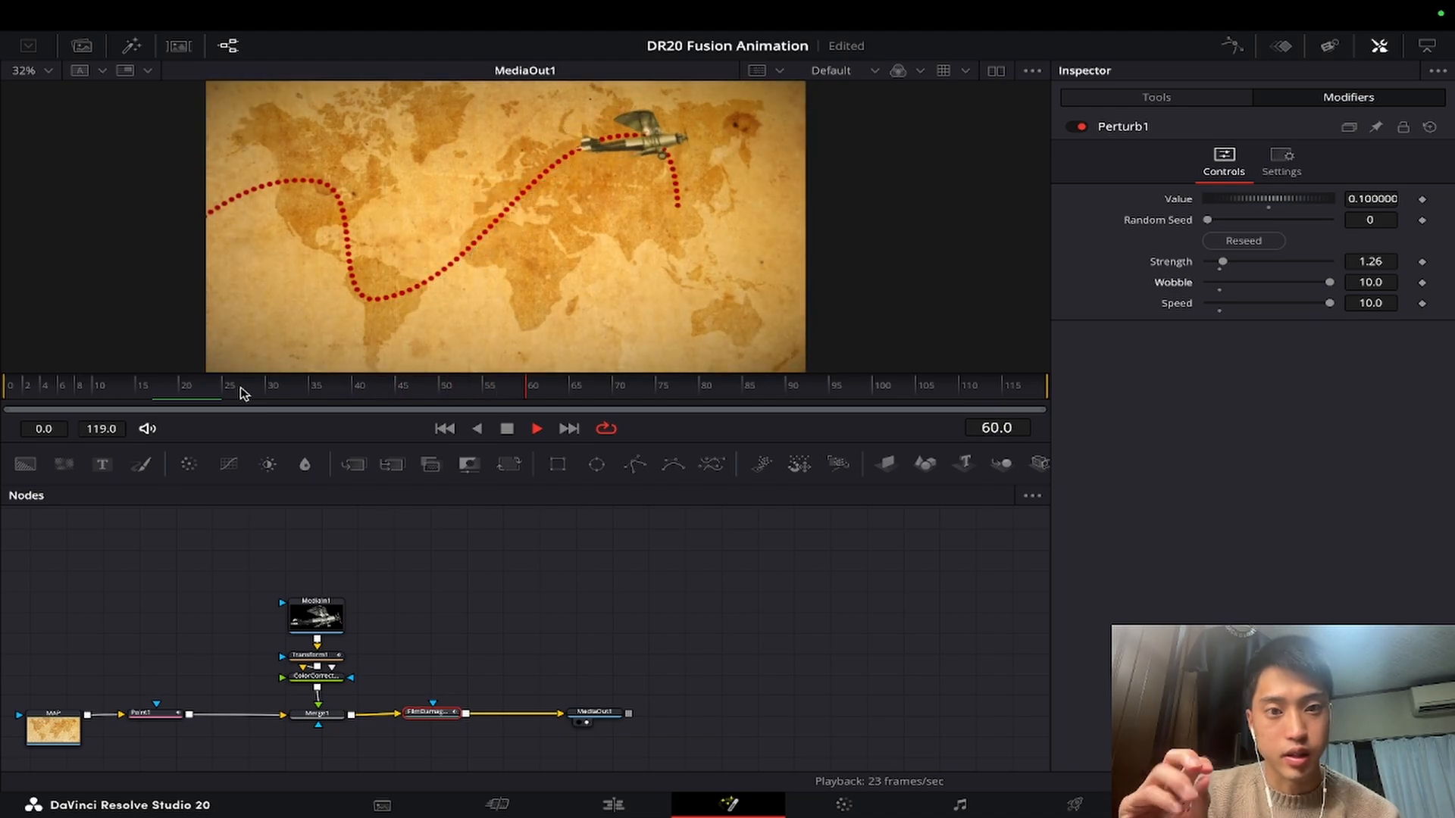
left_click(258, 393)
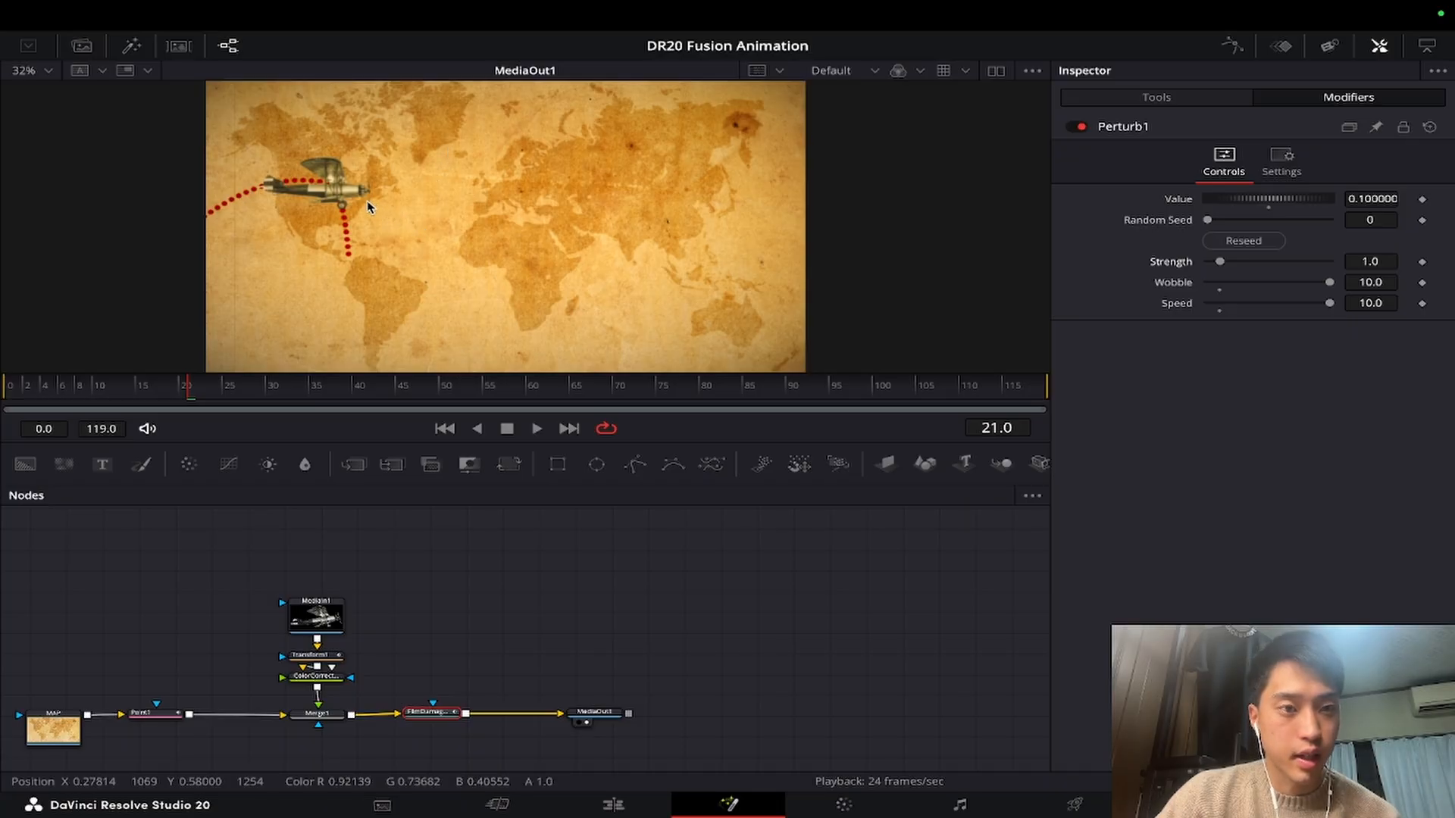
Enable motion blur on Transform1 with Quality 5 and raise its Shutter Angle above 180.
left_click(314, 655)
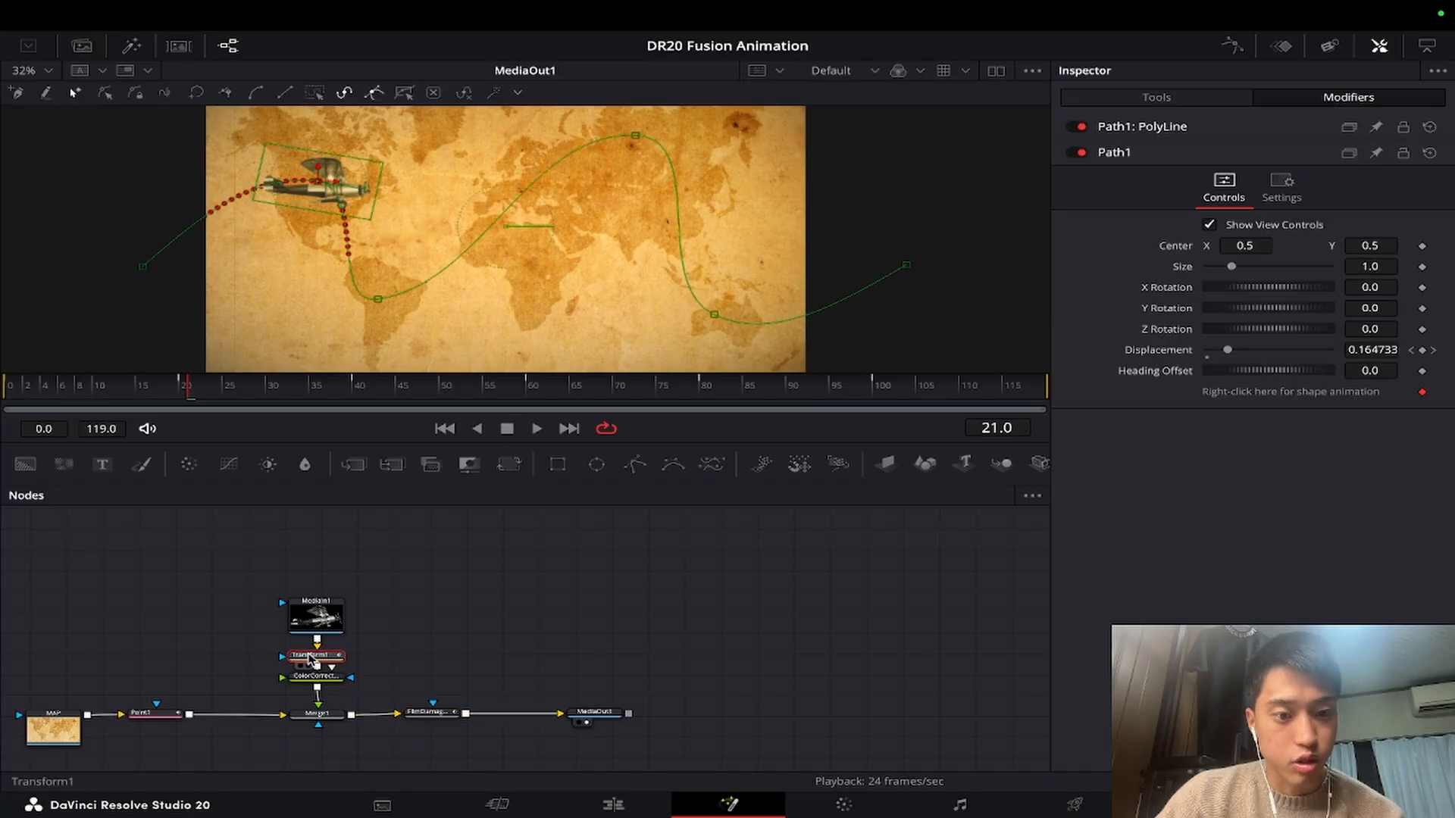
left_click(1157, 98)
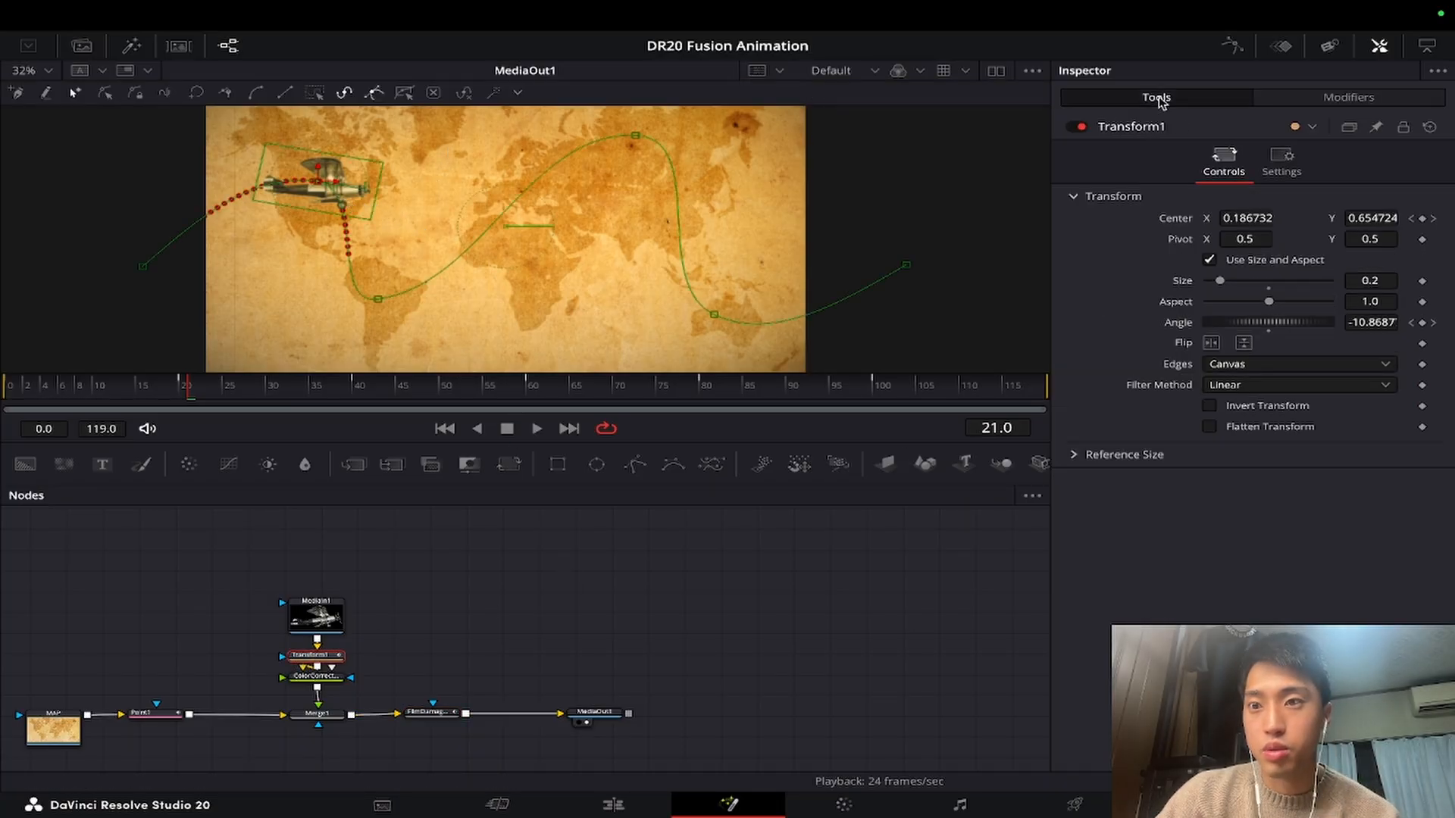
left_click(1285, 160)
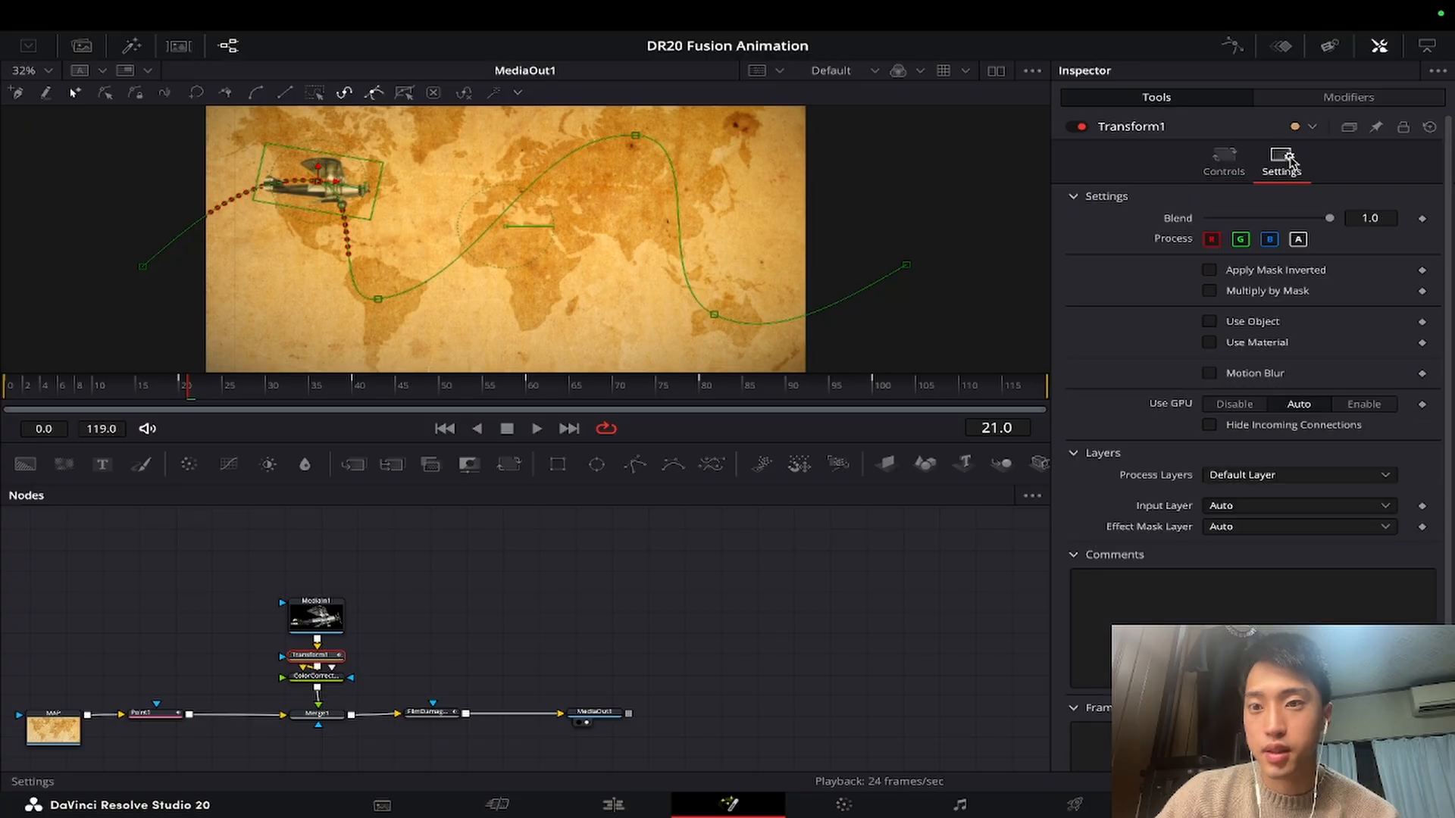
left_click(1209, 373)
left_click_drag(1230, 394, 1273, 398)
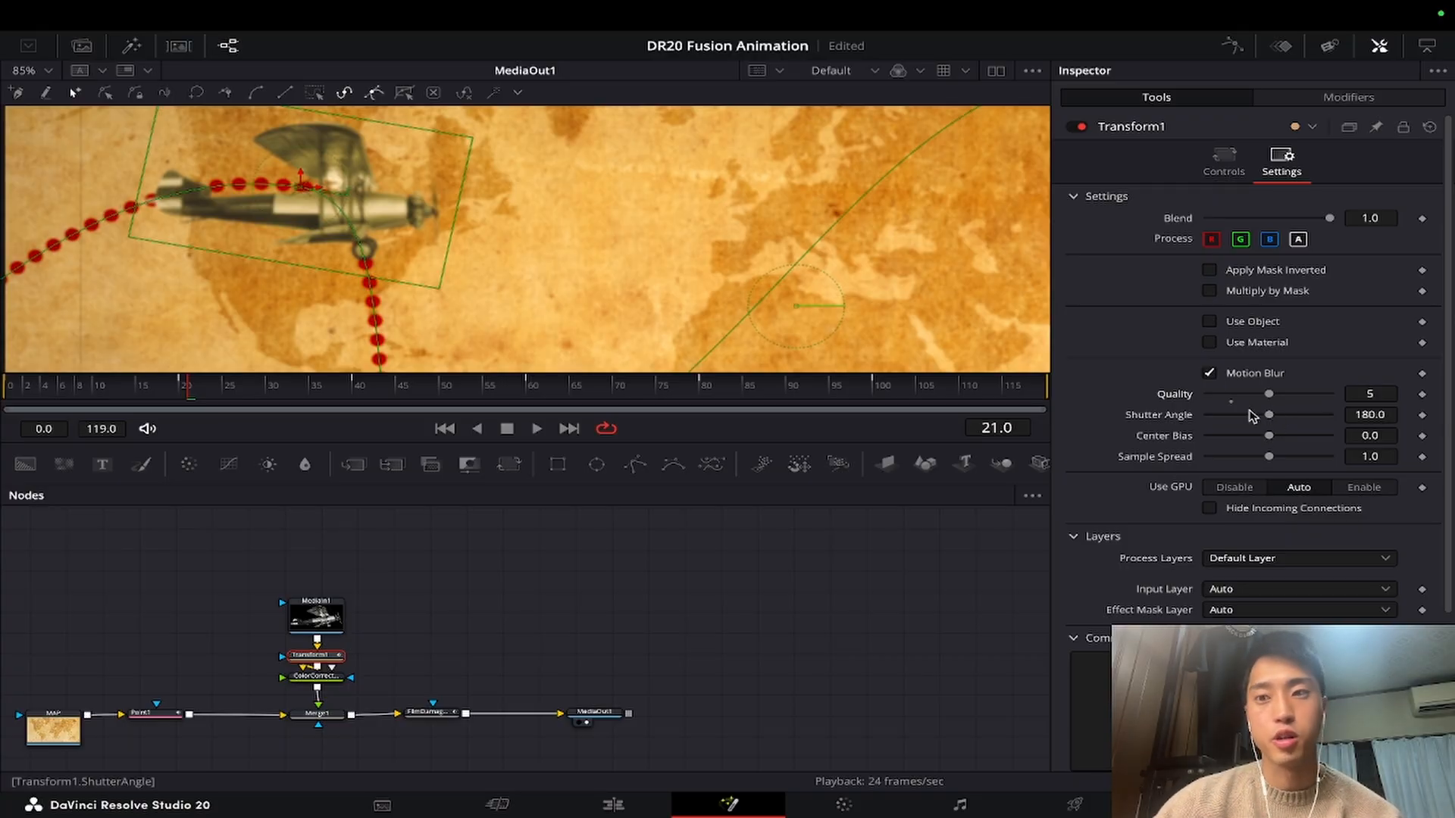
mouse_move(1269, 416)
left_mouse_down()
mouse_move(1242, 427)
mouse_move(1300, 429)
mouse_move(1255, 431)
mouse_move(1288, 434)
left_mouse_up()
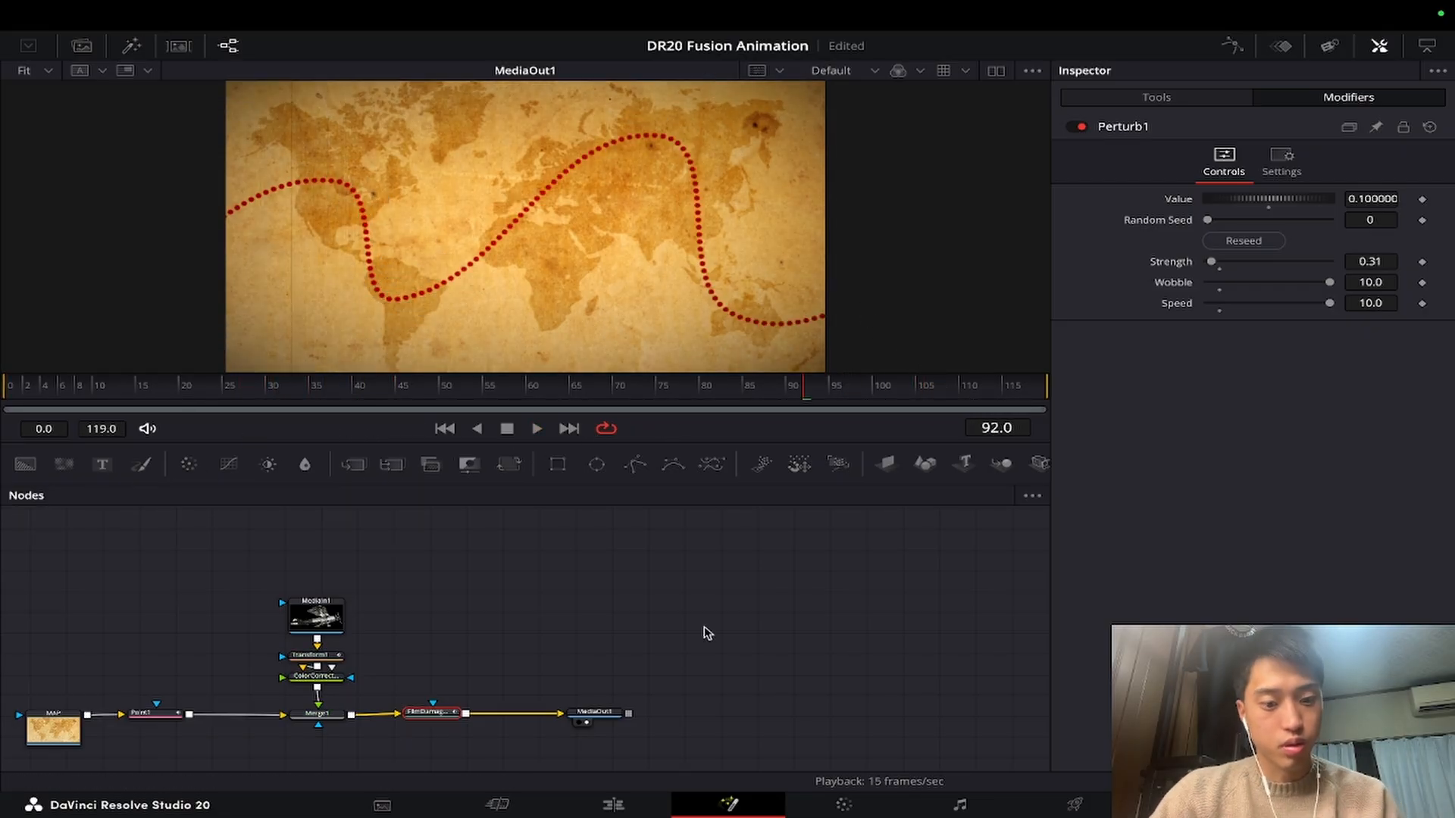
Return to the Edit page, go to the start of the retro map clip, and play it full screen.
key("shift+4")
key("Up")
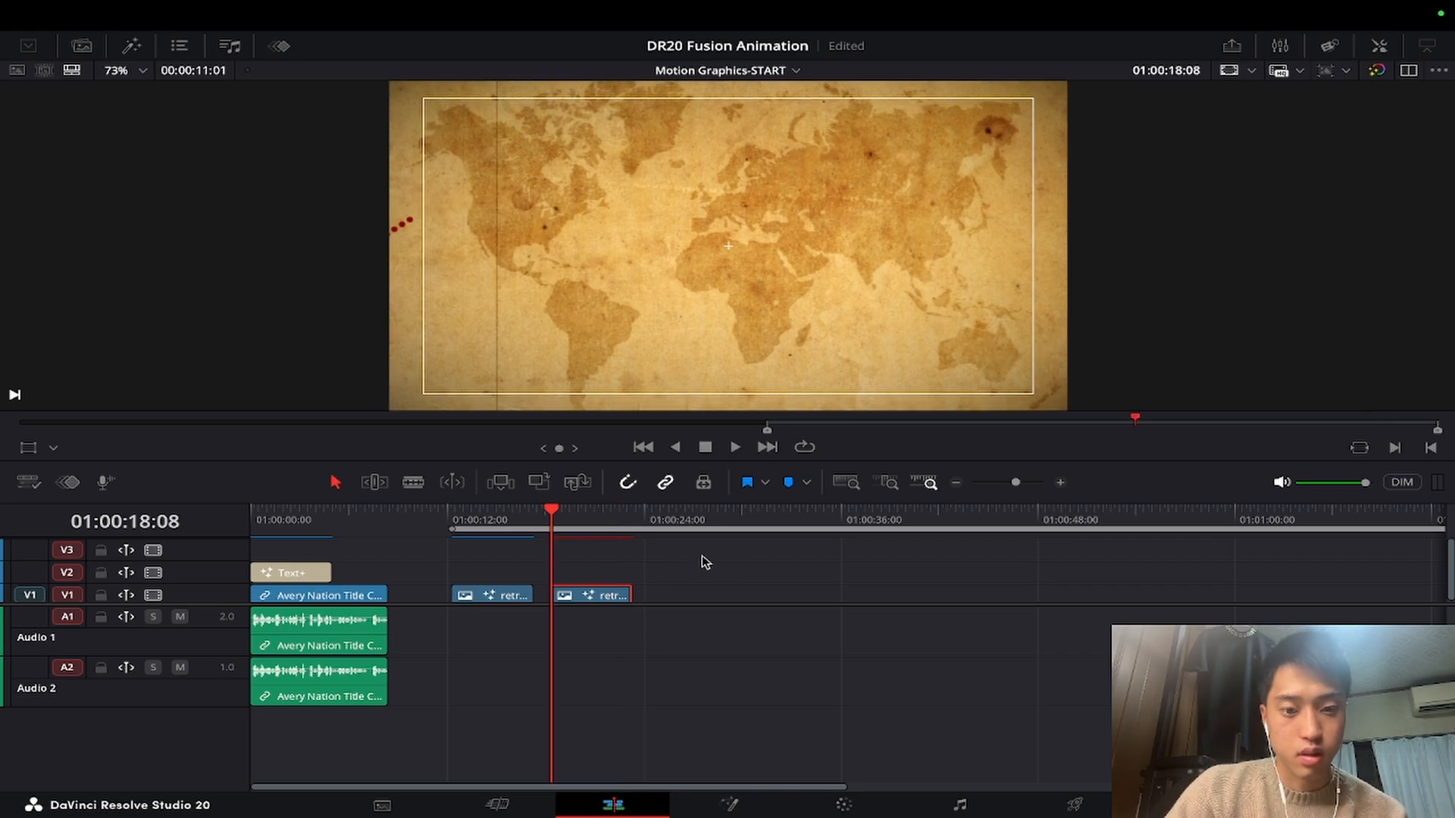
key("p")
key("space")
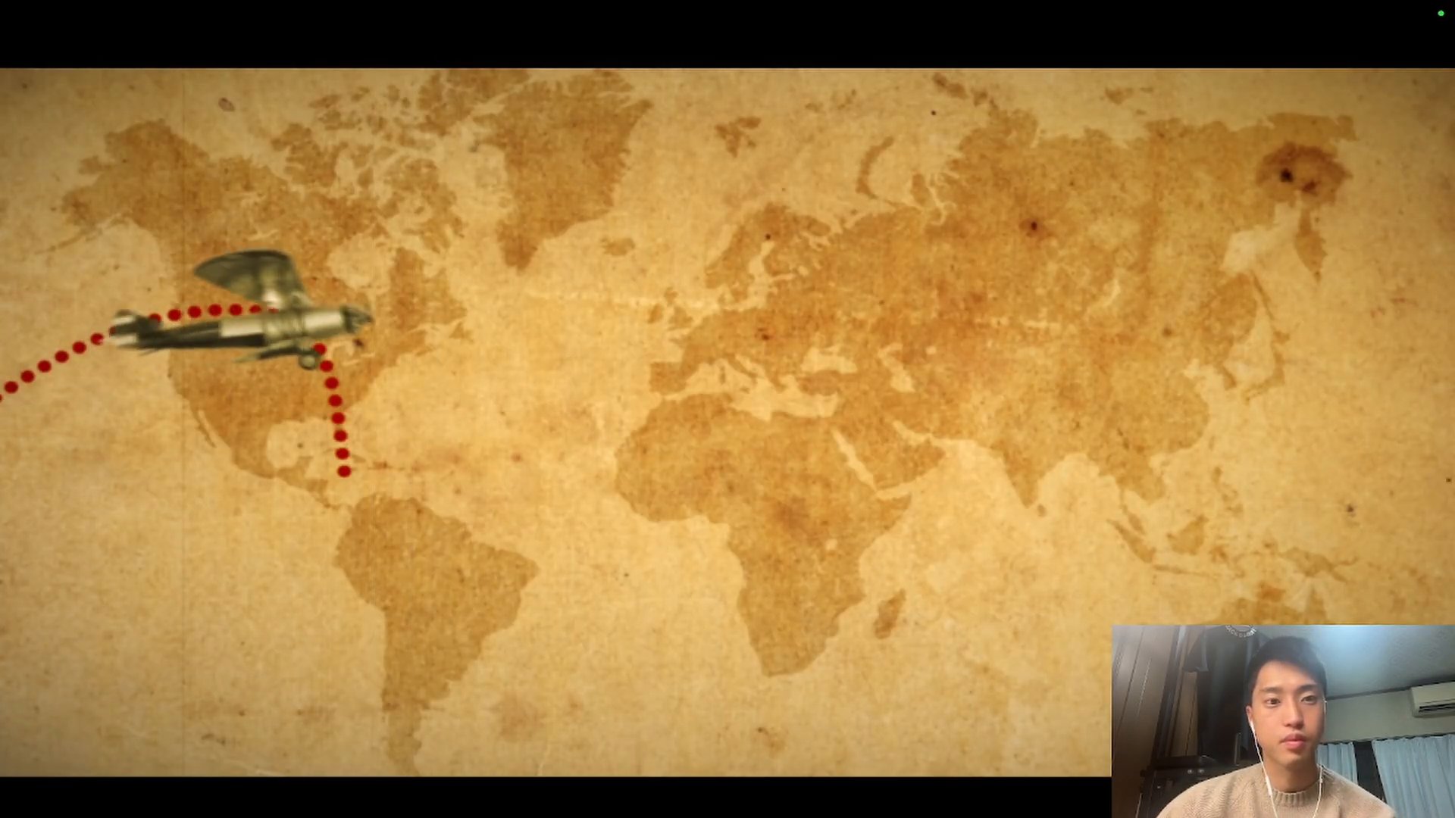